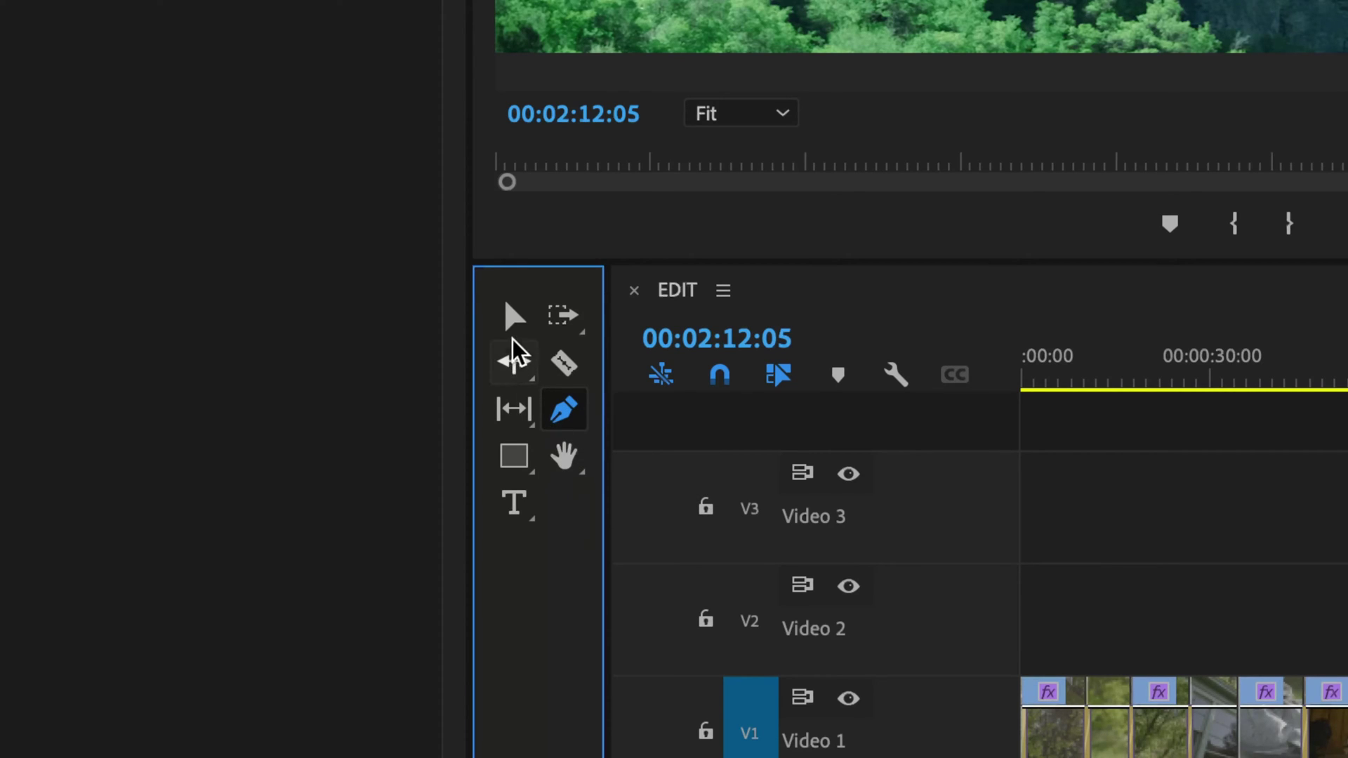
- Select a Video 1 clip, place the playhead at 00:00:53:01 on P1000107.MOV, and zoom the timeline in
{"action": "left_click", "coordinate": [514, 315]}
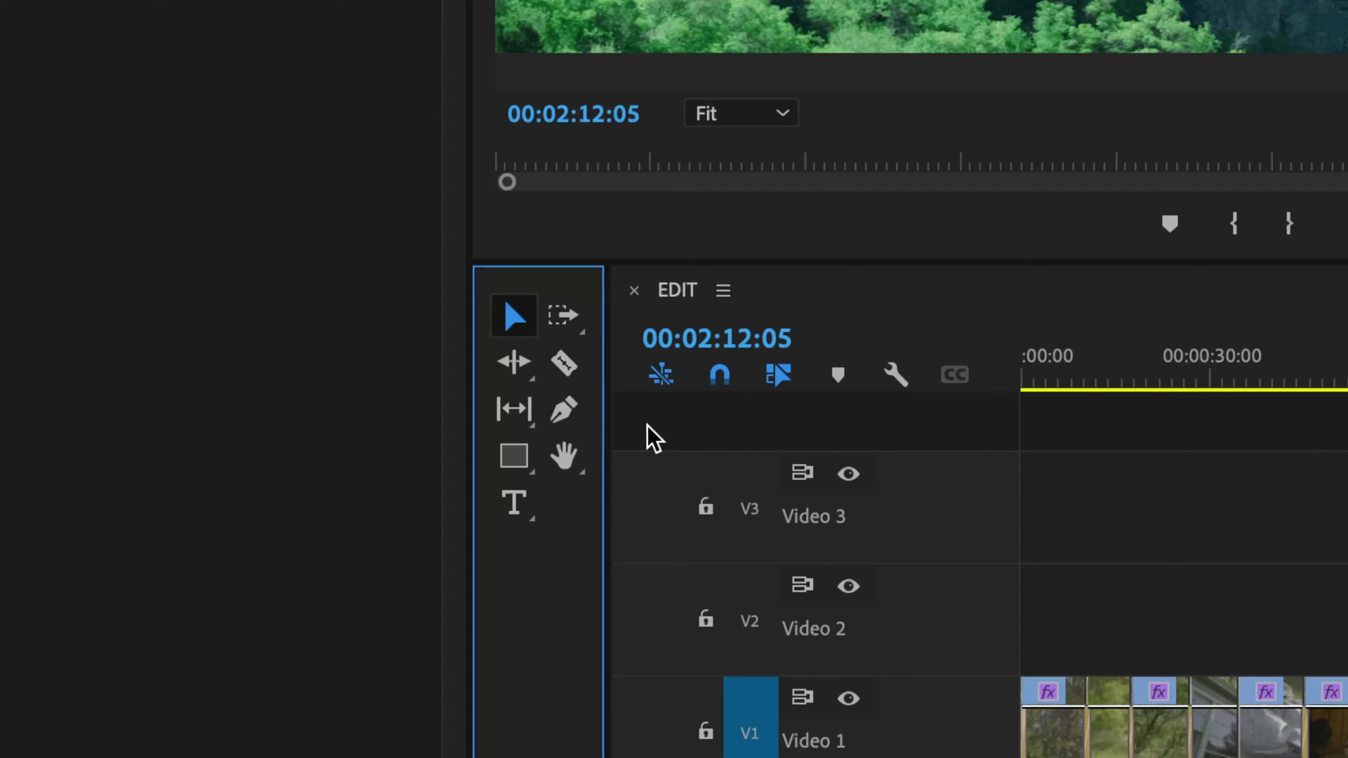
{"action": "key", "text": "p"}
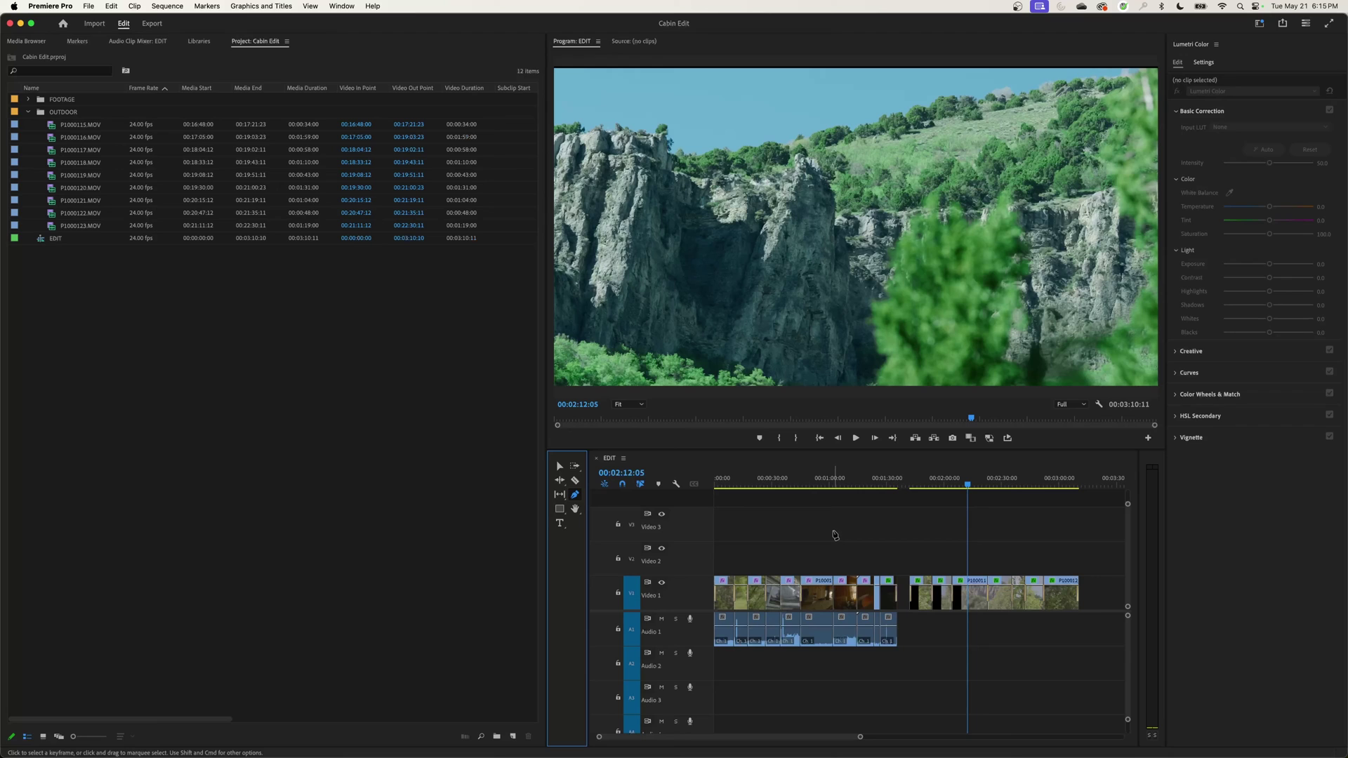
{"action": "left_click", "coordinate": [969, 594]}
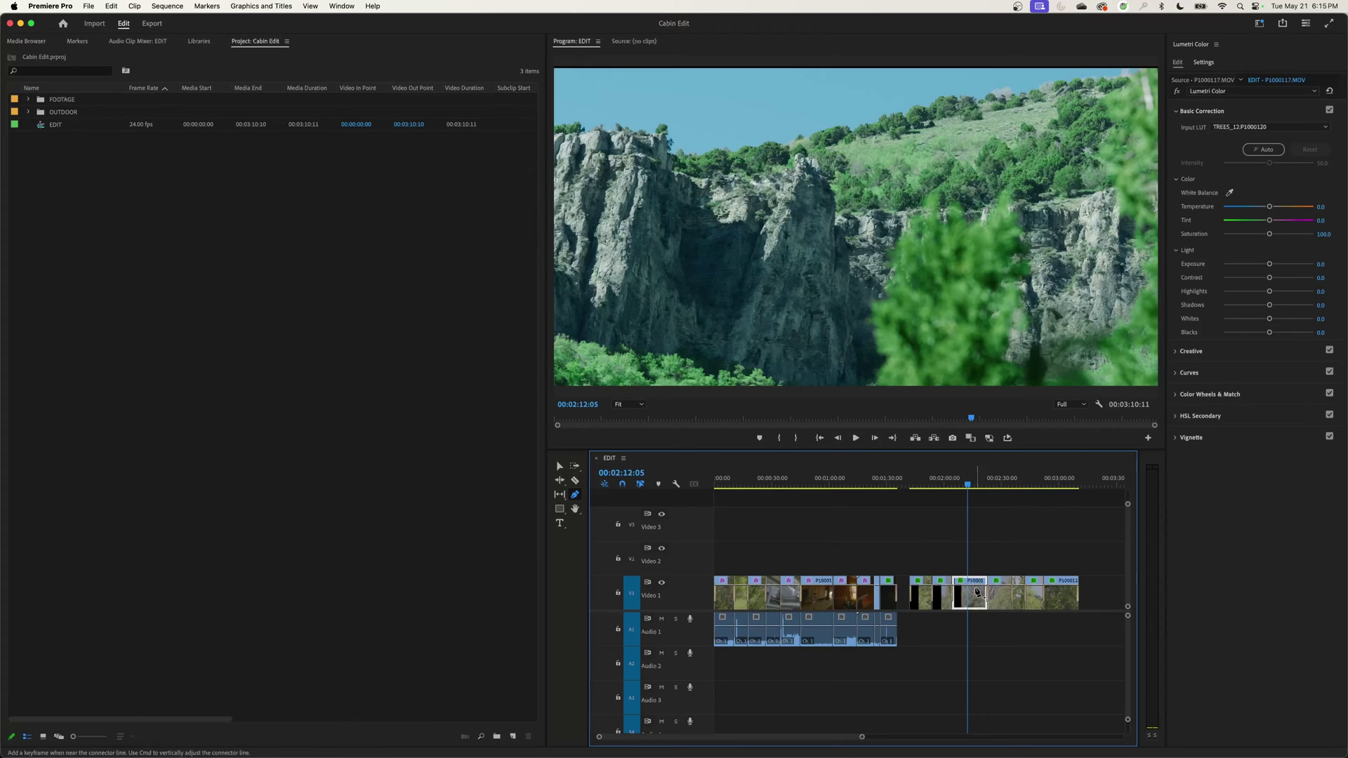
{"action": "left_click", "coordinate": [816, 483]}
{"action": "key", "text": "="}
{"action": "key", "text": "="}
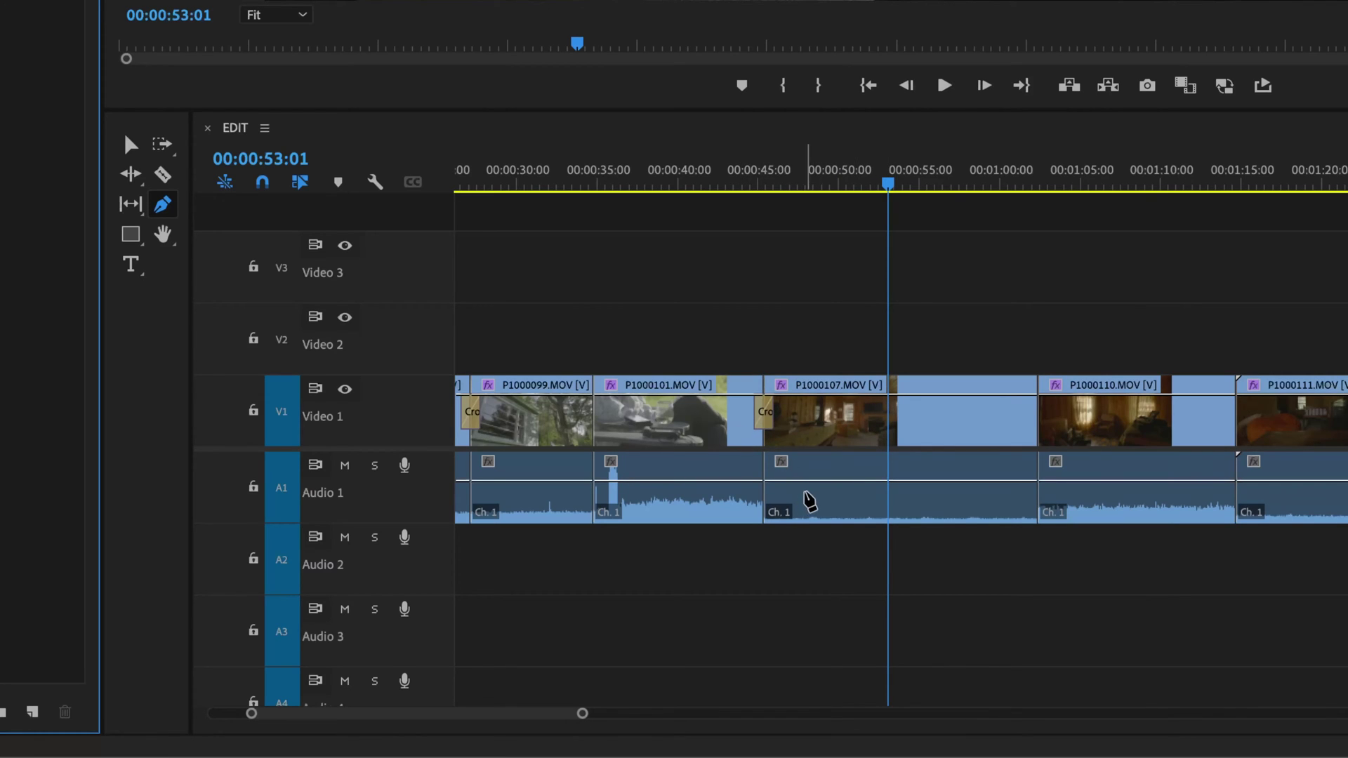
{"action": "left_click", "coordinate": [894, 186]}
{"action": "key", "text": "Left"}
{"action": "key", "text": "Left"}
{"action": "key", "text": "Left"}
{"action": "key", "text": "Left"}
{"action": "key", "text": "shift+minus"}
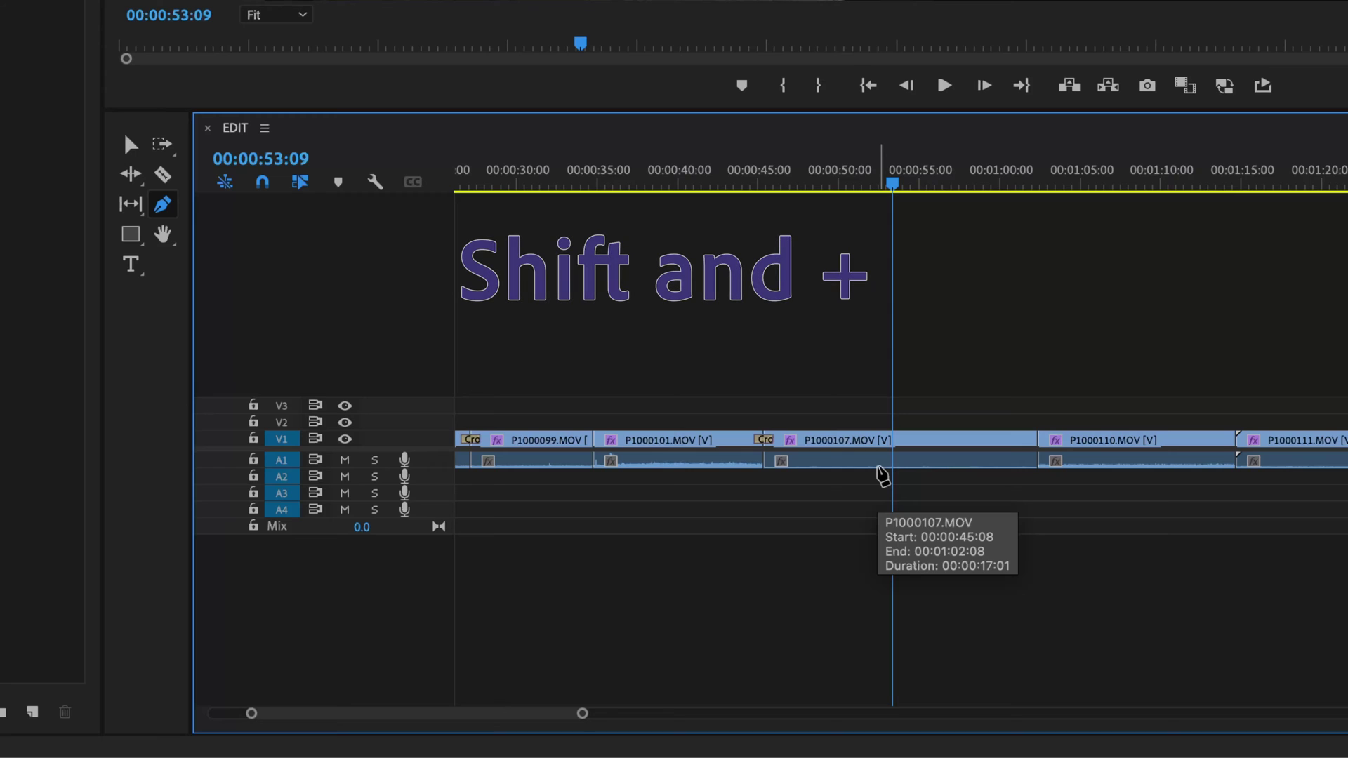
{"action": "key", "text": "shift+equal"}
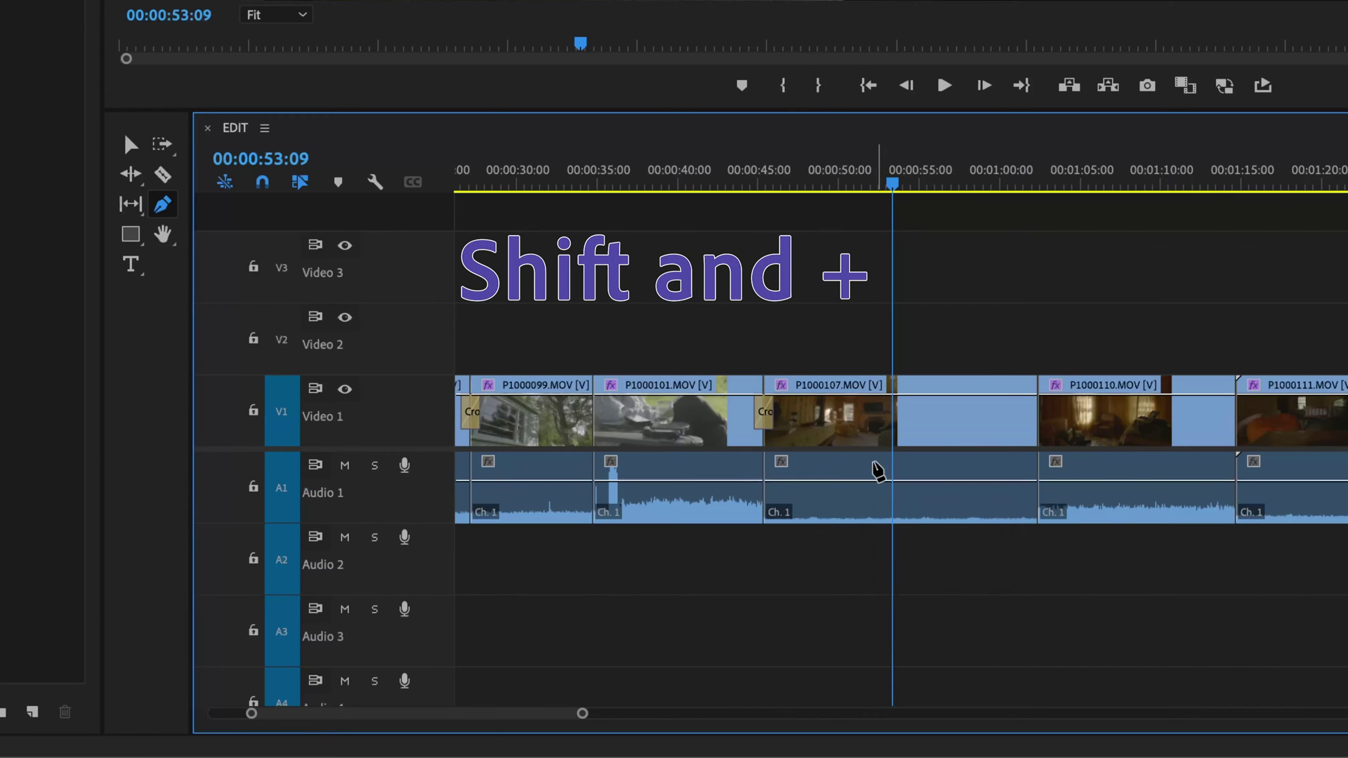
{"action": "key", "text": "shift+minus"}
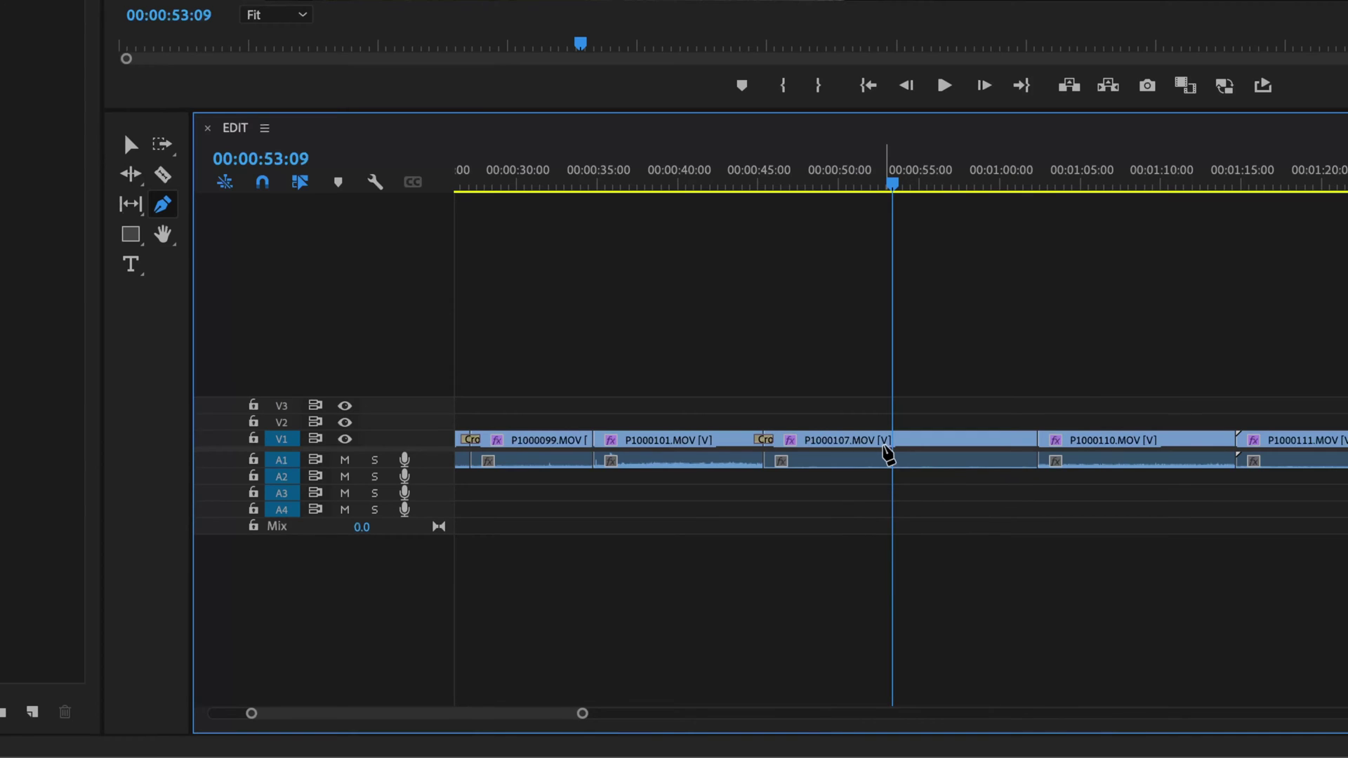
{"action": "key", "text": "shift+equal"}
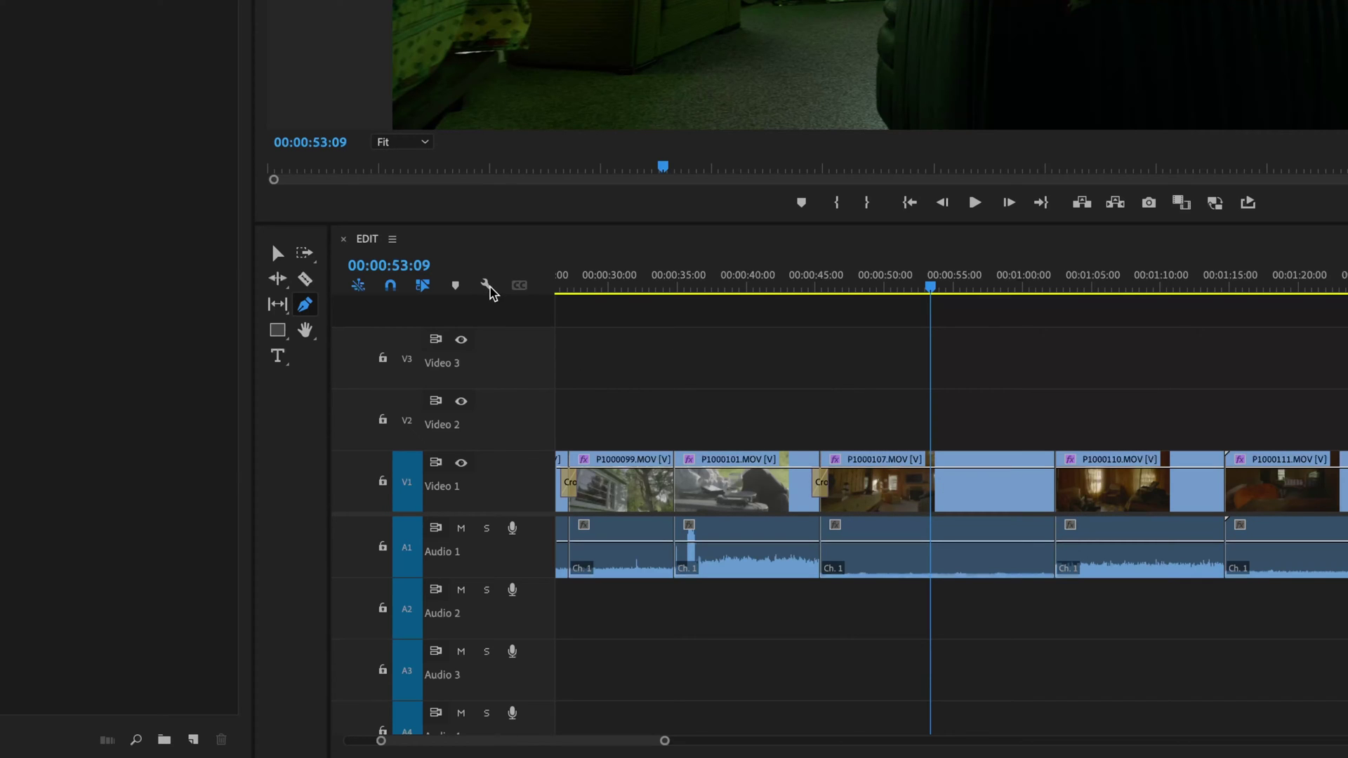
{"action": "left_click", "coordinate": [489, 289]}
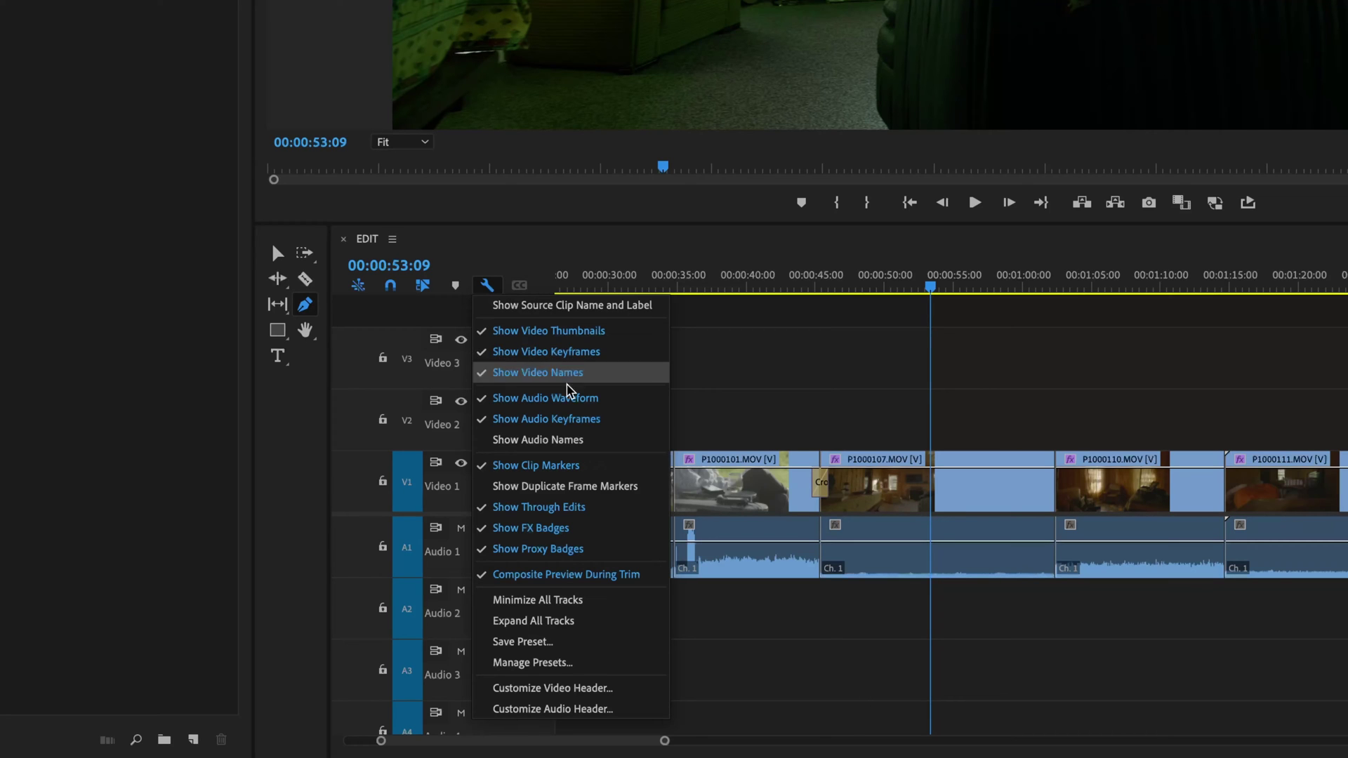
{"action": "left_click", "coordinate": [558, 354]}
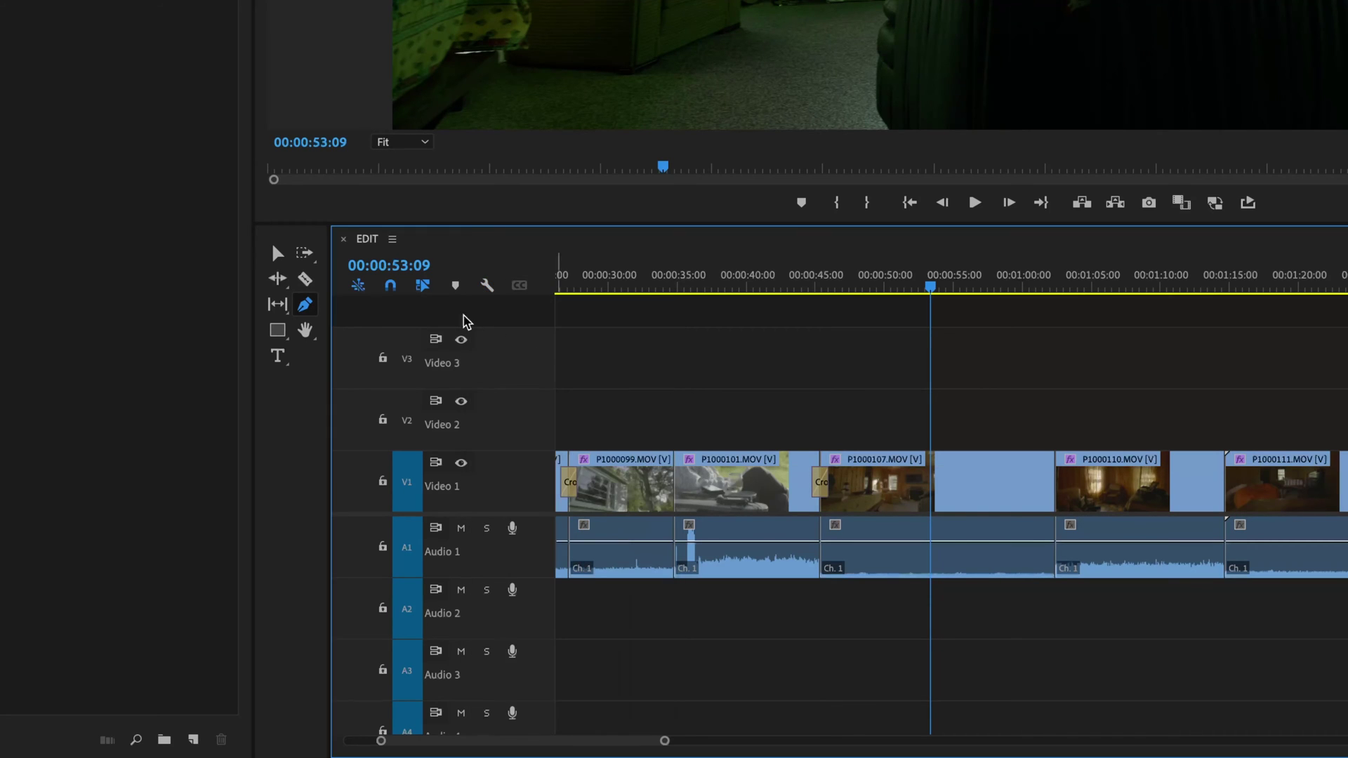
{"action": "left_click", "coordinate": [487, 285]}
{"action": "left_click", "coordinate": [537, 419]}
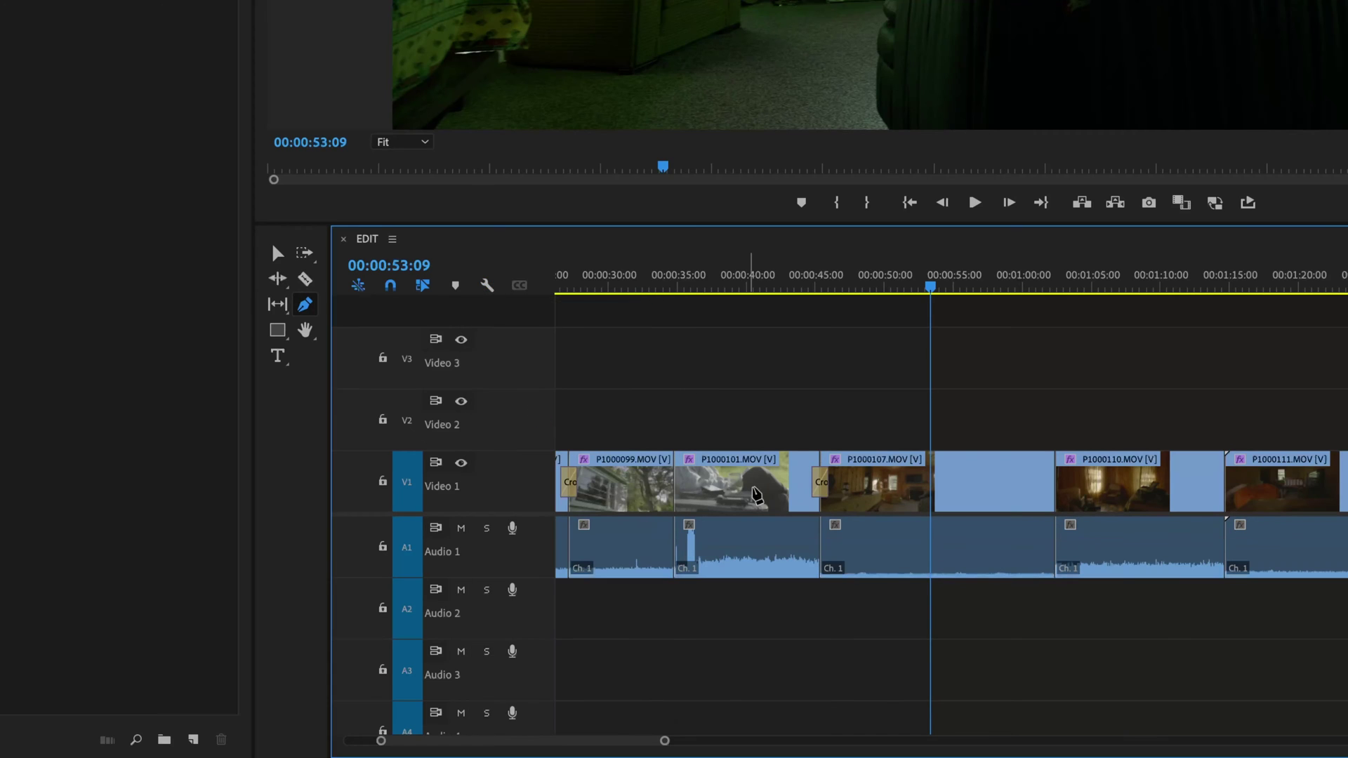
{"action": "left_click", "coordinate": [486, 285]}
{"action": "left_click", "coordinate": [533, 354]}
{"action": "left_click", "coordinate": [487, 286]}
{"action": "left_click", "coordinate": [537, 420]}
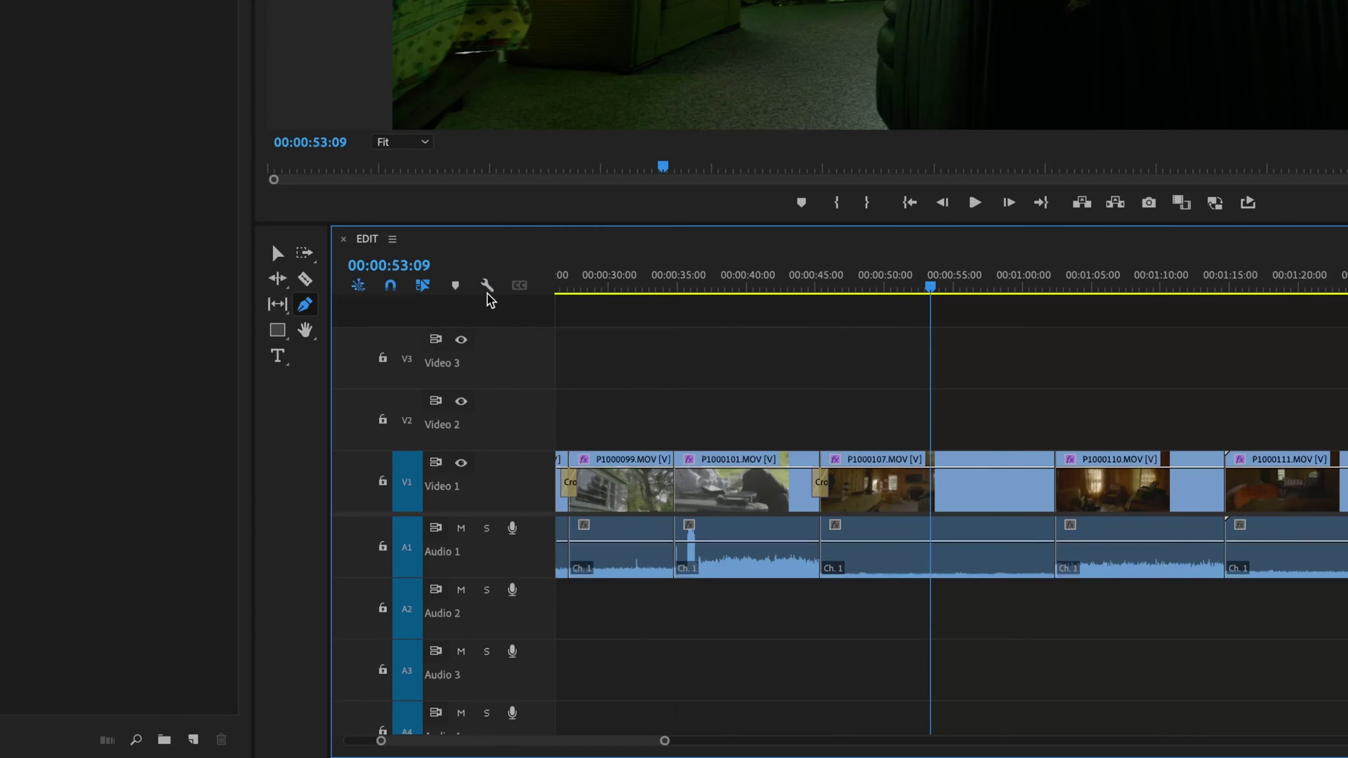
{"action": "left_click", "coordinate": [487, 285]}
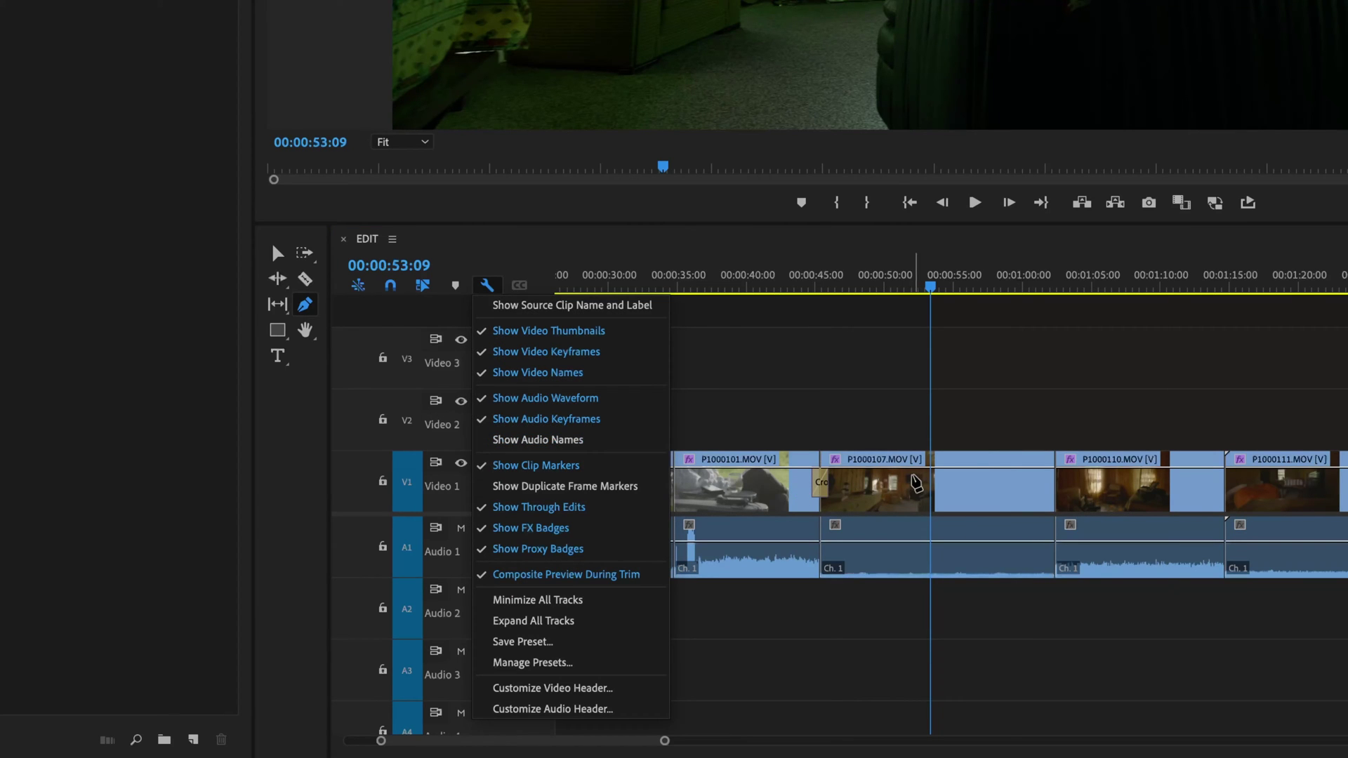
{"action": "left_click", "coordinate": [943, 424]}
{"action": "key", "text": "backslash"}
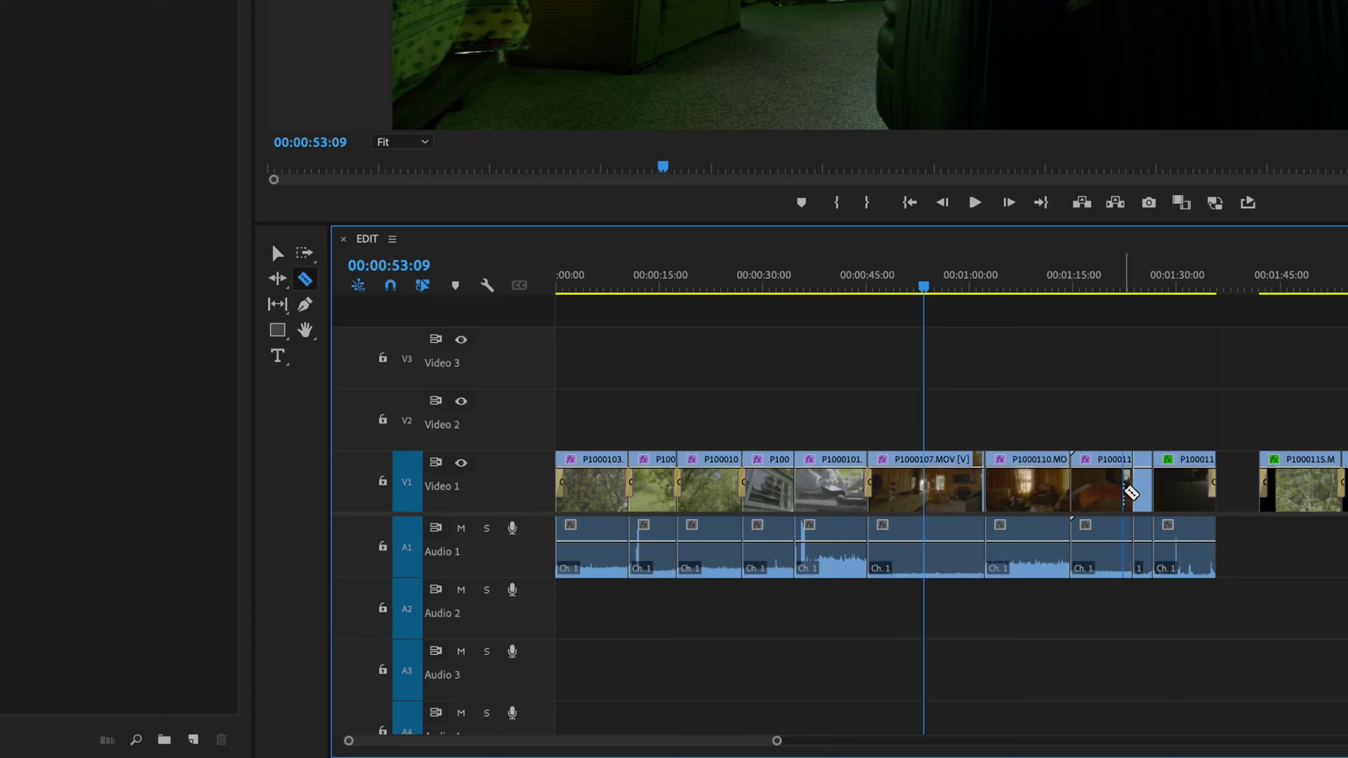
- Drag P1000115.MOV from the end of Video 1 onto Video 2 at the playhead, then toggle Video 2 off and on
{"action": "key", "text": "v"}
{"action": "left_click", "coordinate": [1288, 493]}
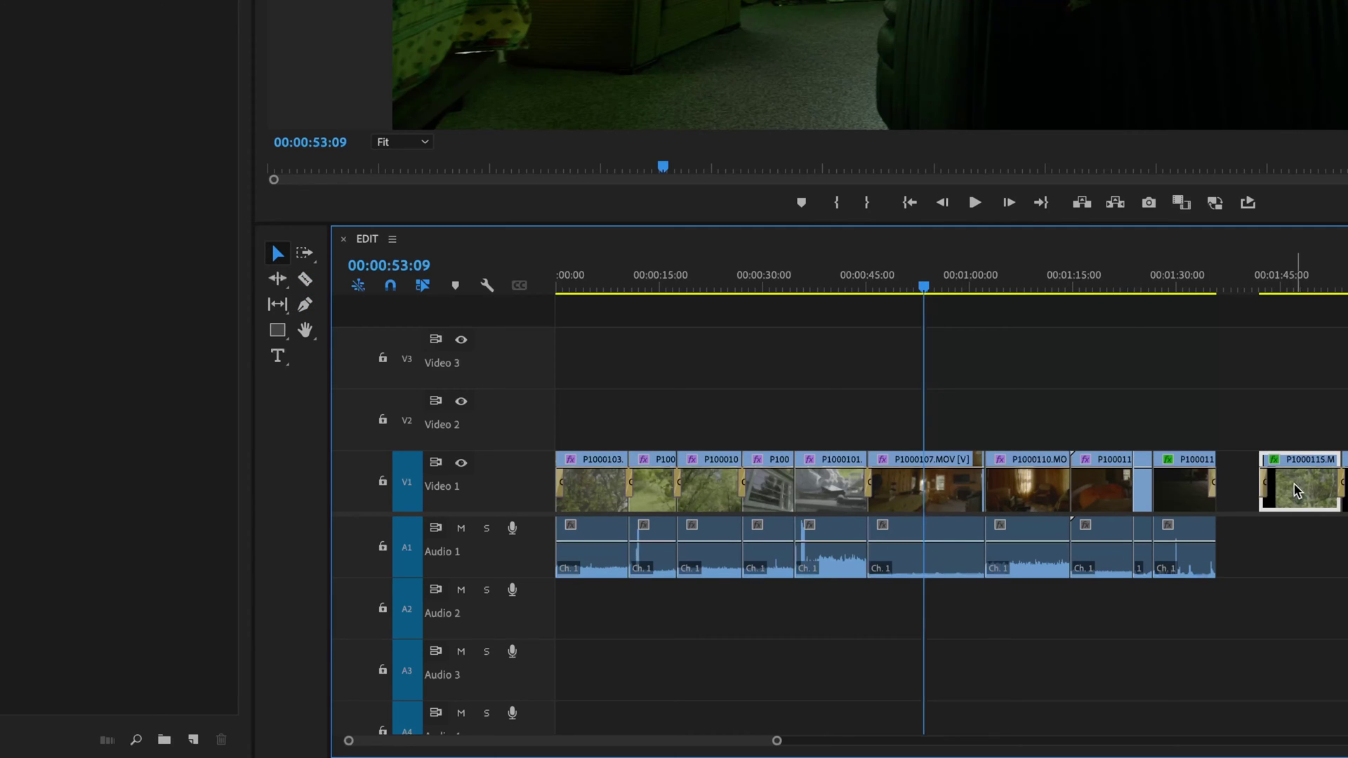
{"action": "left_click_drag", "start_coordinate": [1291, 491], "coordinate": [975, 422]}
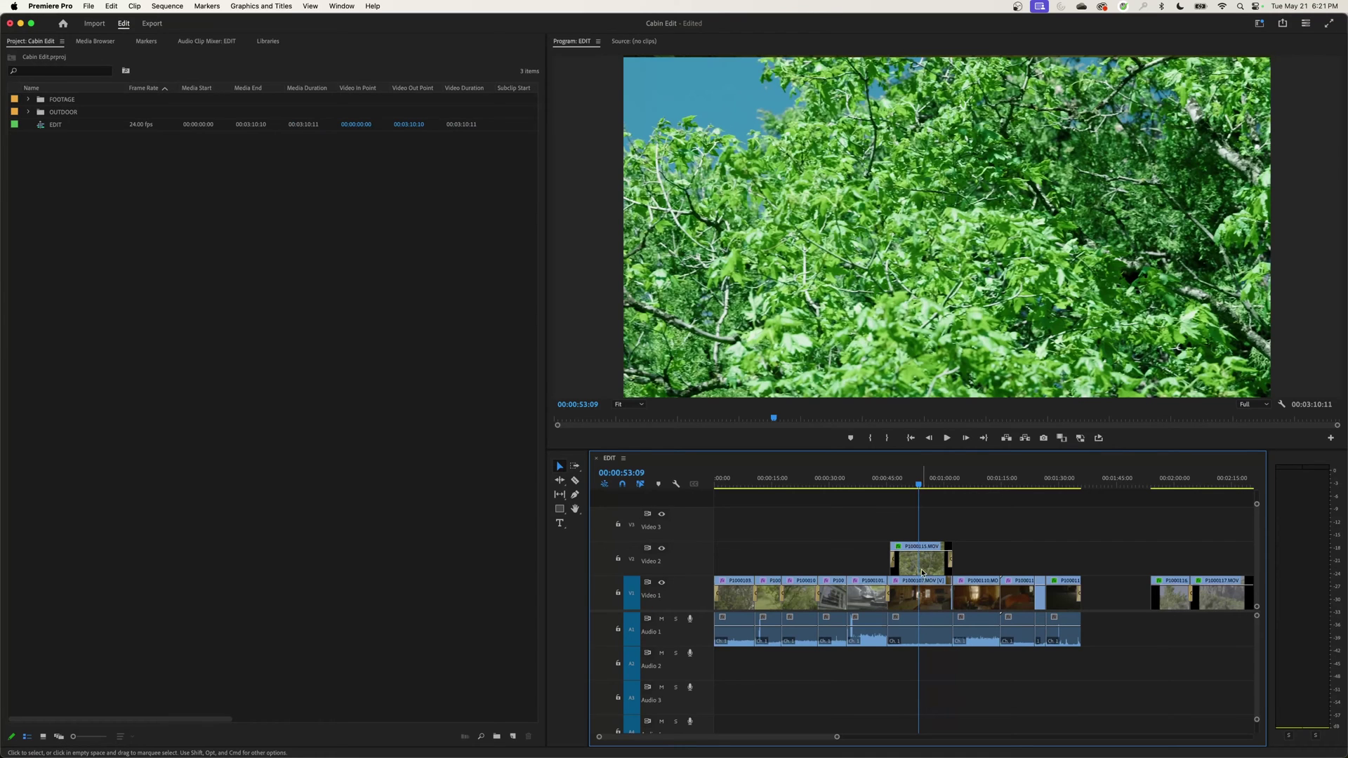
{"action": "left_click", "coordinate": [927, 421]}
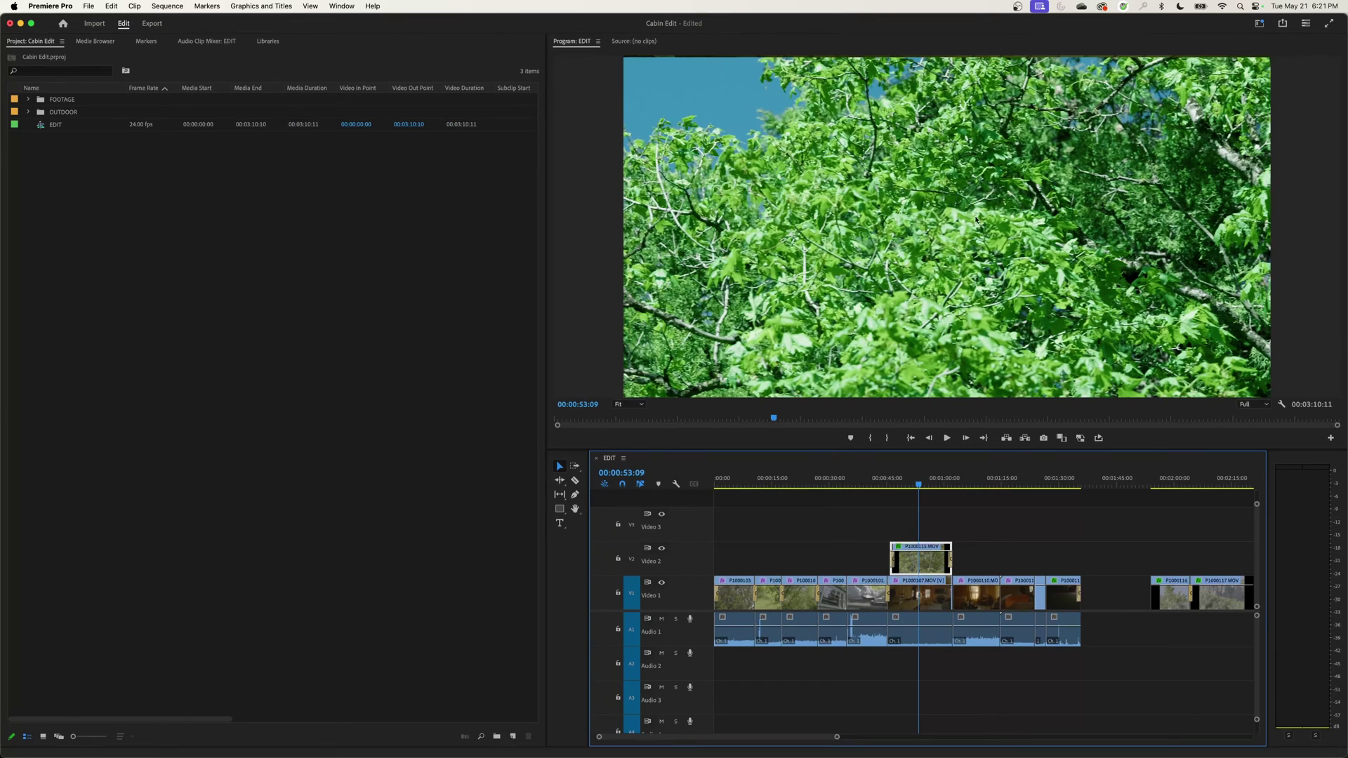
{"action": "left_click", "coordinate": [661, 549]}
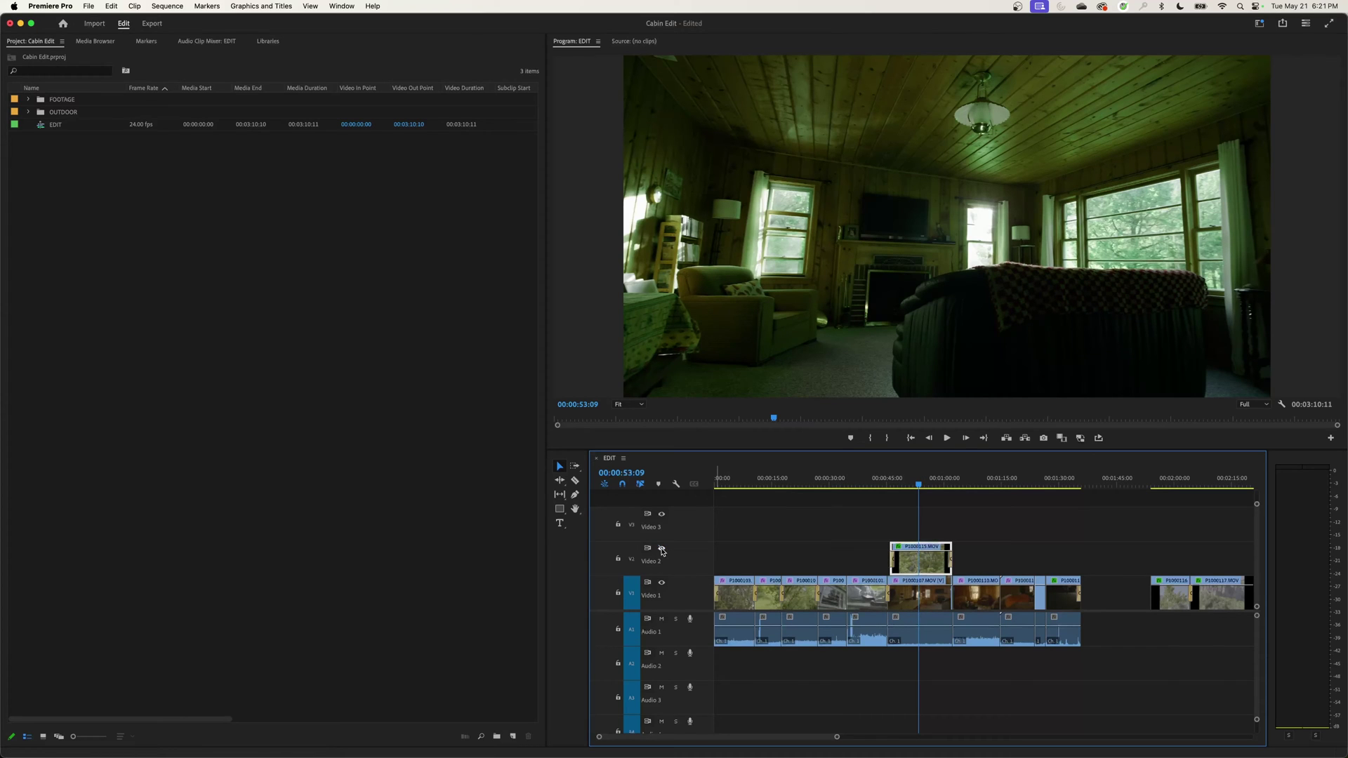
{"action": "left_click", "coordinate": [661, 549]}
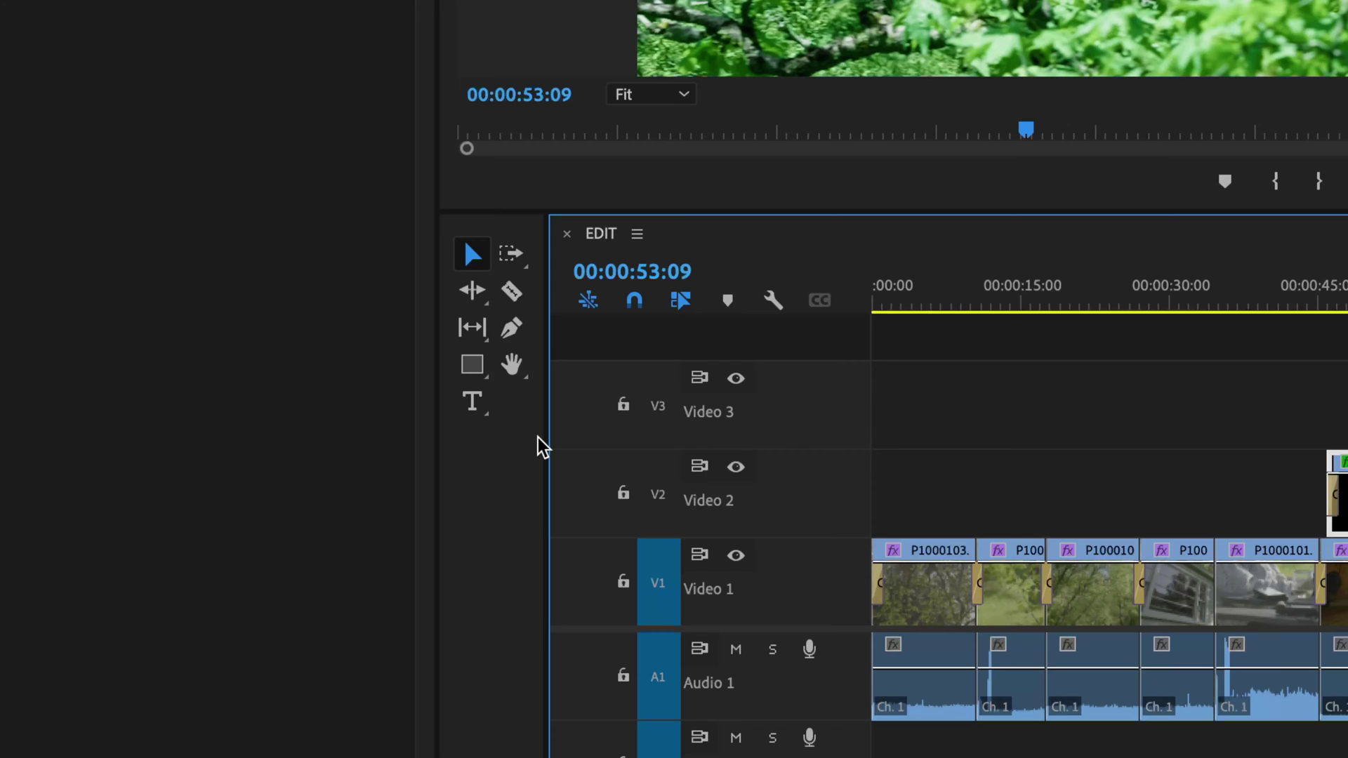
- Add an opacity keyframe to P1000115.MOV and pull its opacity down to about 71.79
{"action": "key", "text": "p"}
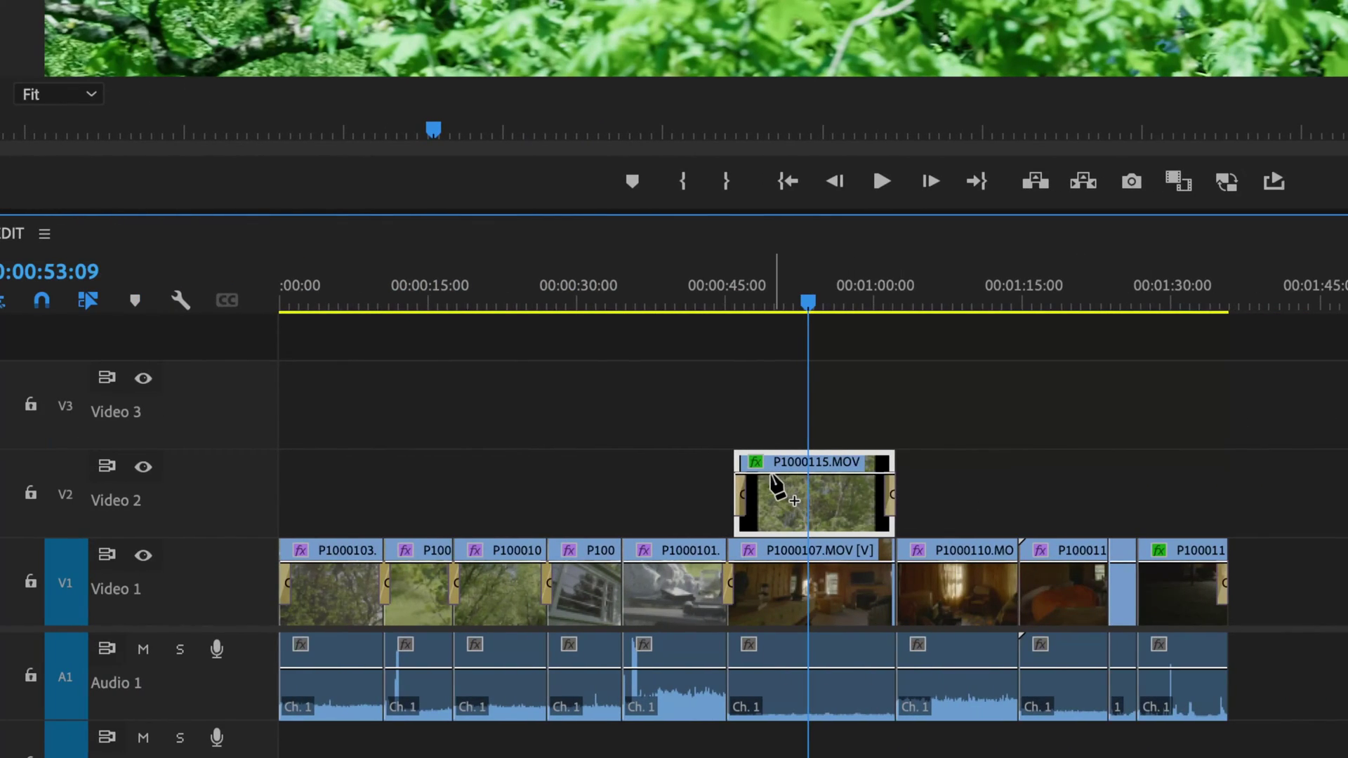
{"action": "left_click", "coordinate": [772, 474]}
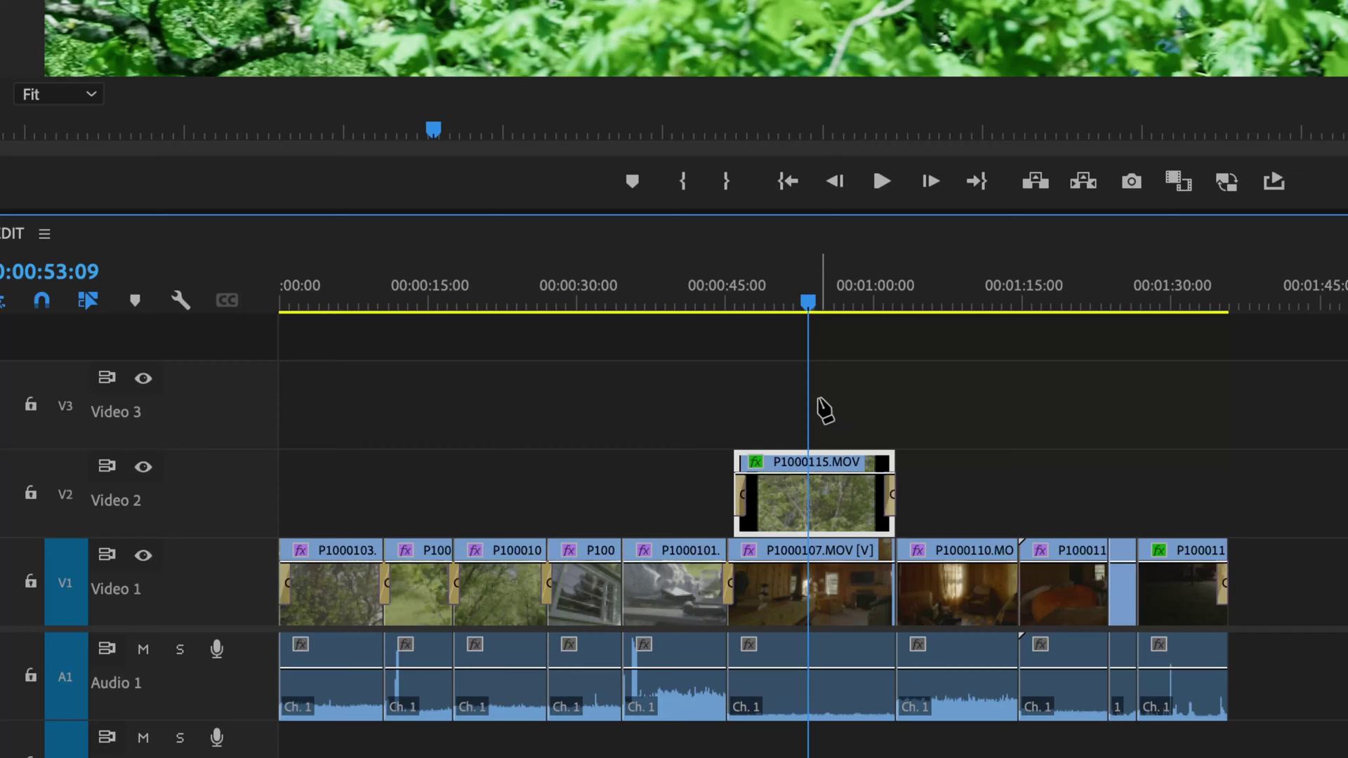
{"action": "key", "text": "shift+2"}
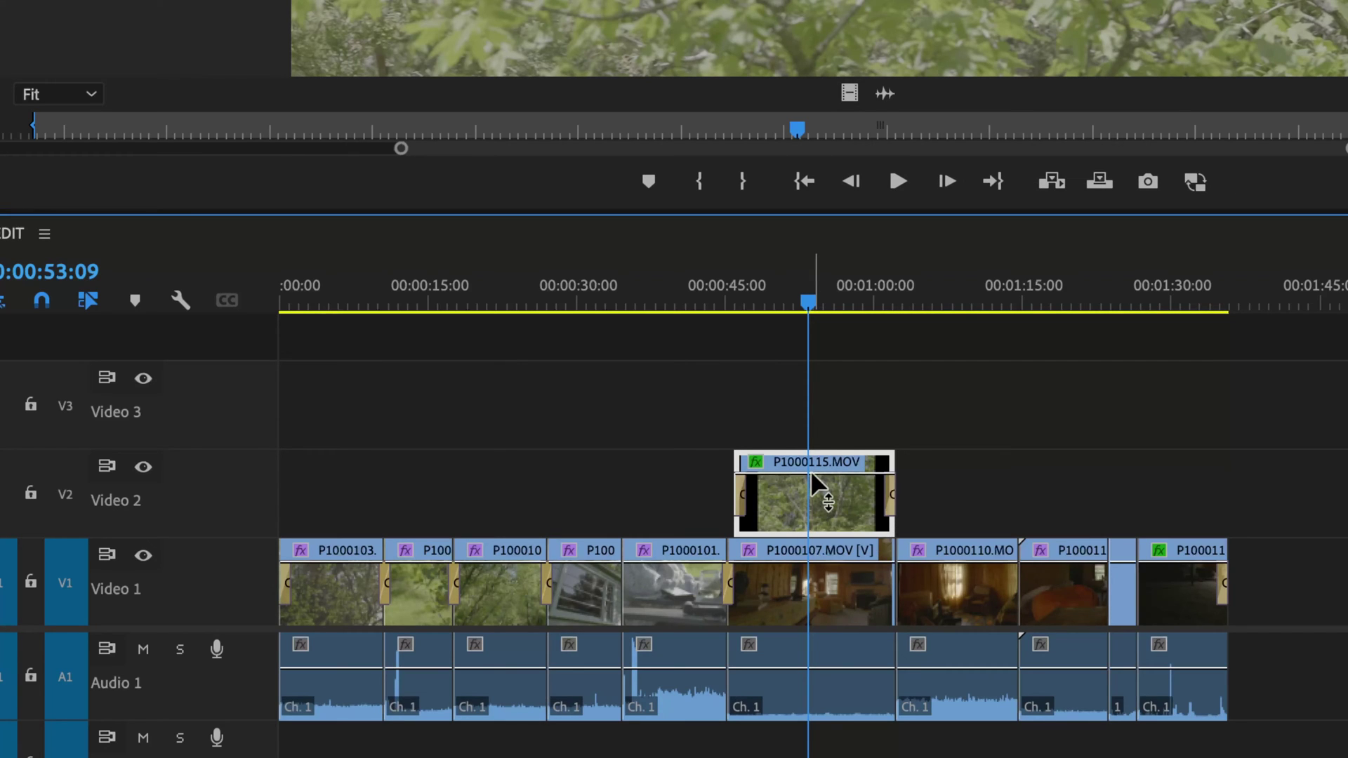
{"action": "left_click_drag", "start_coordinate": [811, 475], "coordinate": [812, 502]}
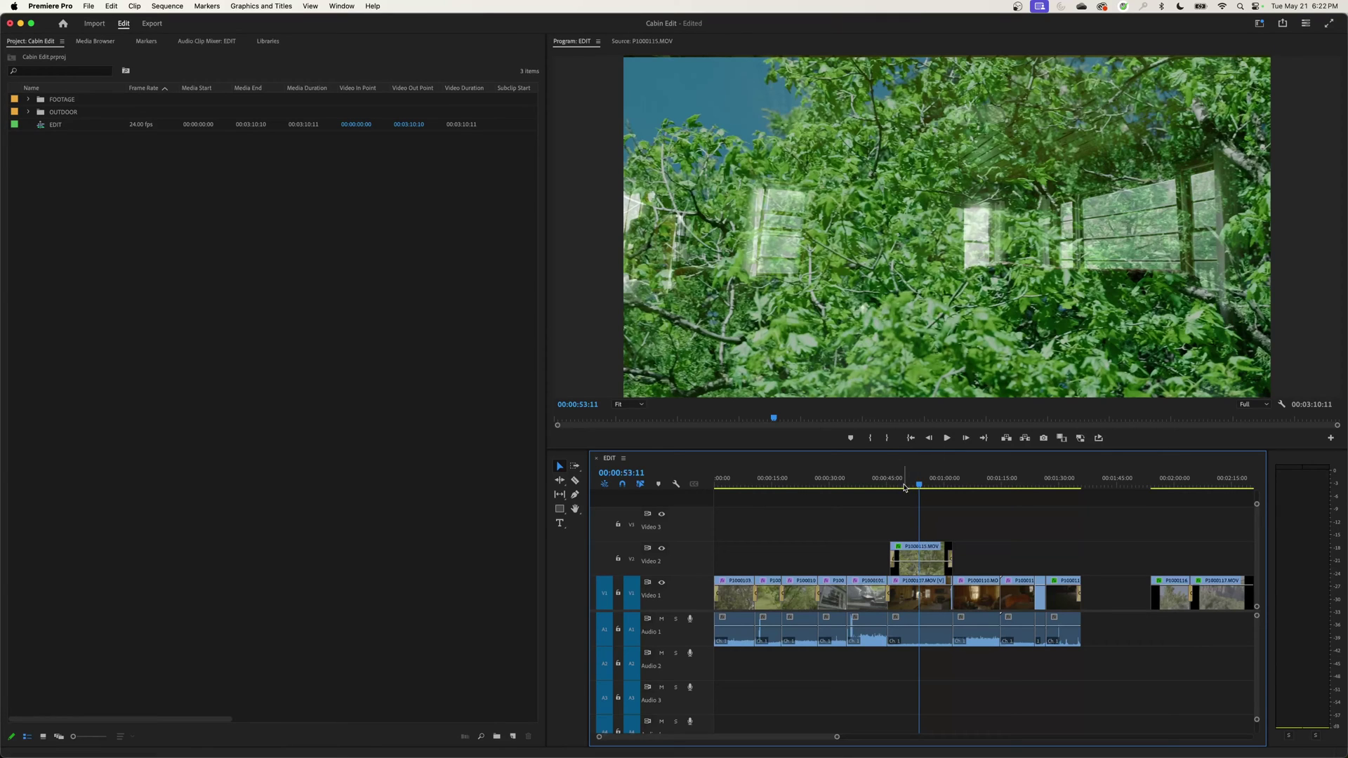
- Mute Audio 1, select the P1000115.MOV overlay, and preview it from 00:00:48:19
{"action": "left_click", "coordinate": [901, 484]}
{"action": "left_click", "coordinate": [661, 618]}
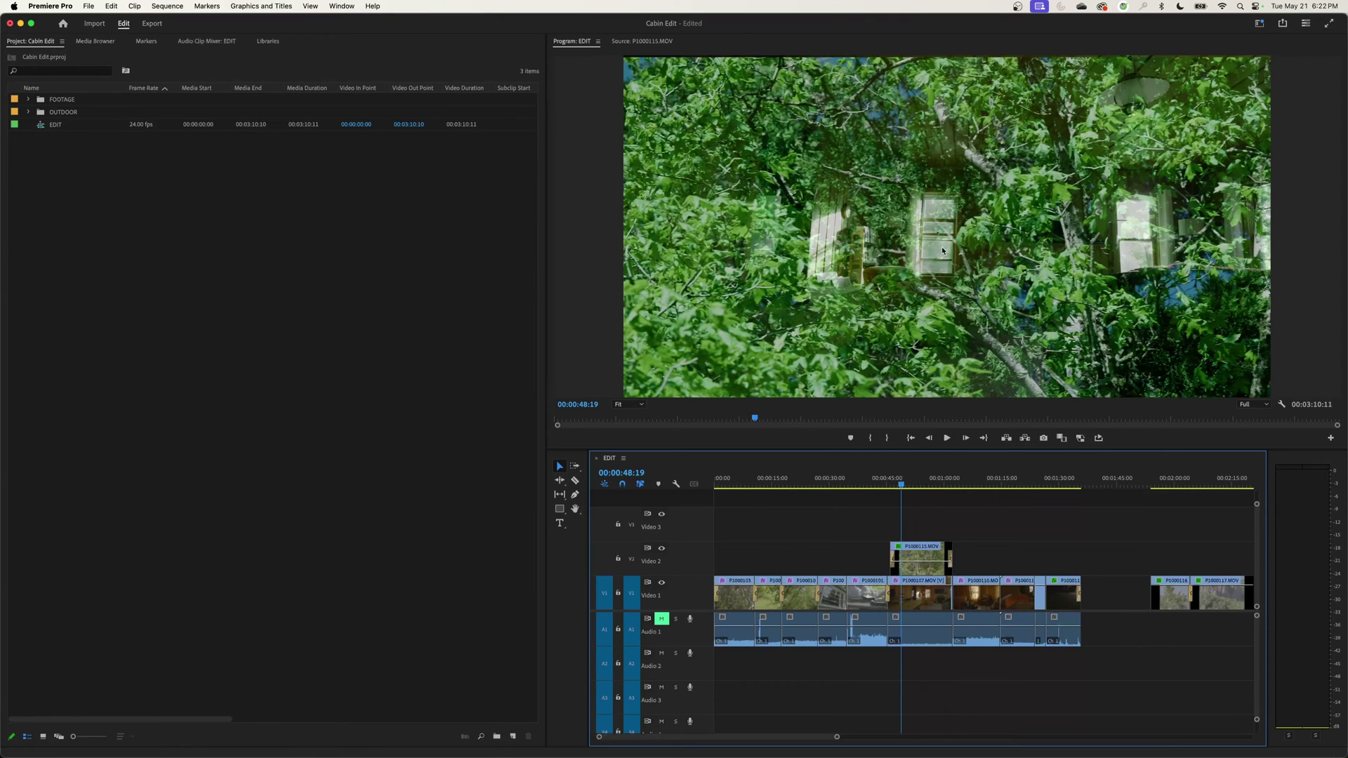
{"action": "key", "text": "space"}
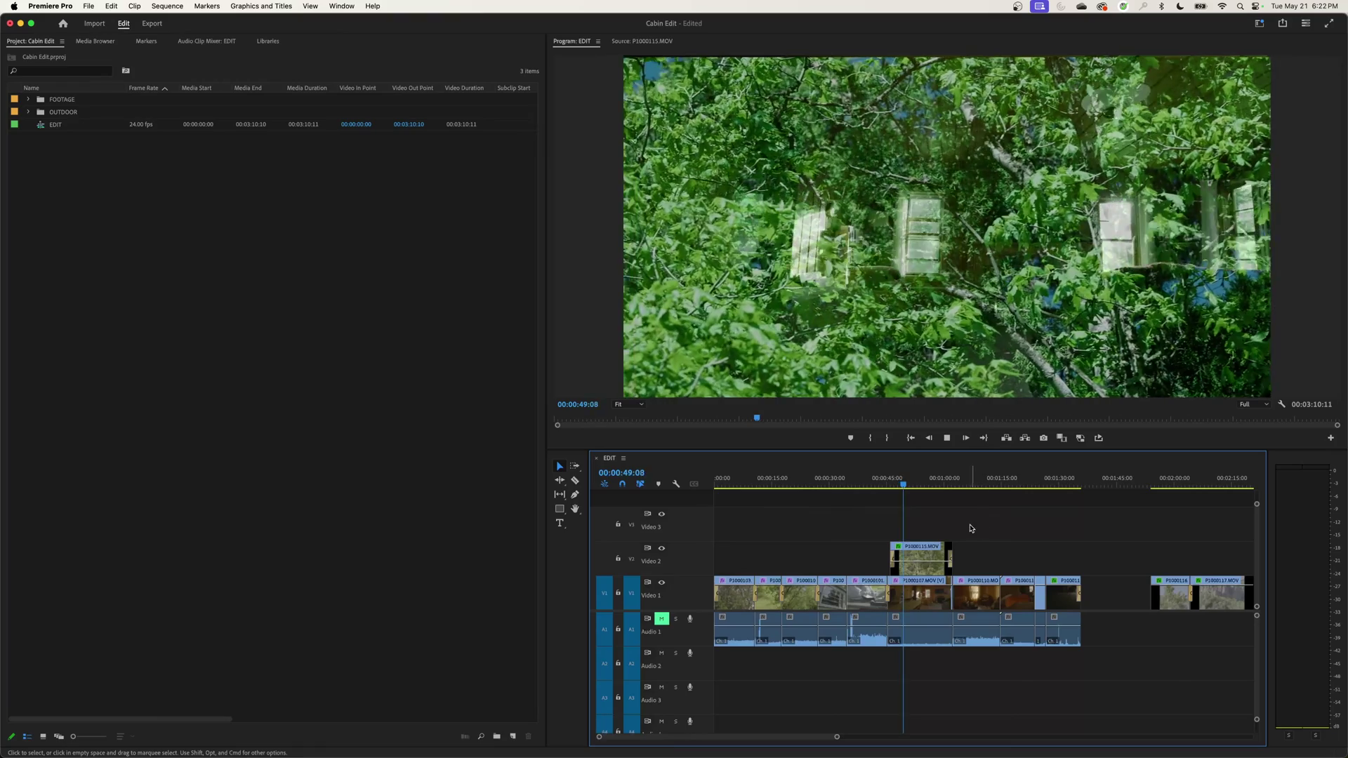
{"action": "key", "text": "space"}
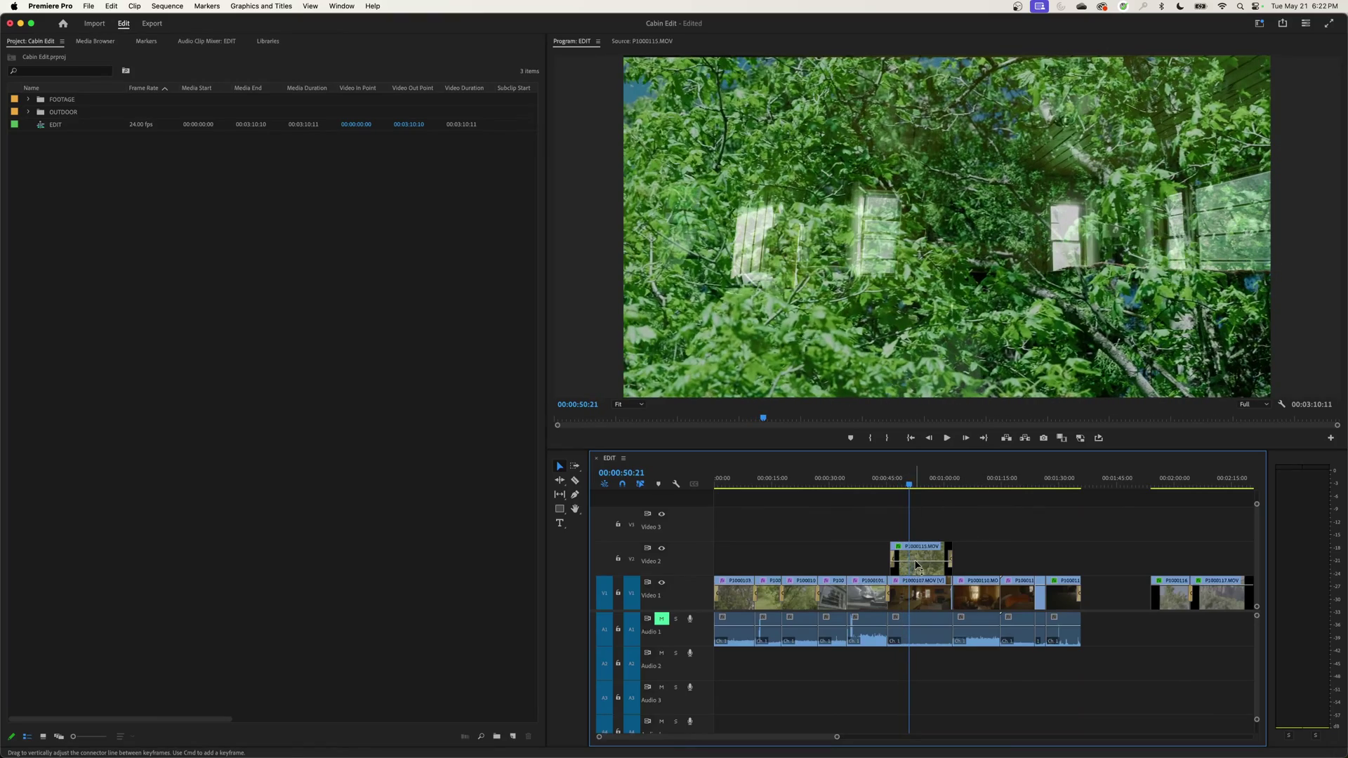
{"action": "left_click", "coordinate": [916, 568]}
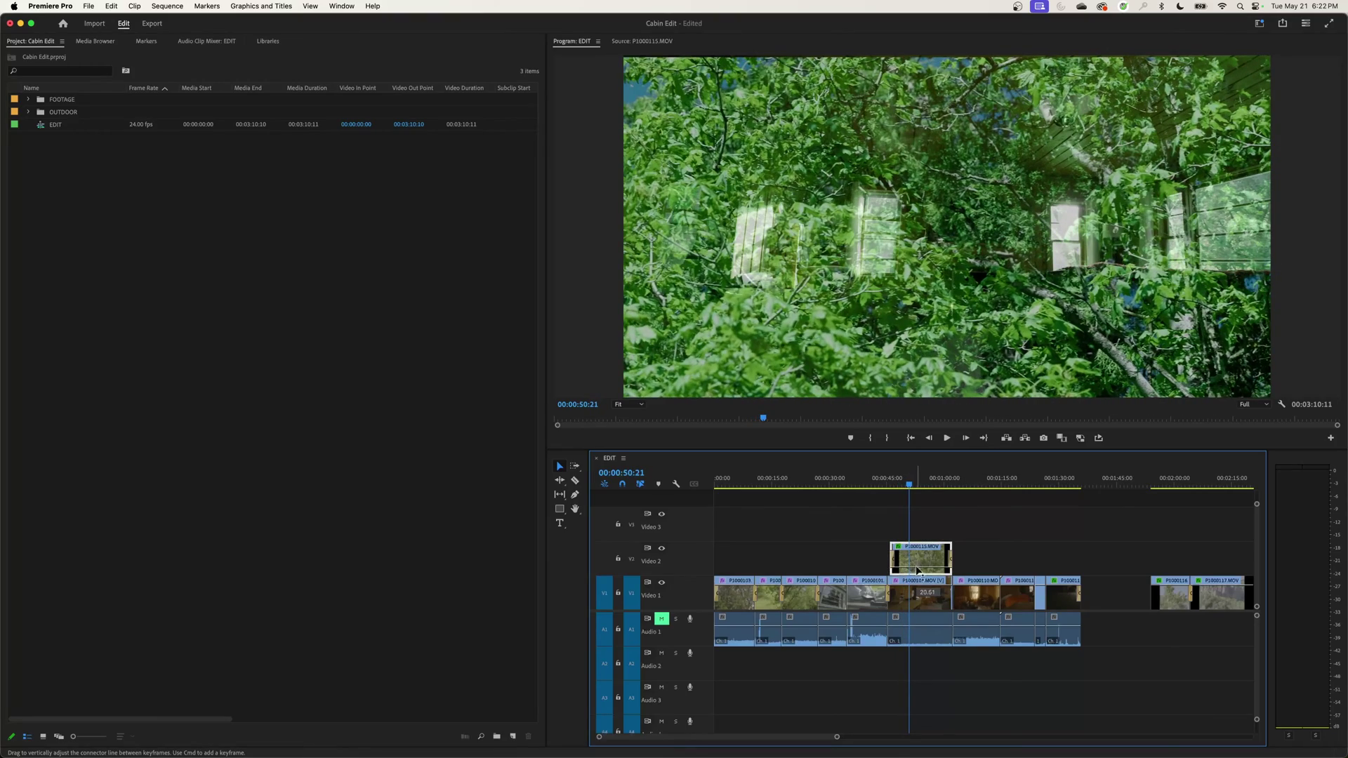
{"action": "key", "text": "space"}
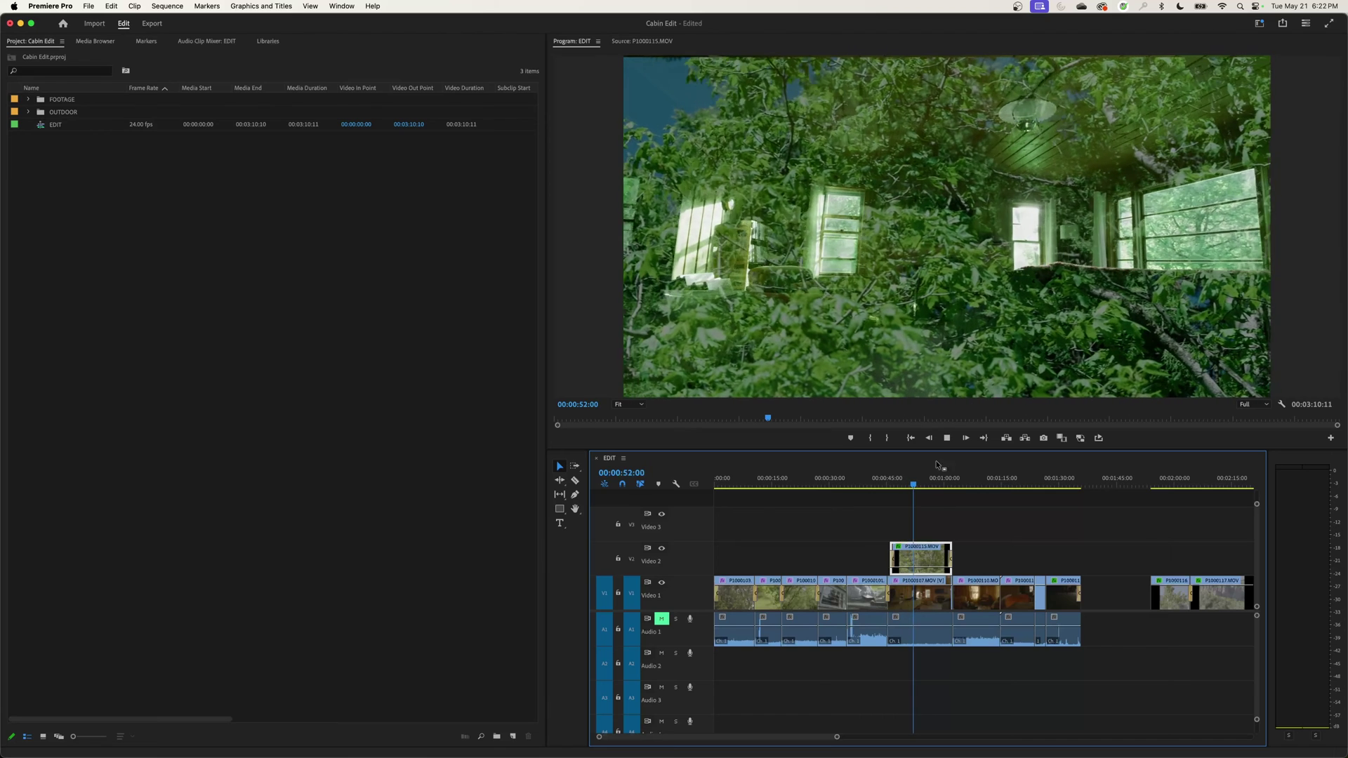
{"action": "key", "text": "space"}
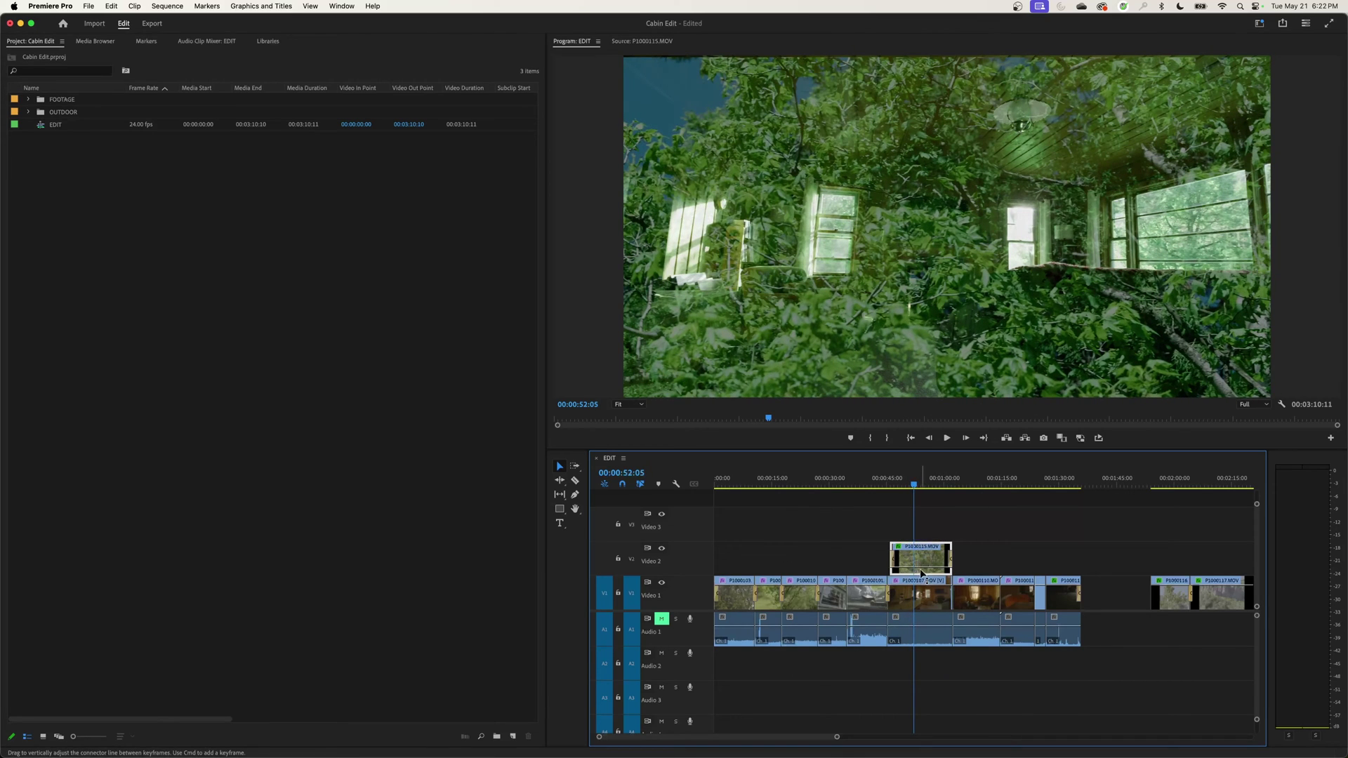
- Lower the overlay's opacity band to about 69, redoing it after an undo and a zoom-in
{"action": "left_click_drag", "start_coordinate": [921, 572], "coordinate": [925, 593]}
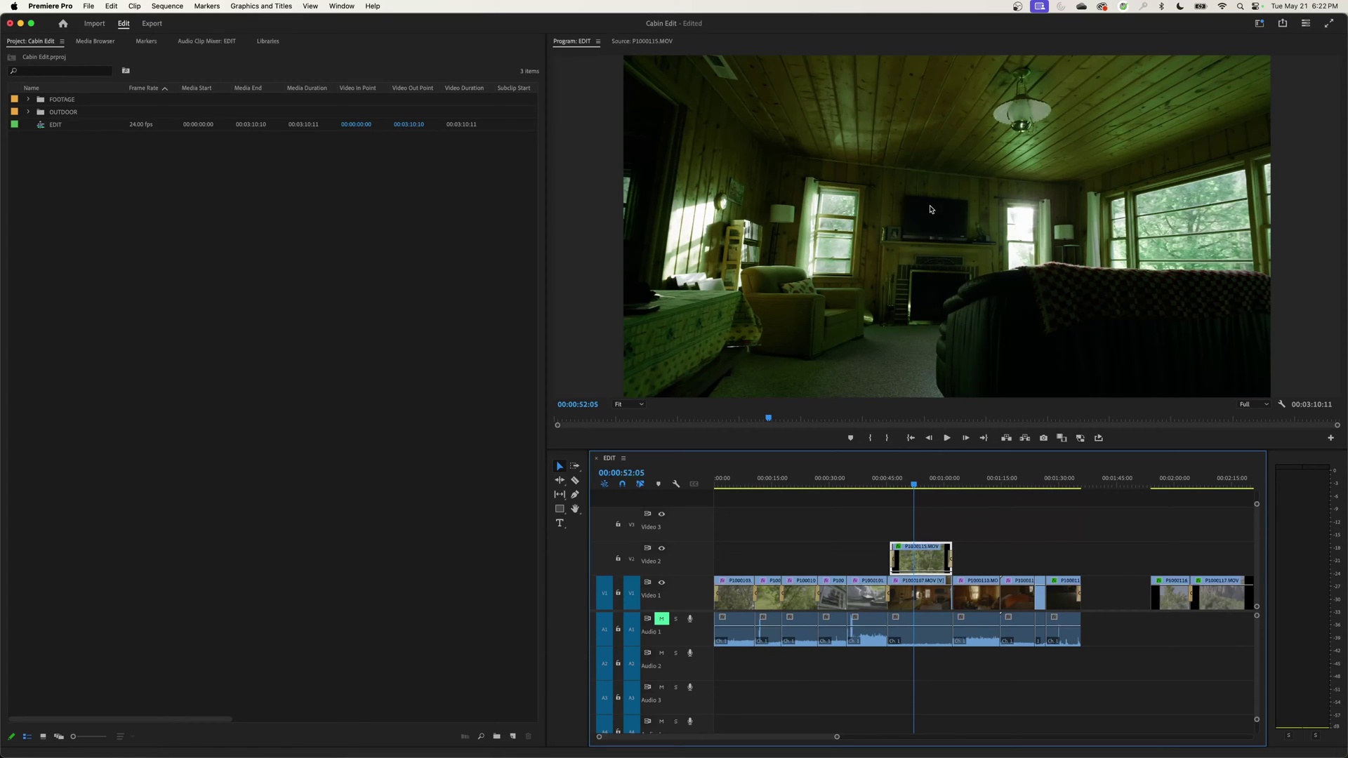
{"action": "key", "text": "super+z"}
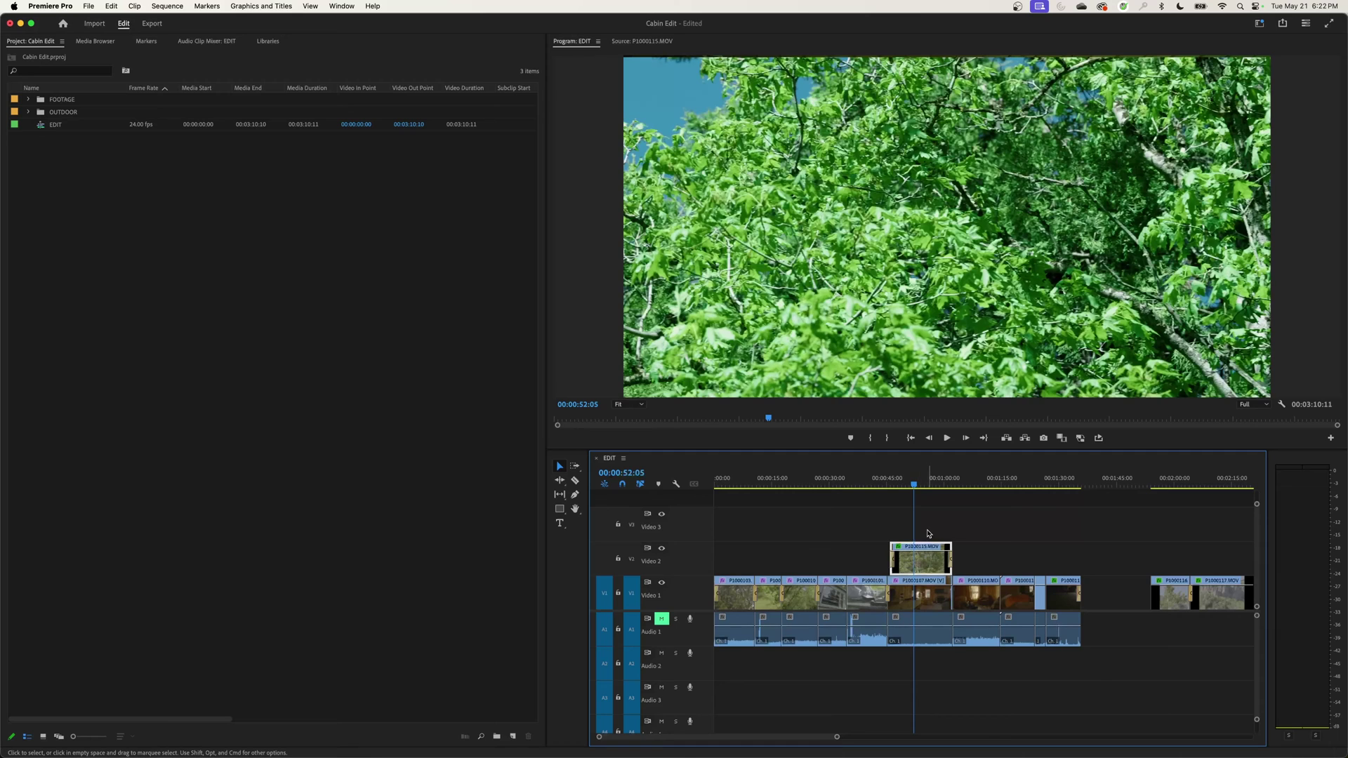
{"action": "key", "text": "equal"}
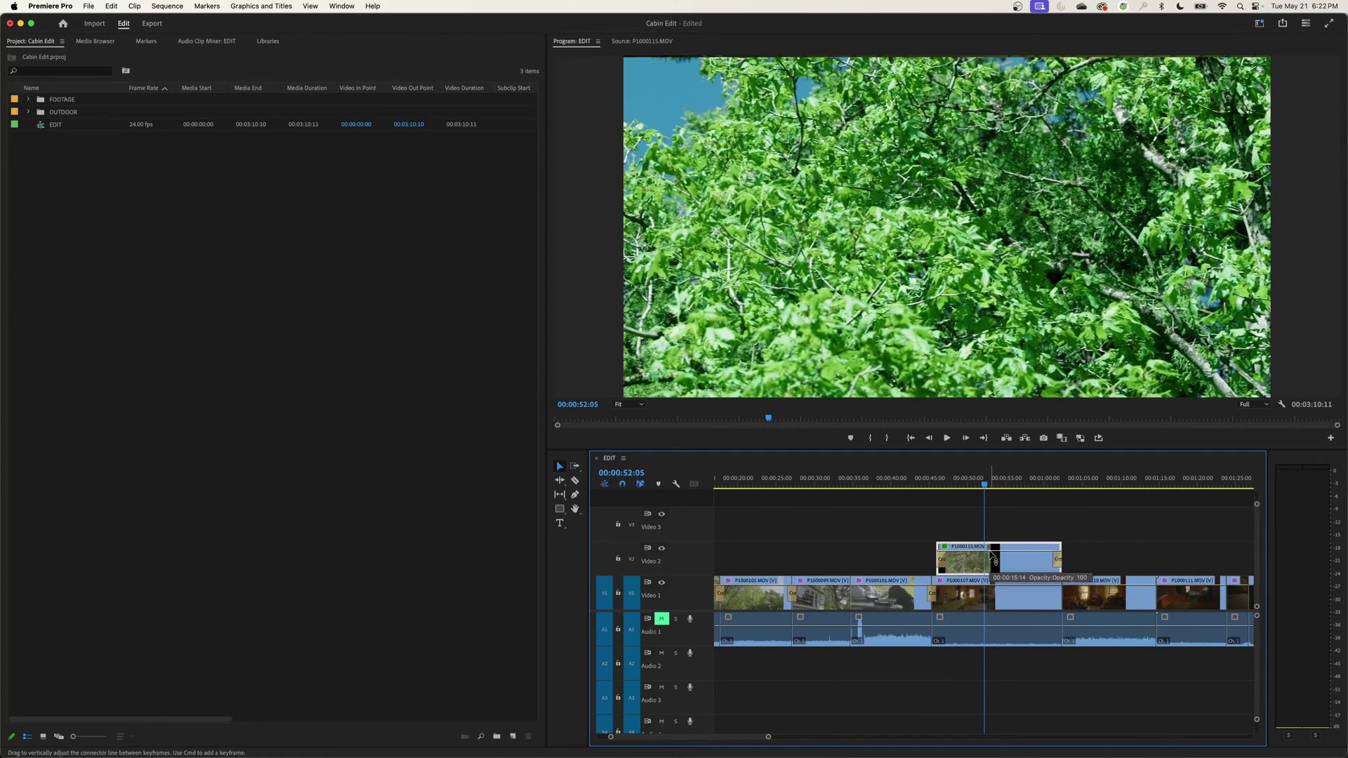
{"action": "left_click_drag", "start_coordinate": [990, 552], "coordinate": [992, 573]}
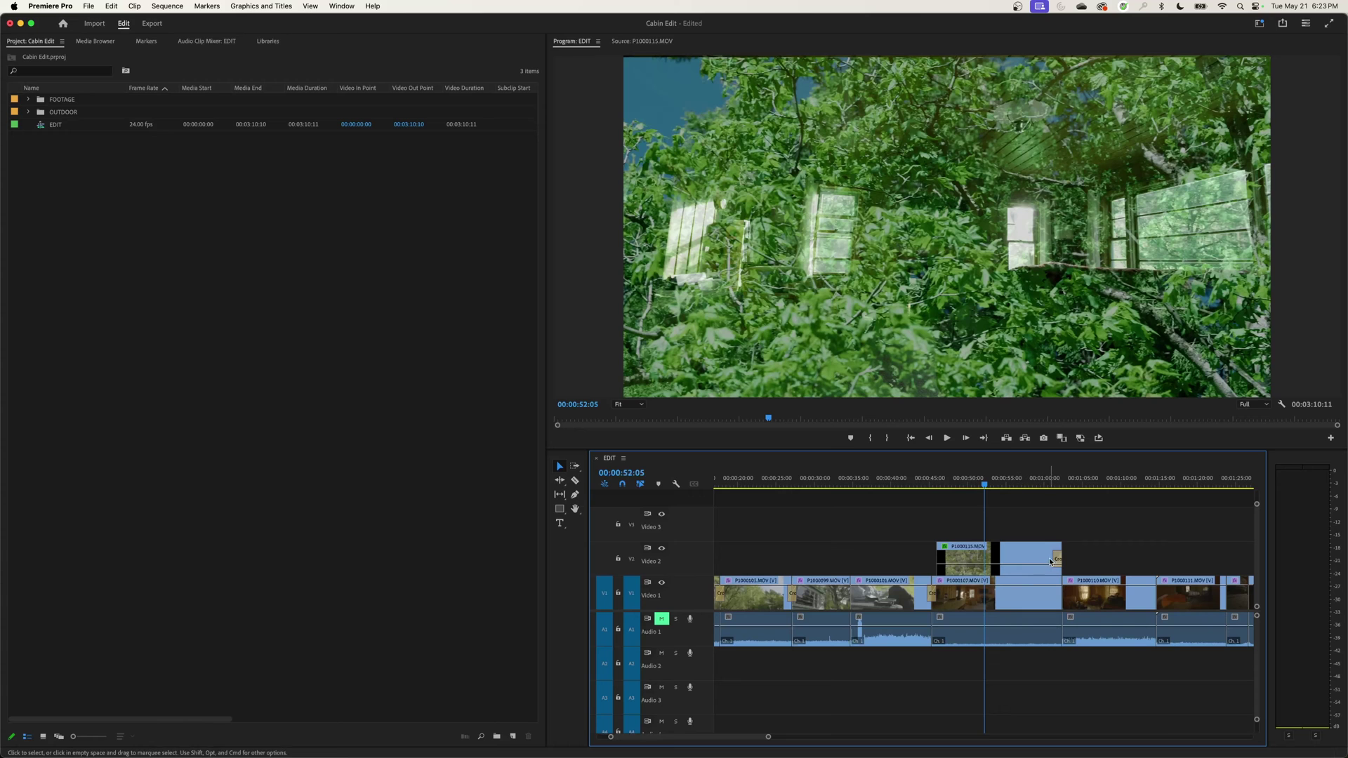
- Extend the overlay's end by 1:16, shift it slightly earlier, hide Video 2, and preview from 44:21
{"action": "left_click_drag", "start_coordinate": [1061, 553], "coordinate": [1073, 553]}
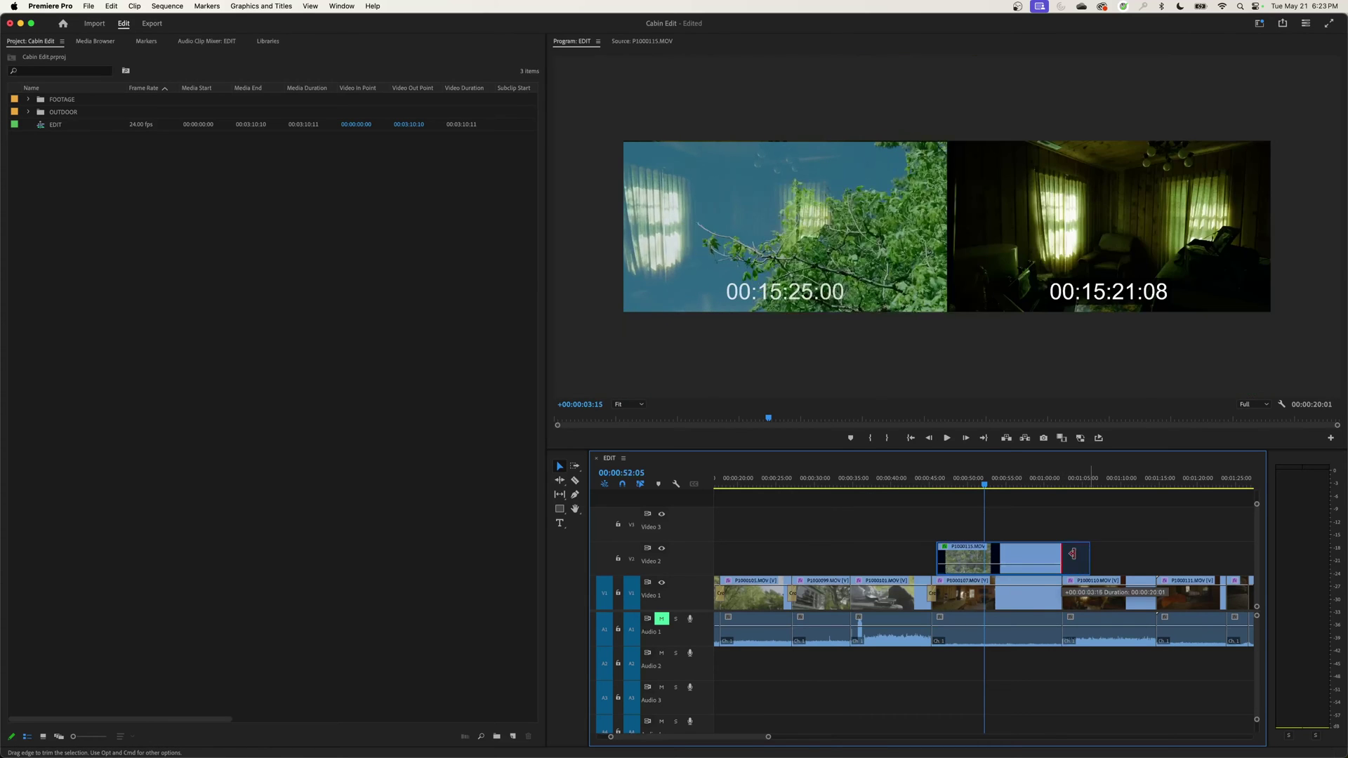
{"action": "left_click_drag", "start_coordinate": [941, 559], "coordinate": [915, 560]}
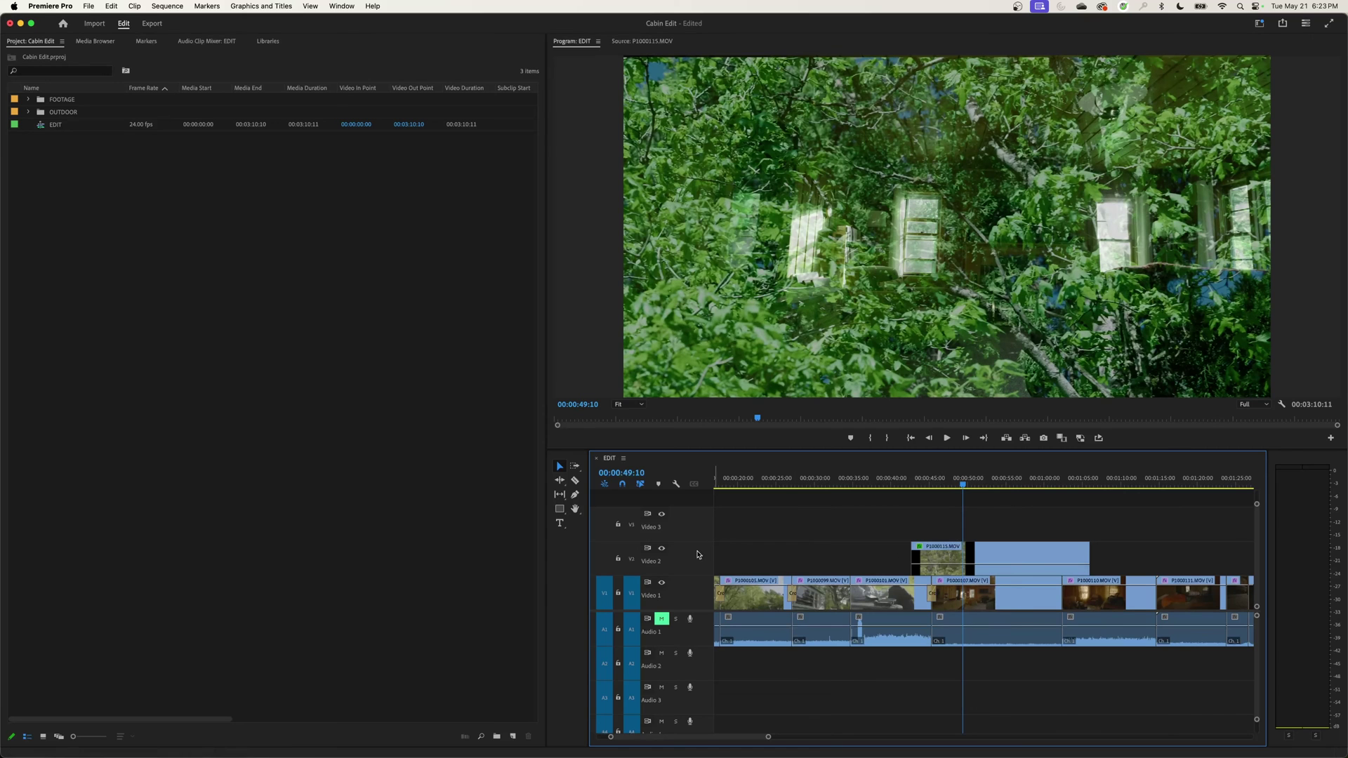
{"action": "left_click", "coordinate": [661, 550]}
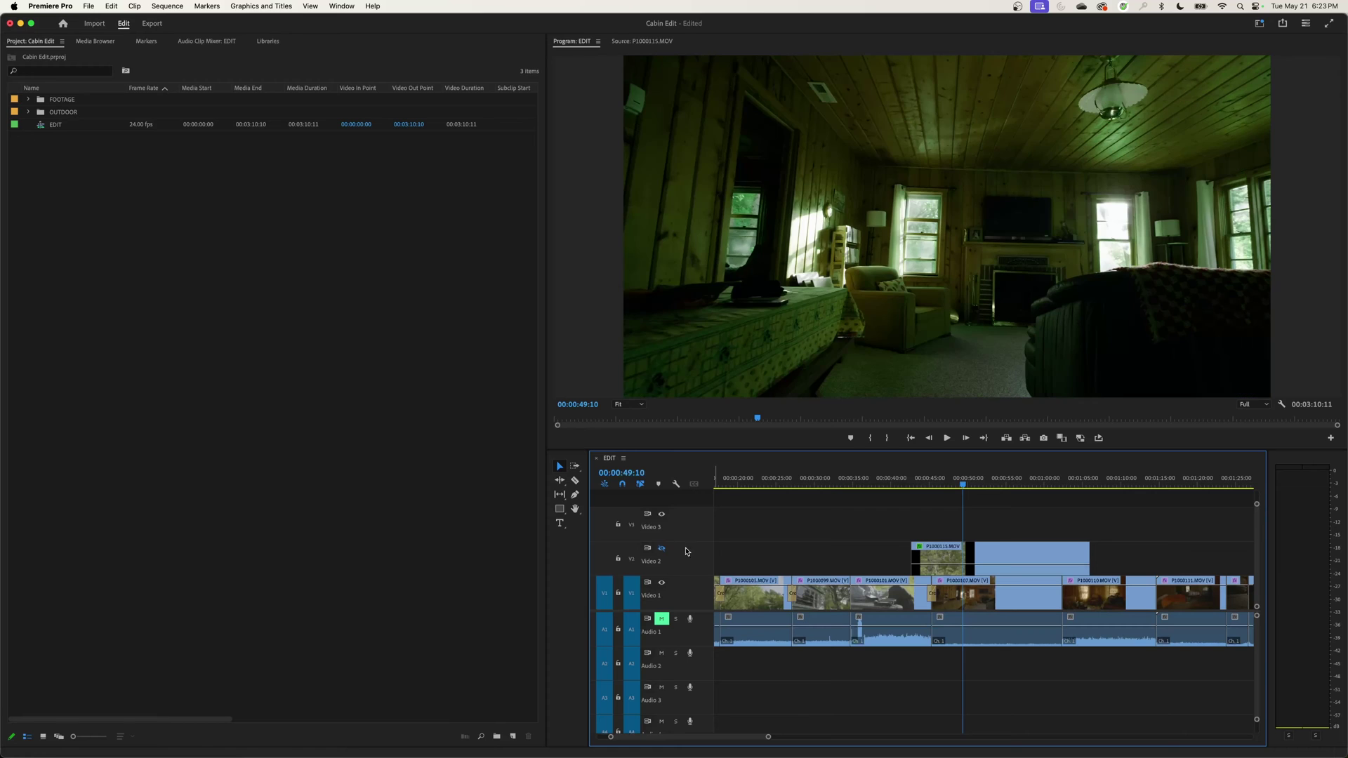
{"action": "left_click", "coordinate": [929, 480]}
{"action": "key", "text": "space"}
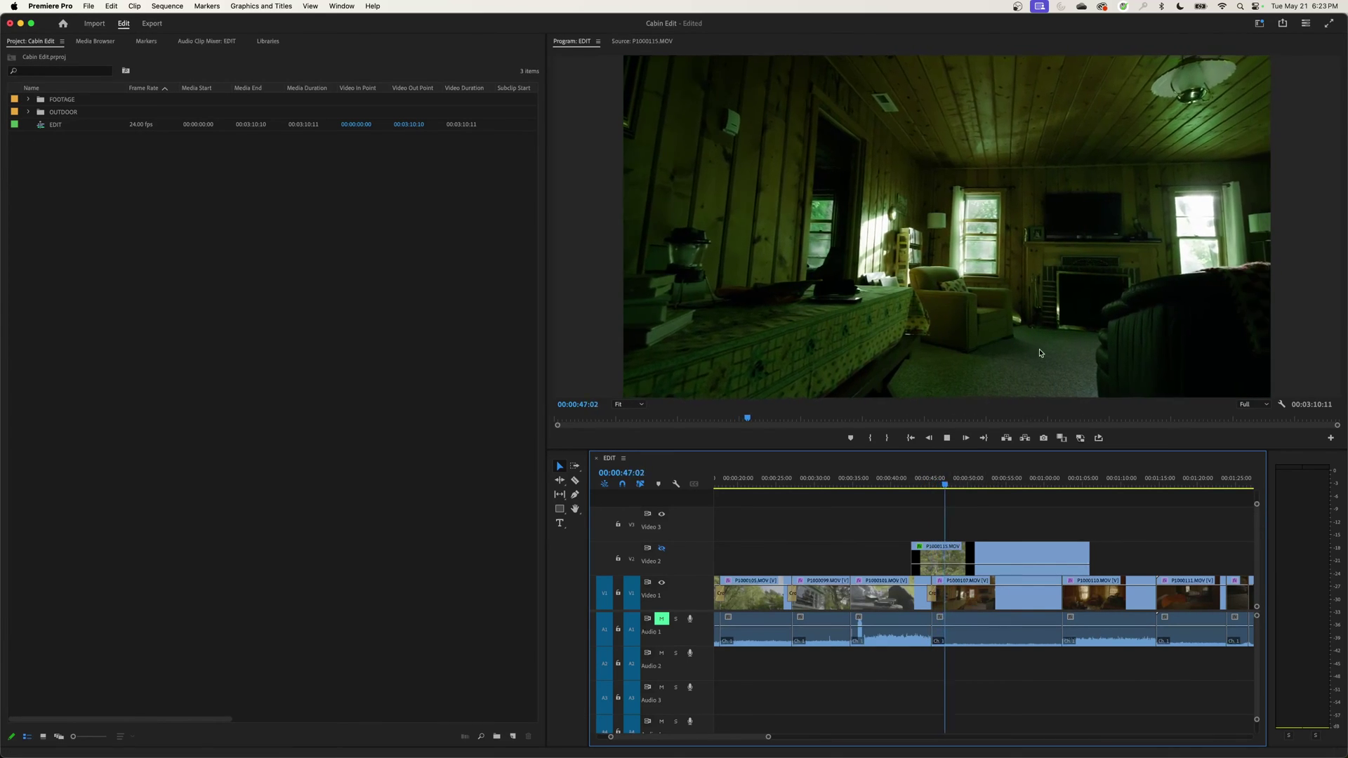
{"action": "key", "text": "space"}
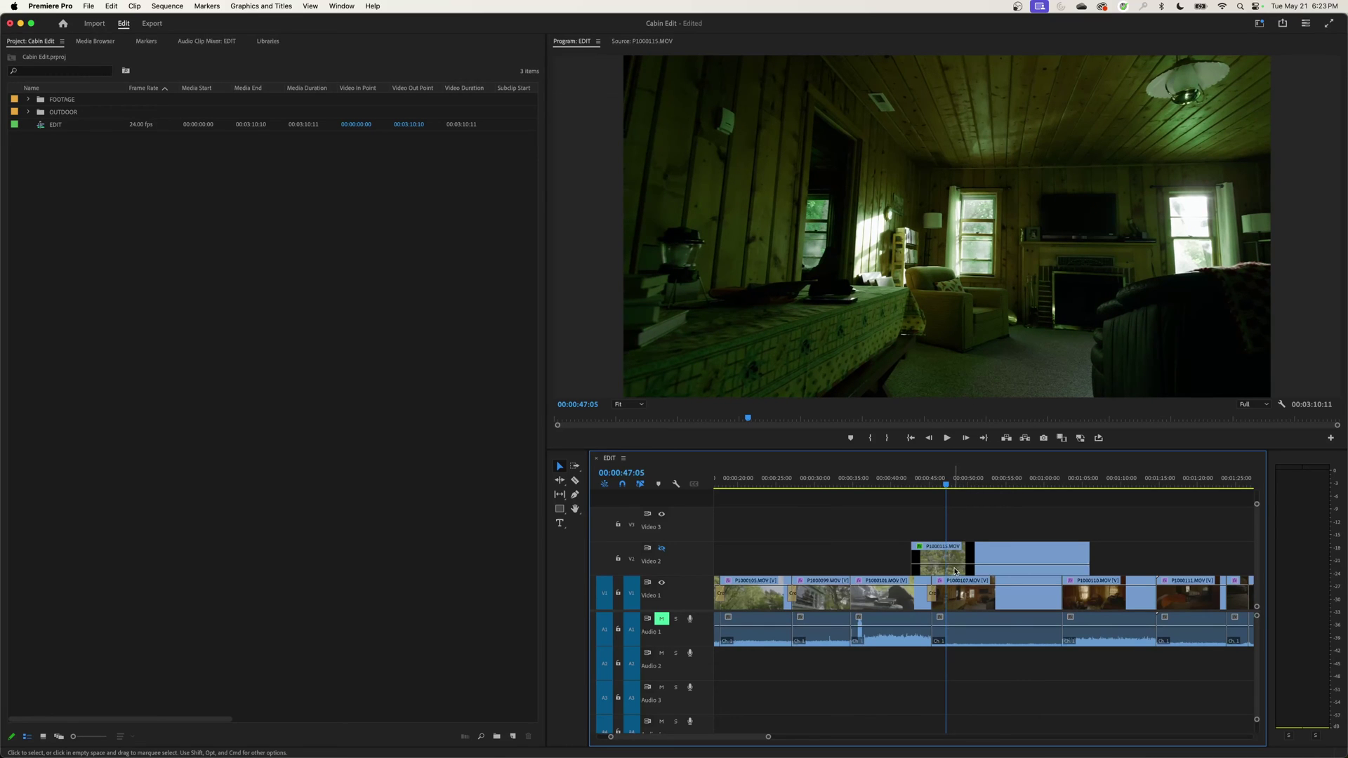
- Add opacity keyframes near the overlay's start and end, pulling the first to zero and the last down
{"action": "scroll", "coordinate": [955, 570], "scroll_direction": "up", "scroll_amount": 3}
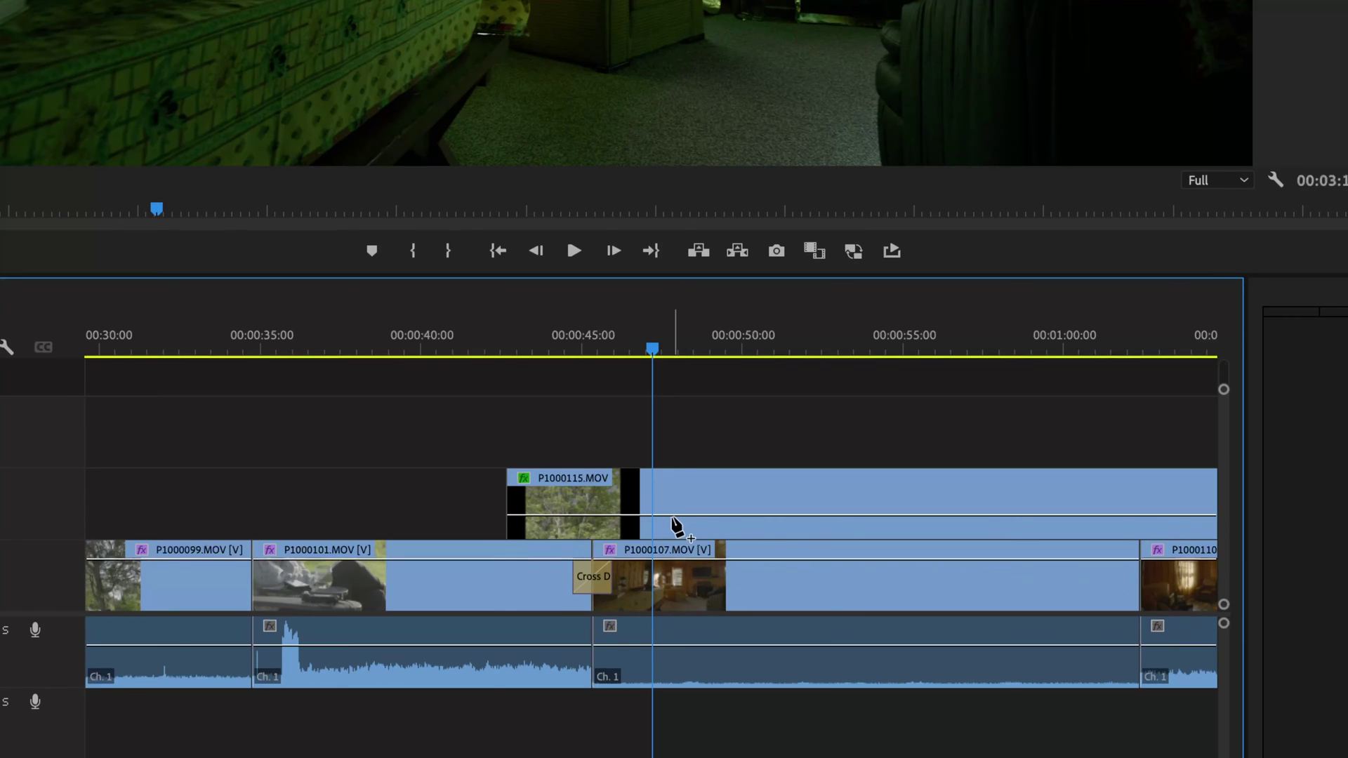
{"action": "left_click", "coordinate": [679, 515]}
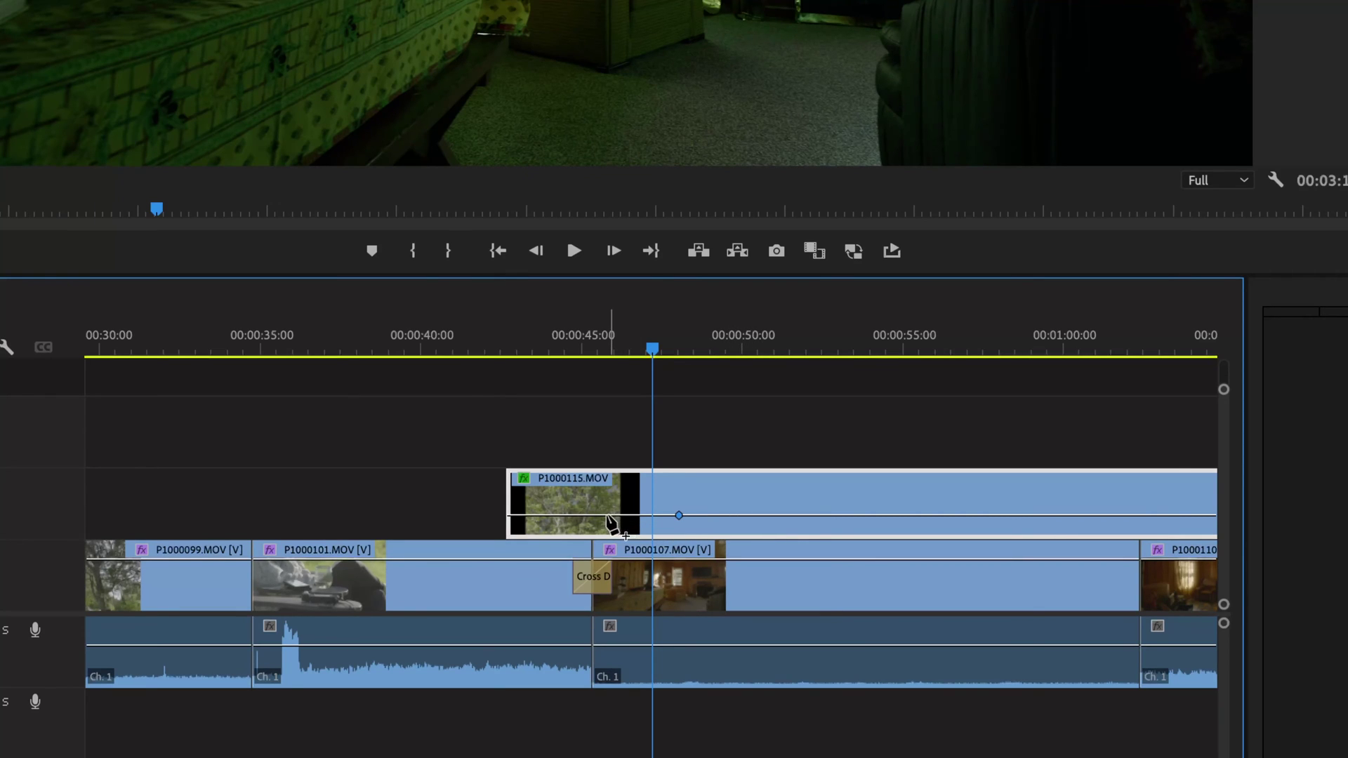
{"action": "left_click_drag", "start_coordinate": [608, 517], "coordinate": [609, 548]}
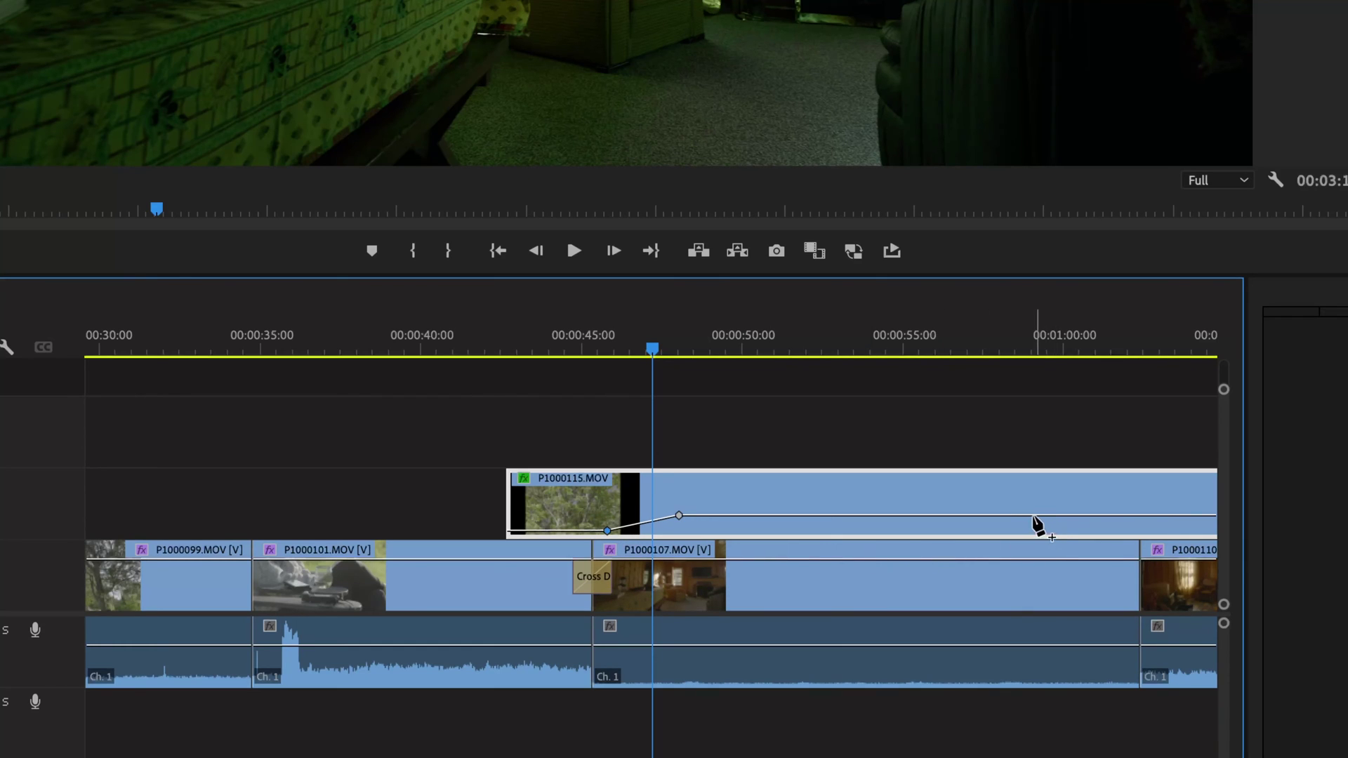
{"action": "left_click", "coordinate": [1033, 516]}
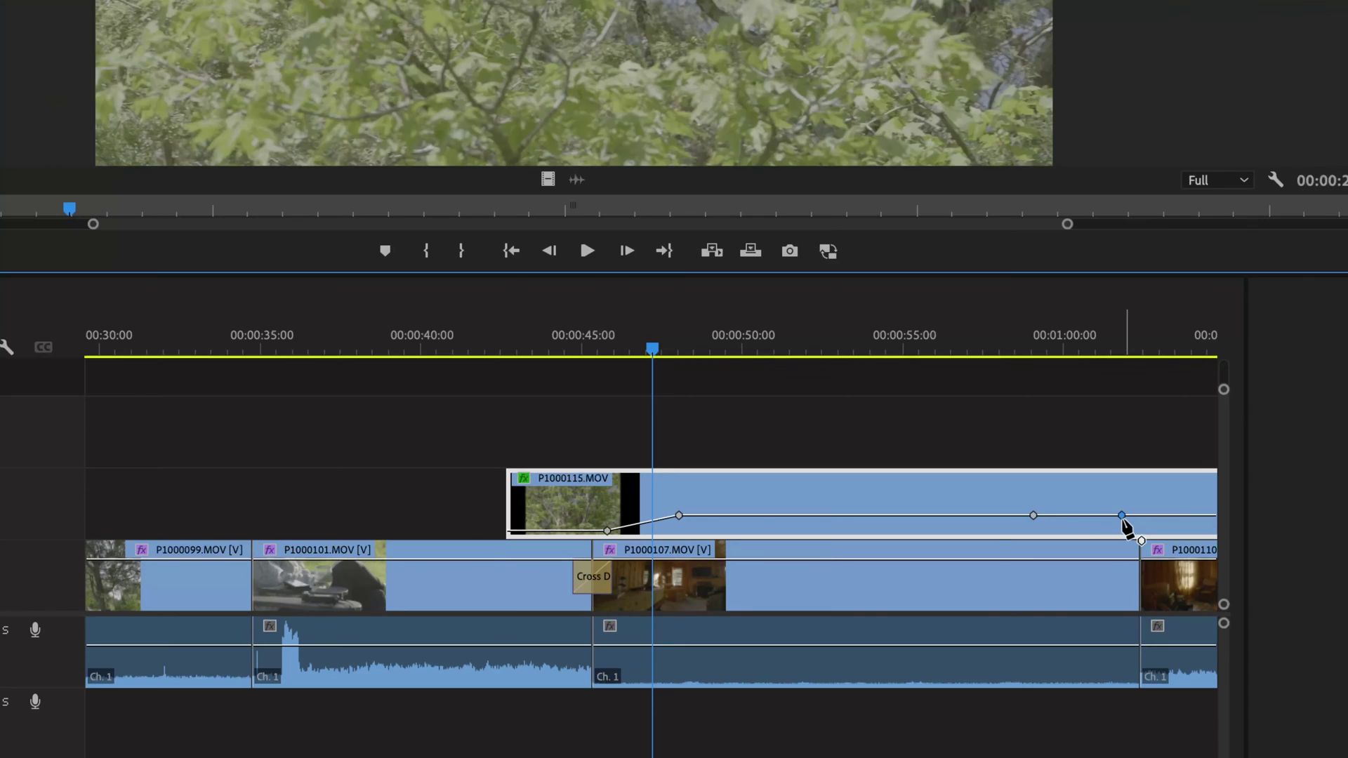
{"action": "left_click_drag", "start_coordinate": [1122, 517], "coordinate": [1125, 531]}
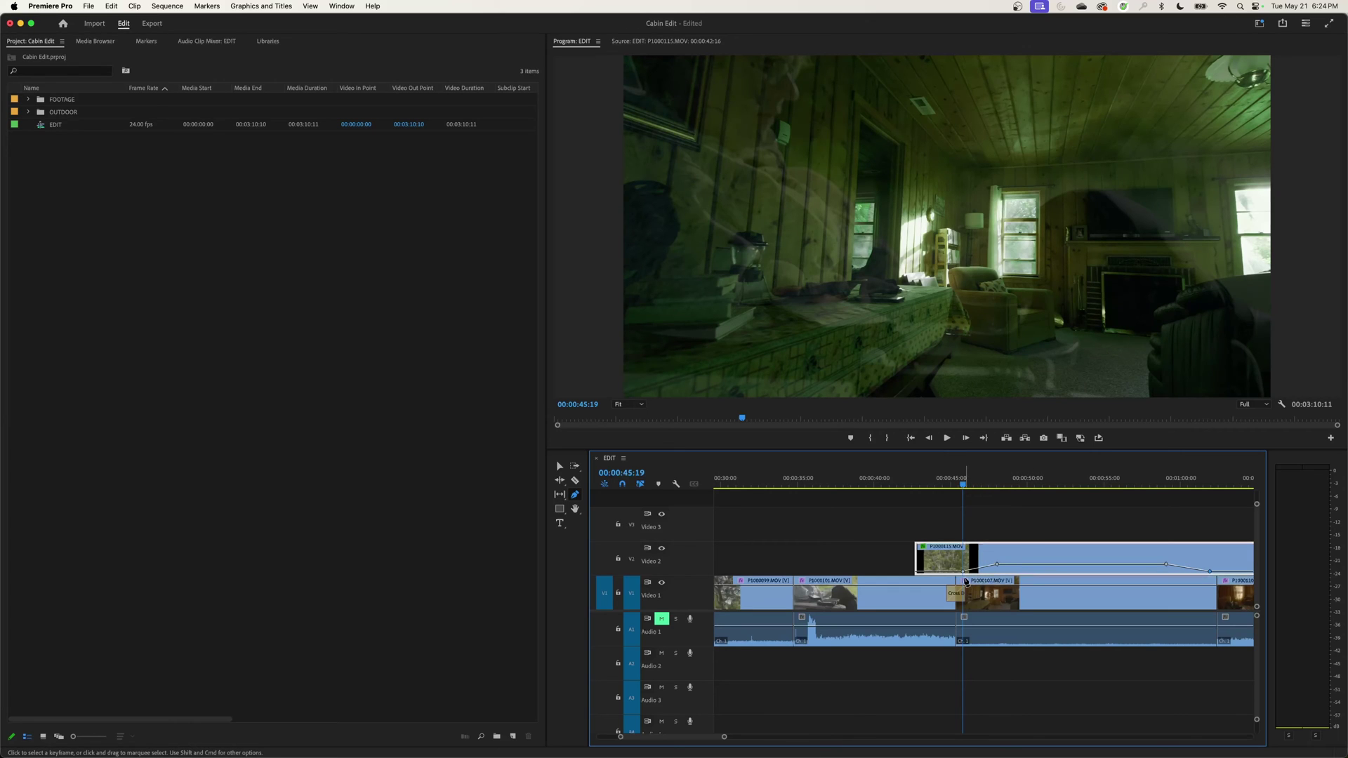
- Move the overlay's fade-in keyframes later to 46:06 and play the fade from 45:23
{"action": "key", "text": "space"}
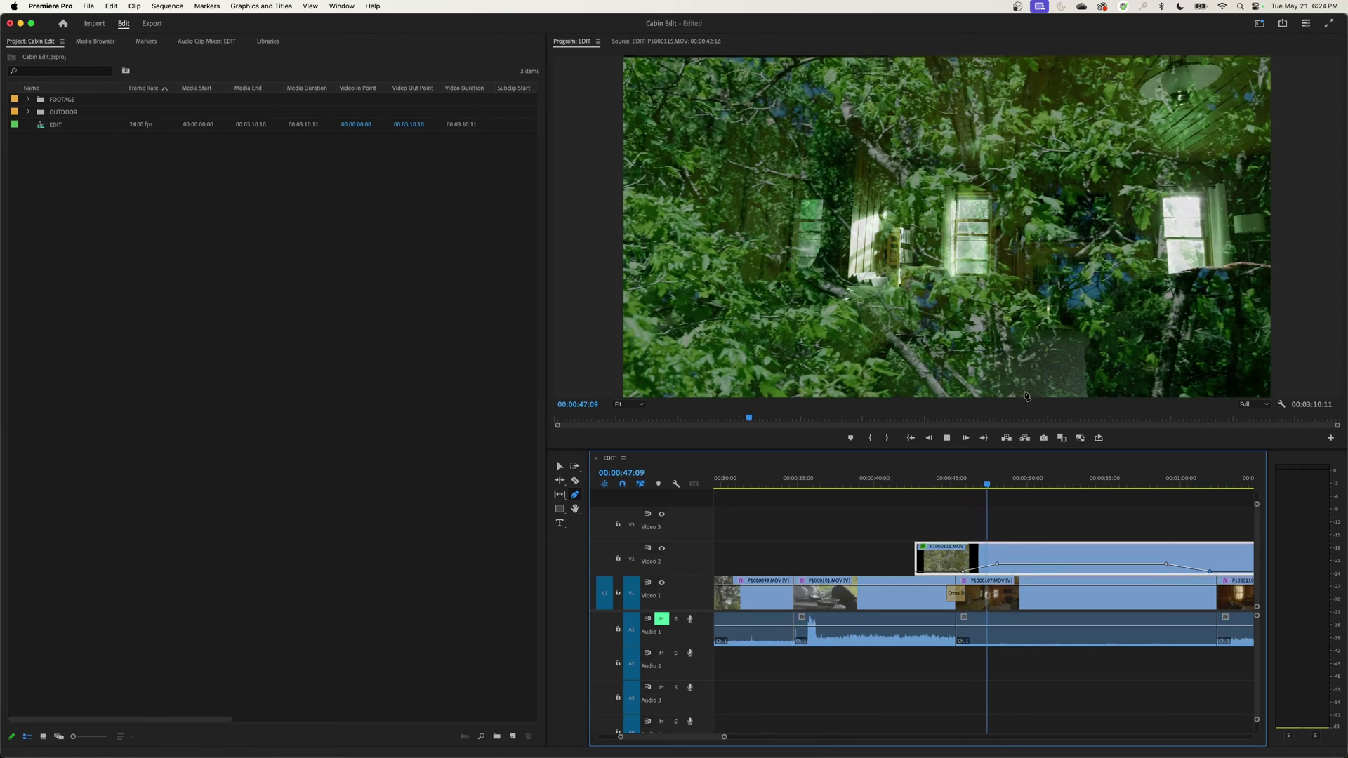
{"action": "key", "text": "space"}
{"action": "left_click", "coordinate": [963, 572]}
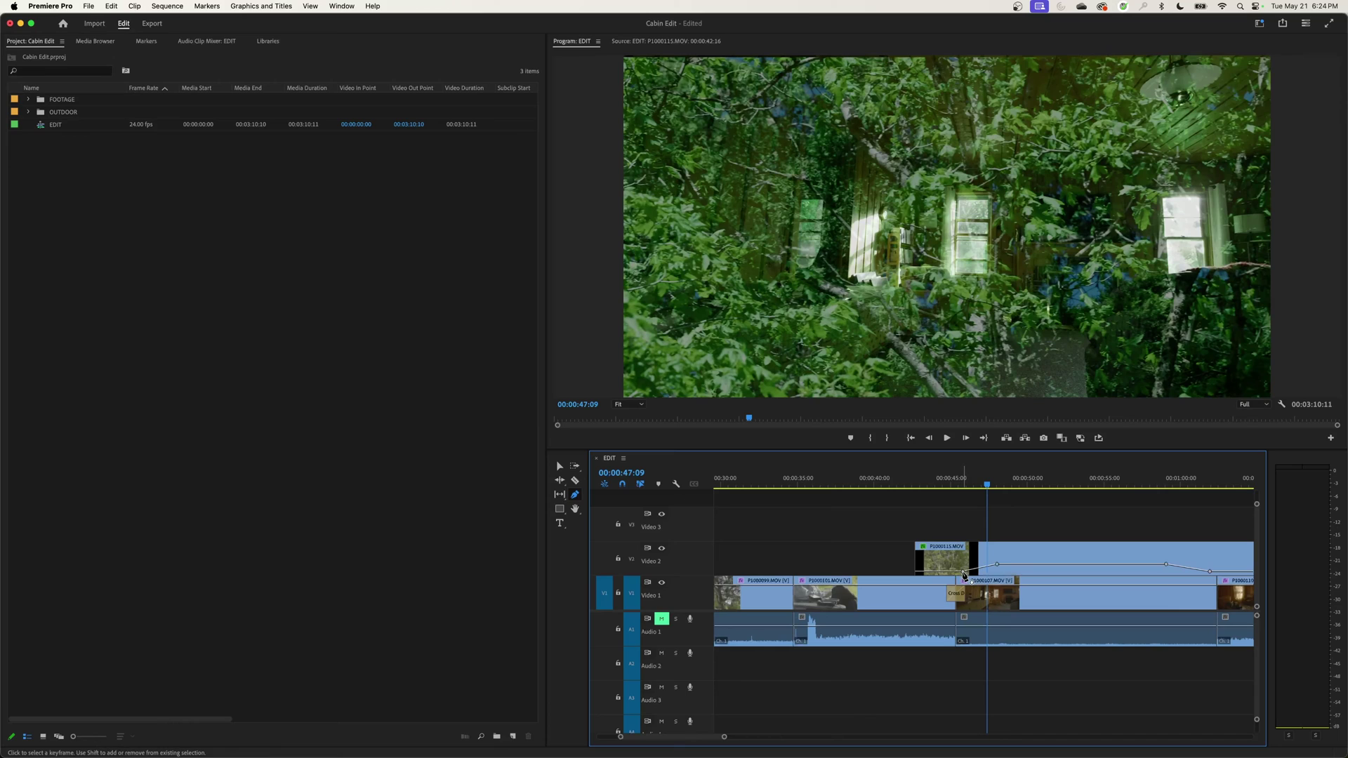
{"action": "left_click", "coordinate": [964, 573]}
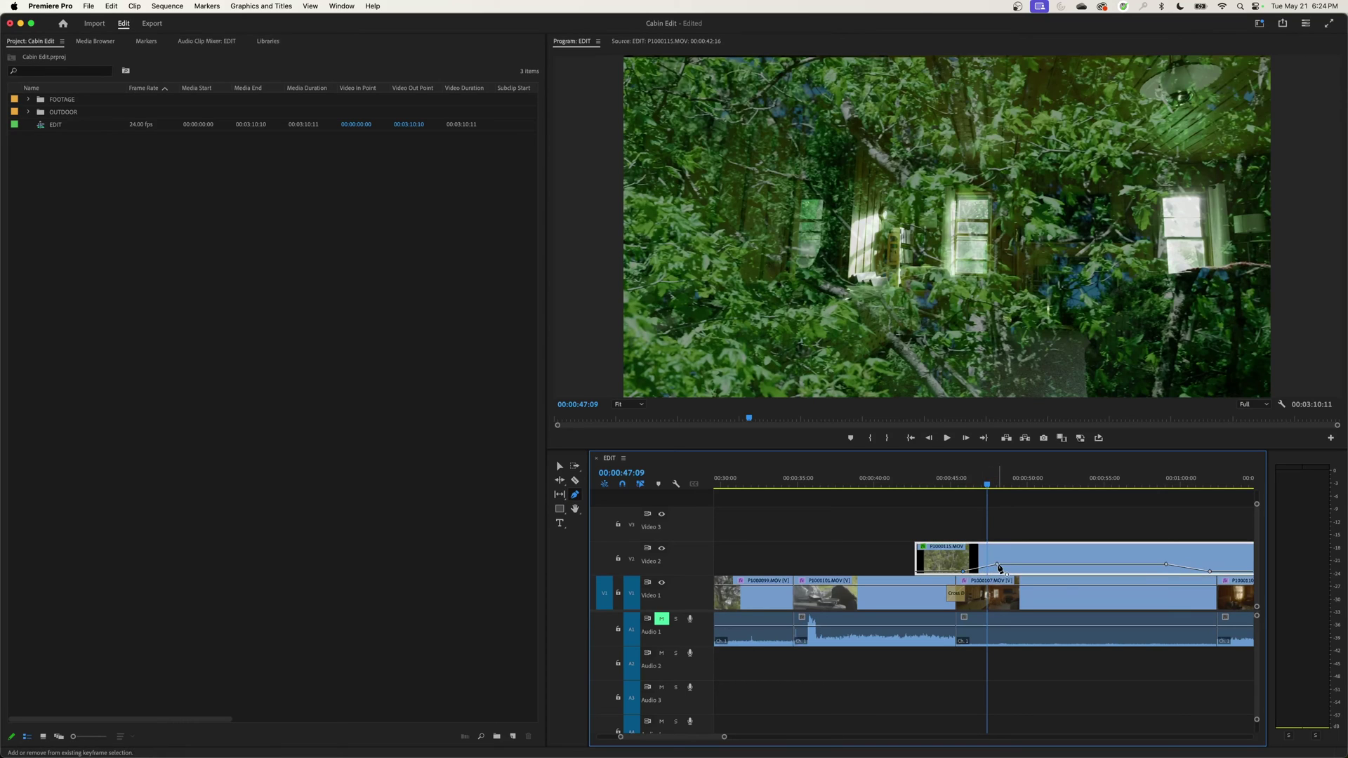
{"action": "left_click_drag", "start_coordinate": [1000, 567], "coordinate": [987, 572]}
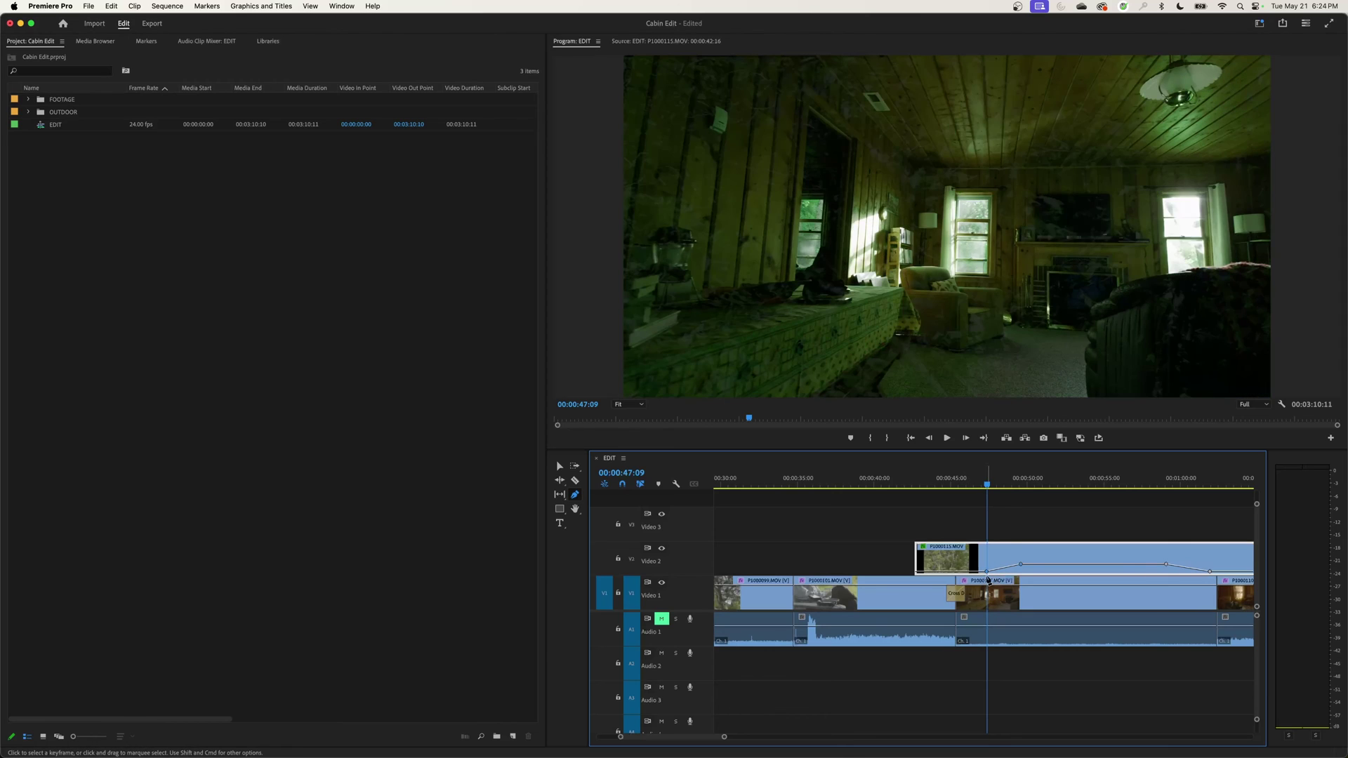
{"action": "left_click", "coordinate": [966, 485]}
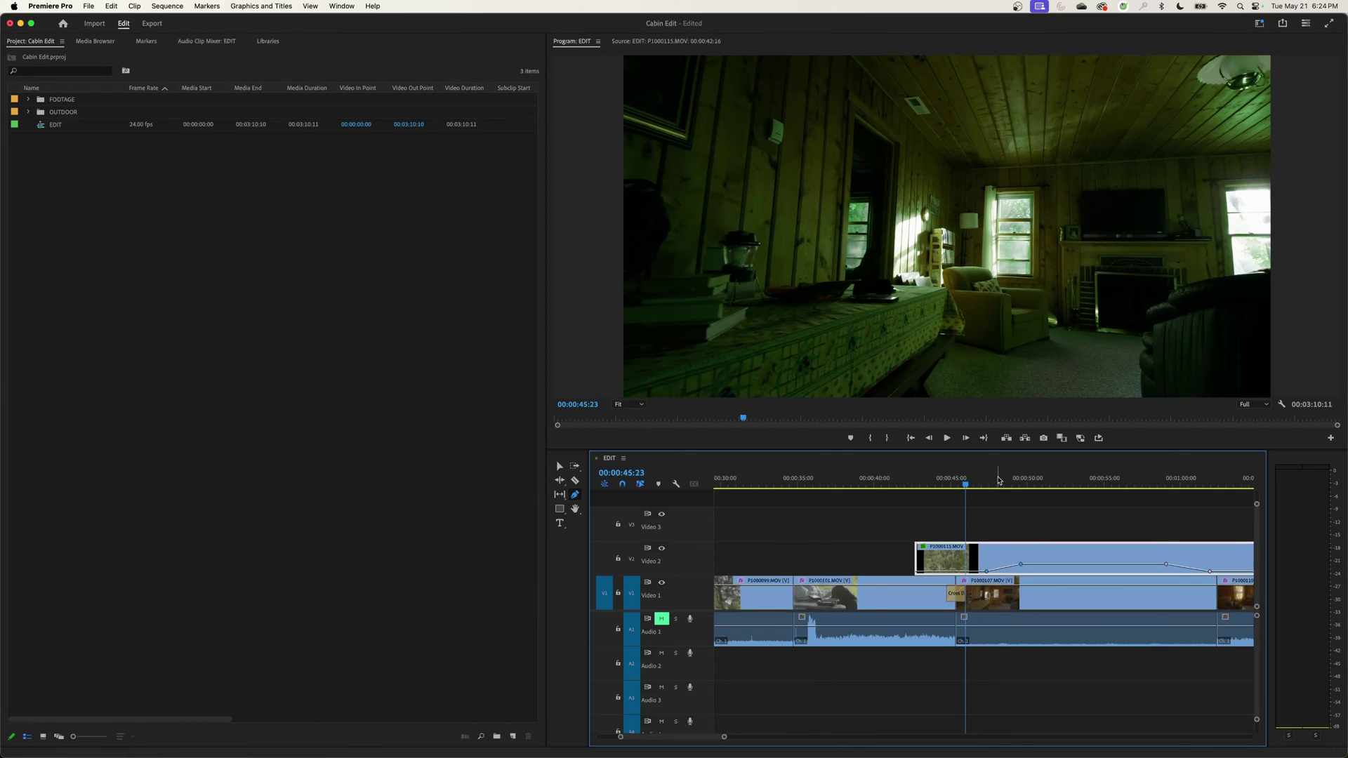
{"action": "key", "text": "space"}
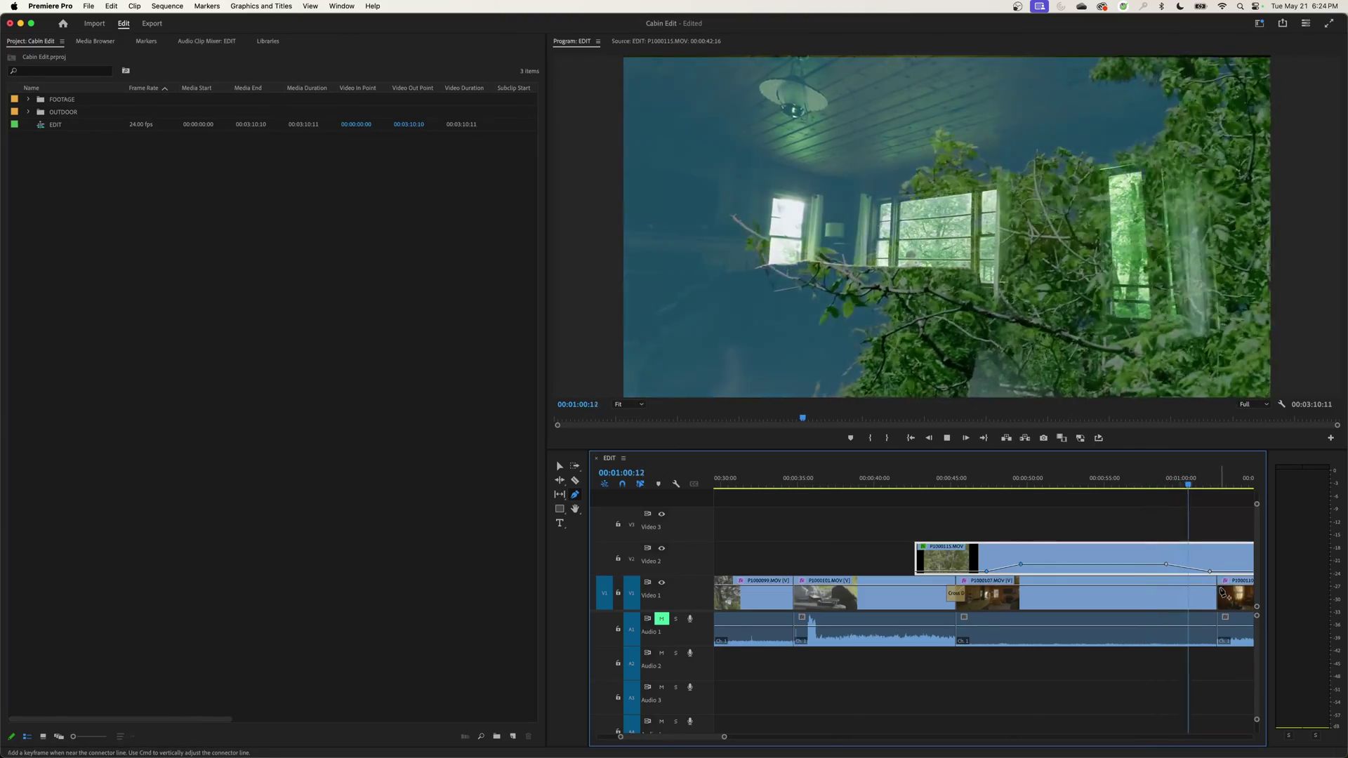
- Nudge the V2 opacity keyframes earlier and later to retime the fade, then park the playhead at 00:00:46:00
{"action": "key", "text": "space"}
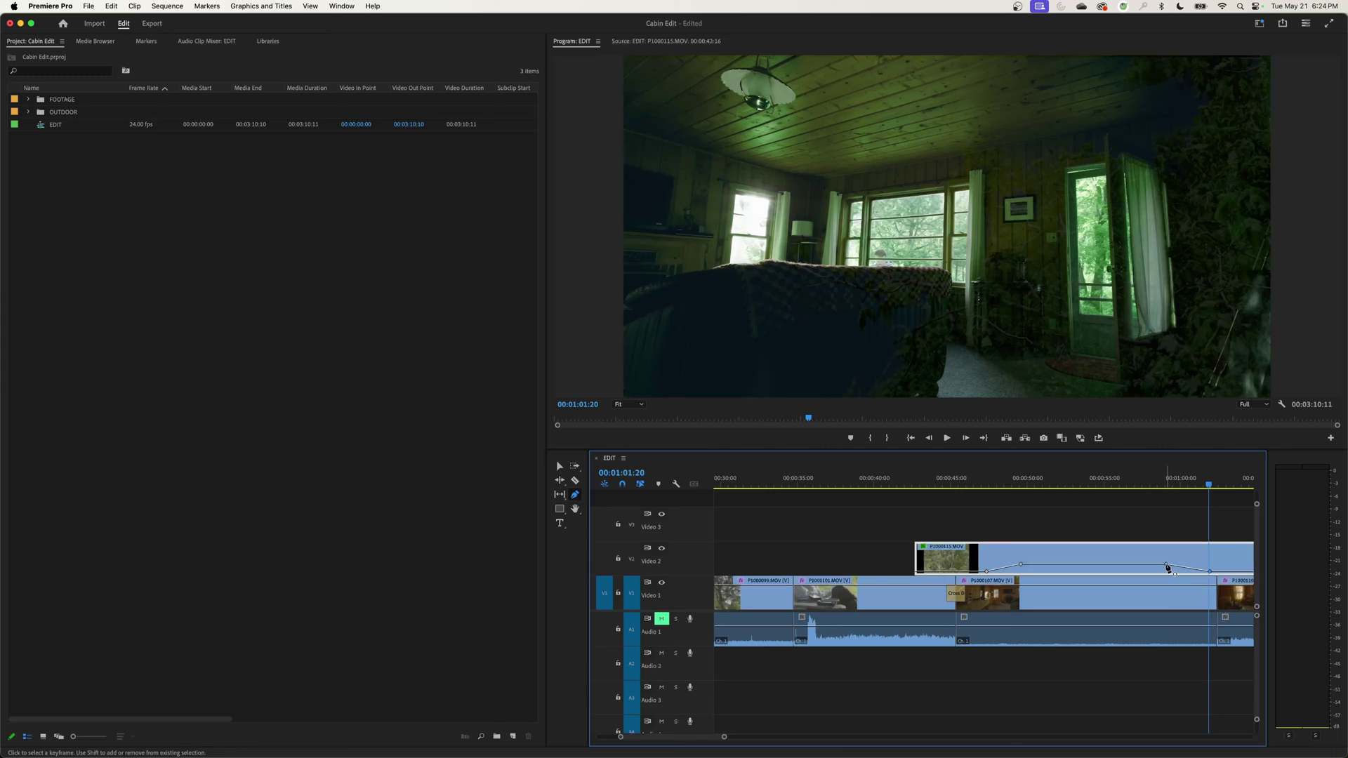
{"action": "left_click_drag", "start_coordinate": [1165, 564], "coordinate": [1128, 565]}
{"action": "left_click", "coordinate": [1119, 483]}
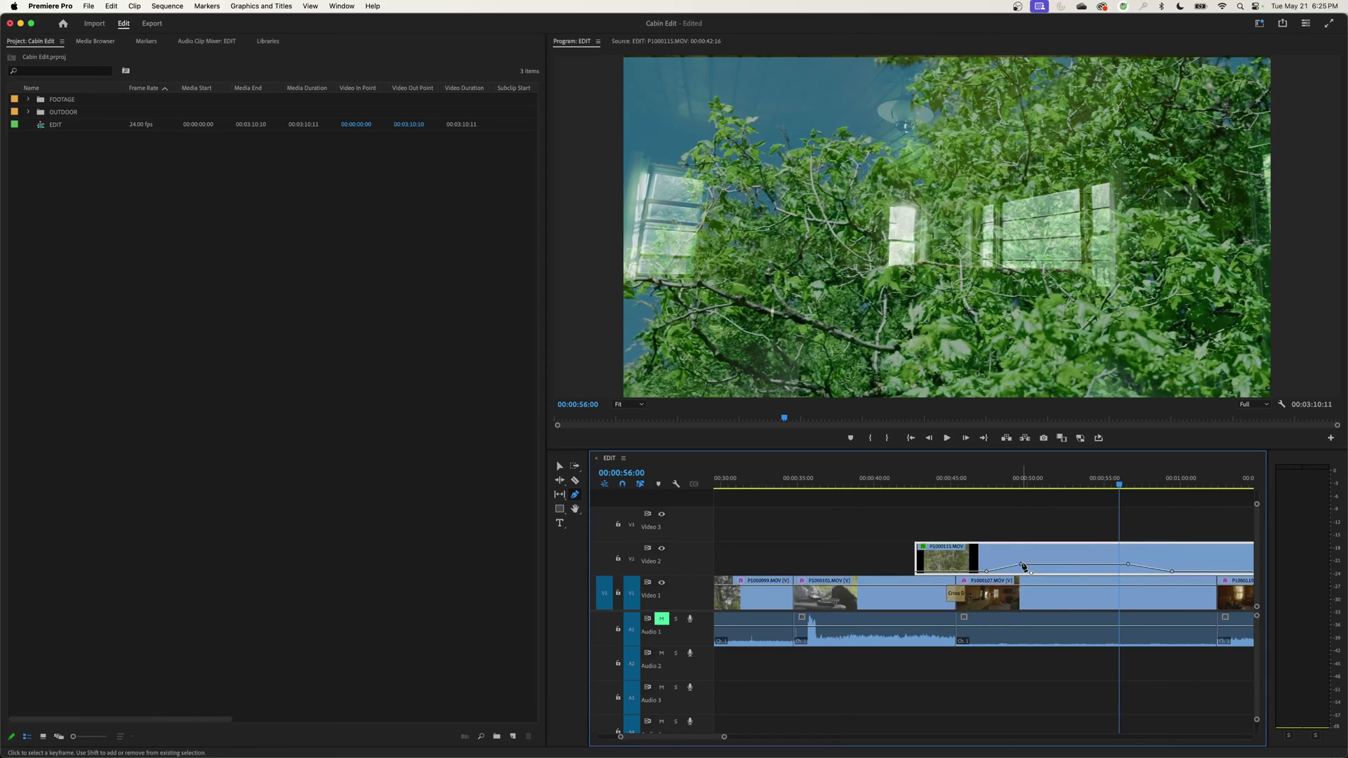
{"action": "left_click_drag", "start_coordinate": [1022, 568], "coordinate": [1026, 567]}
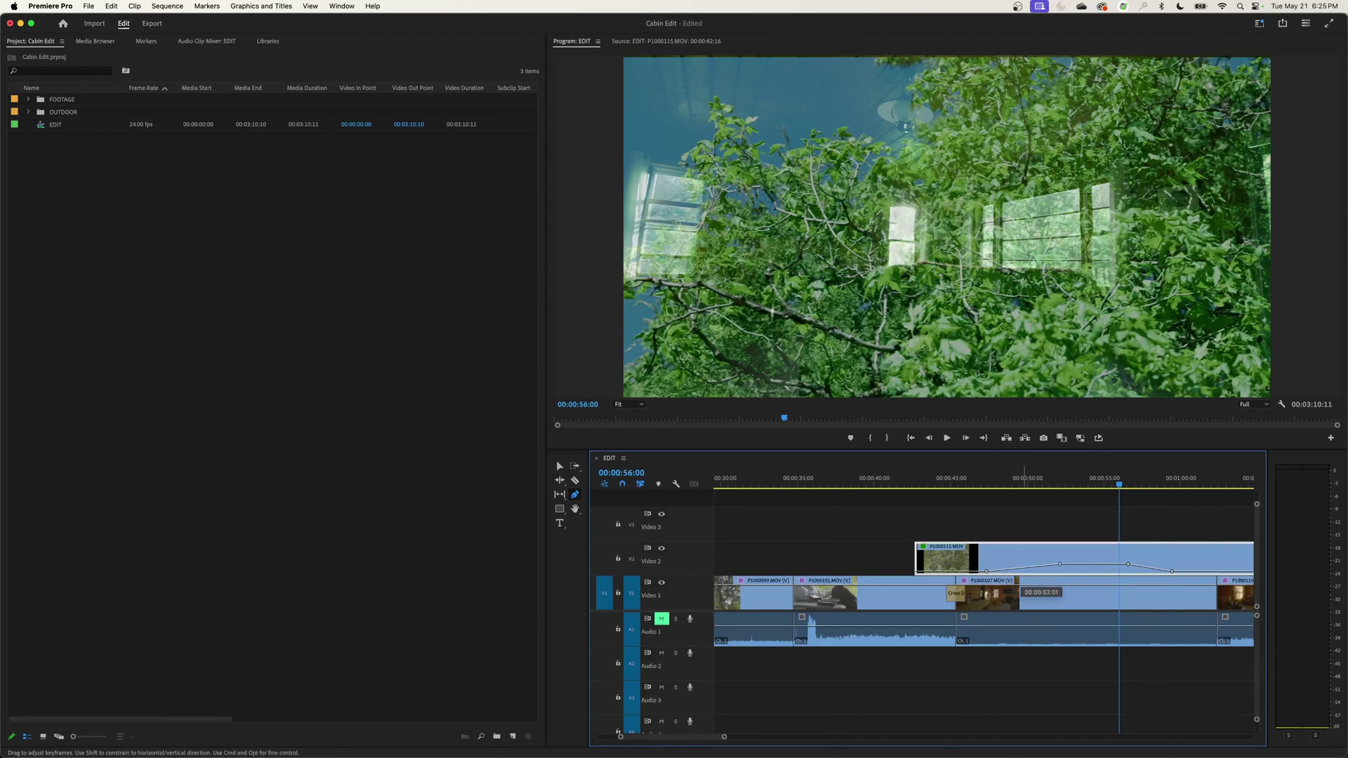
{"action": "left_click_drag", "start_coordinate": [1060, 564], "coordinate": [1064, 564]}
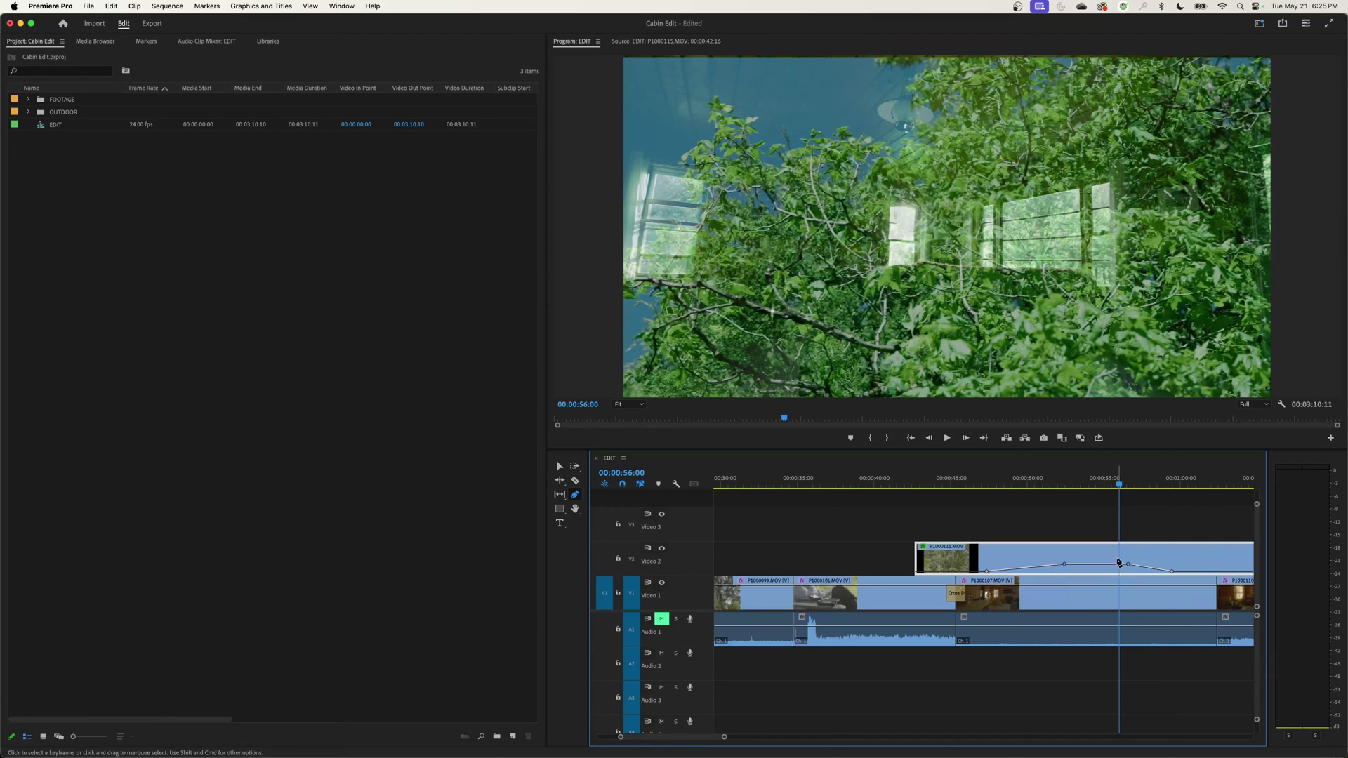
{"action": "left_click_drag", "start_coordinate": [1128, 564], "coordinate": [1127, 564]}
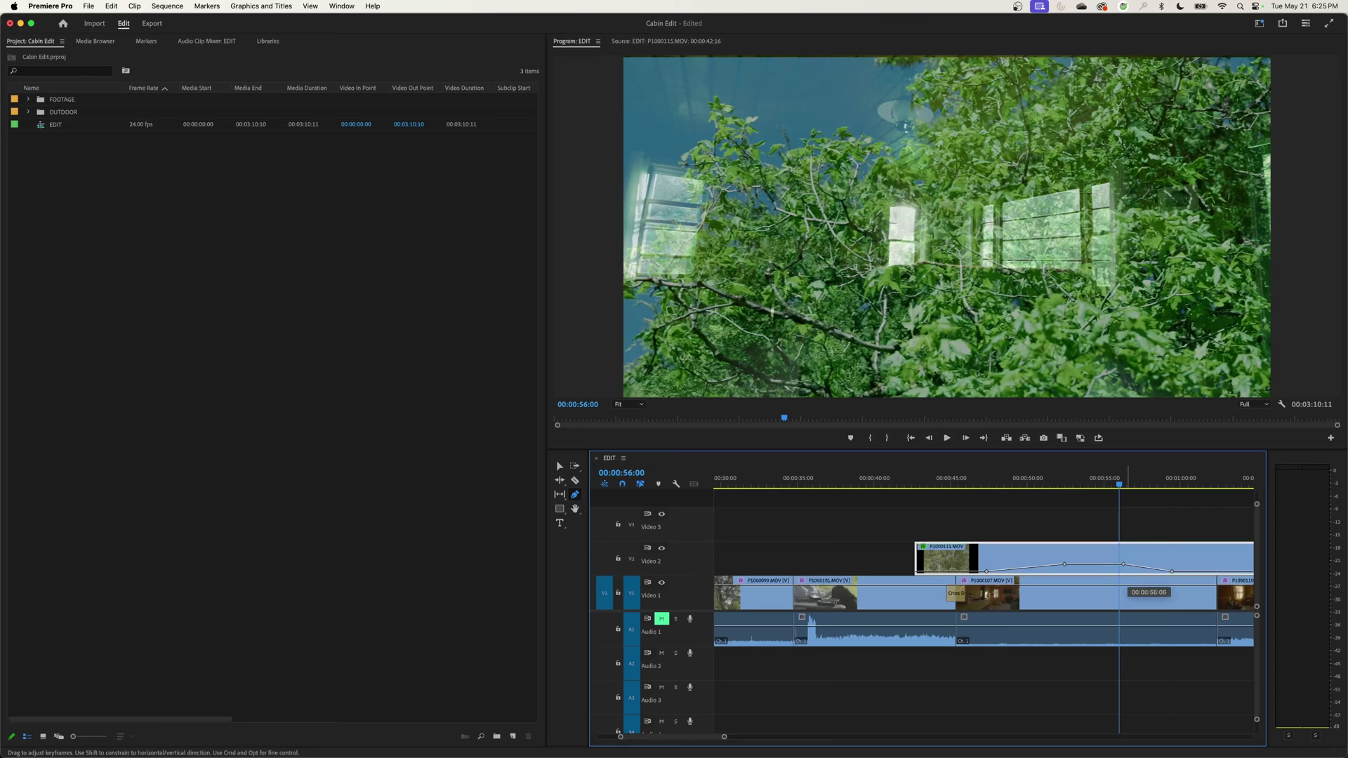
{"action": "left_click_drag", "start_coordinate": [1104, 564], "coordinate": [1103, 565]}
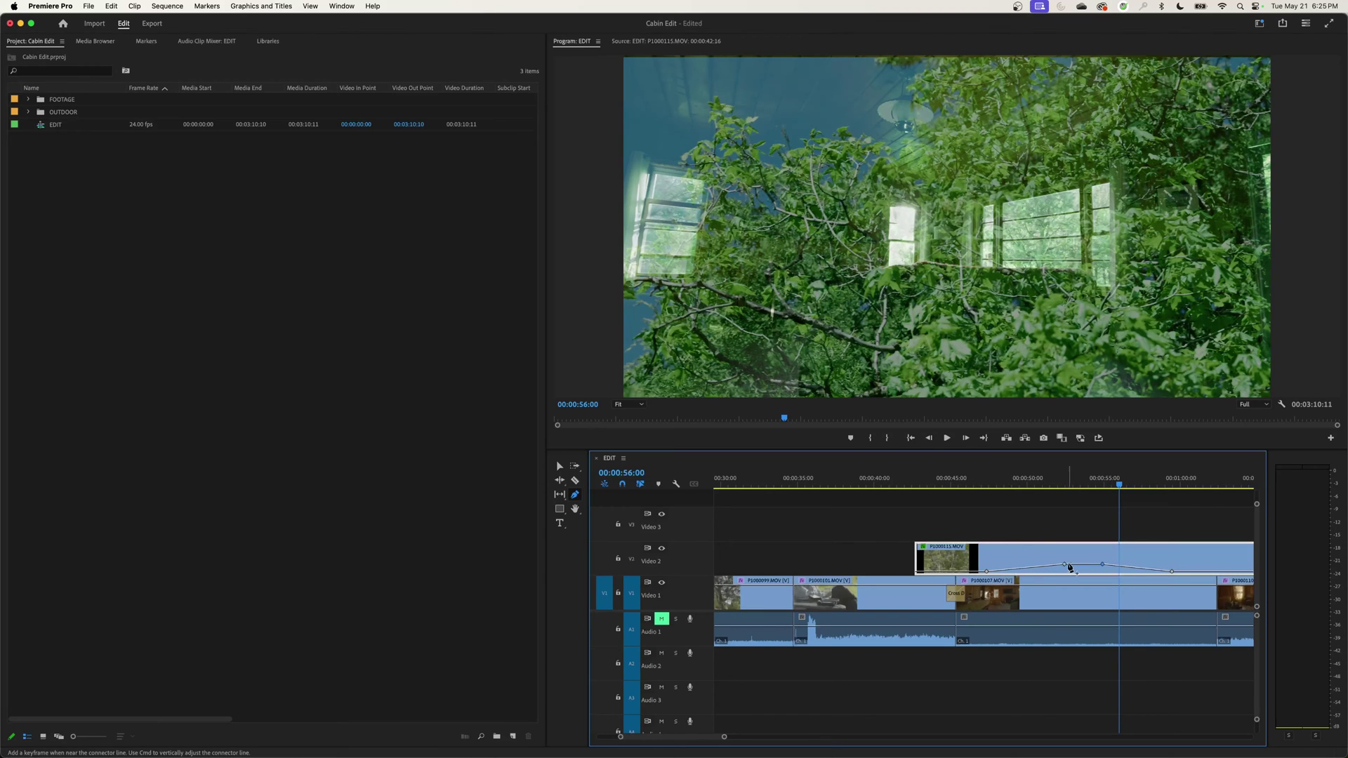
{"action": "left_click", "coordinate": [966, 483]}
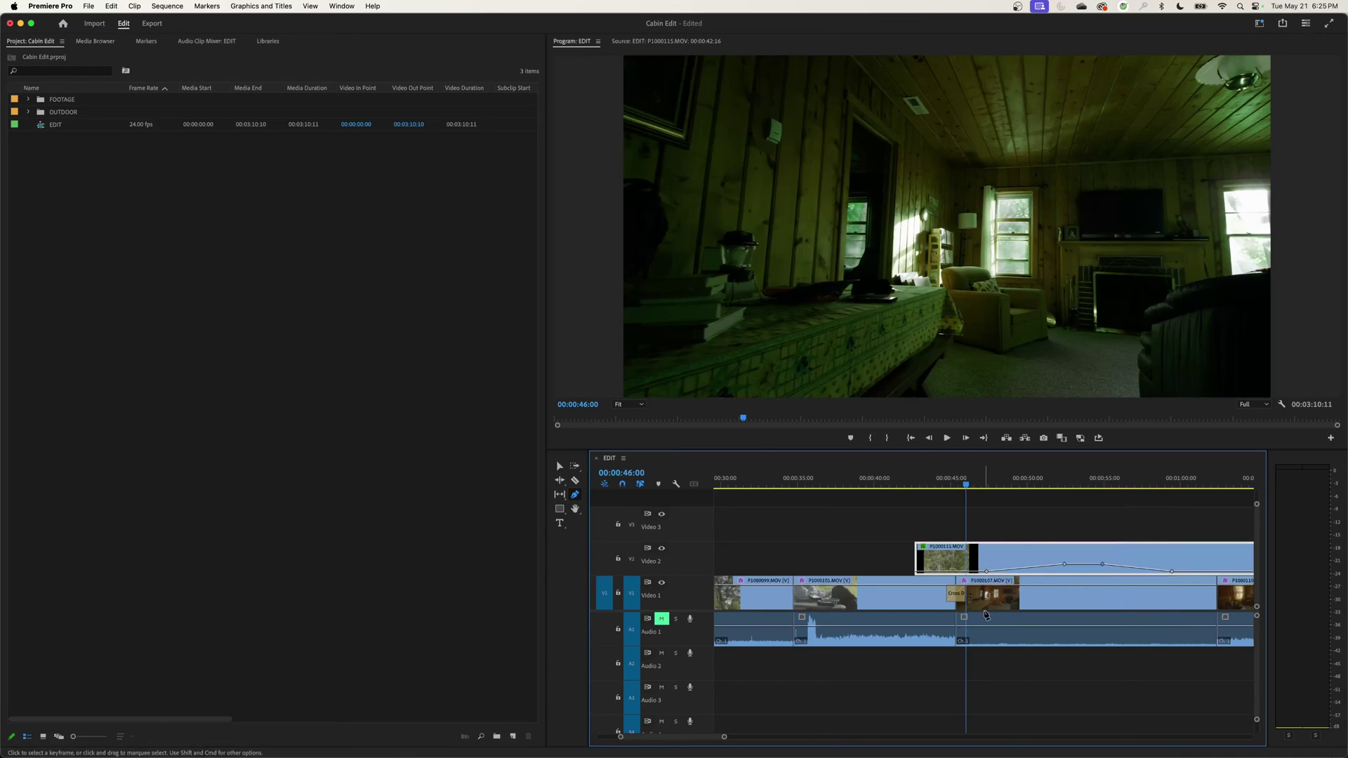
- Play the overlay fade from 00:00:46:00 until the trees have faded away, then stop
{"action": "key", "text": "space"}
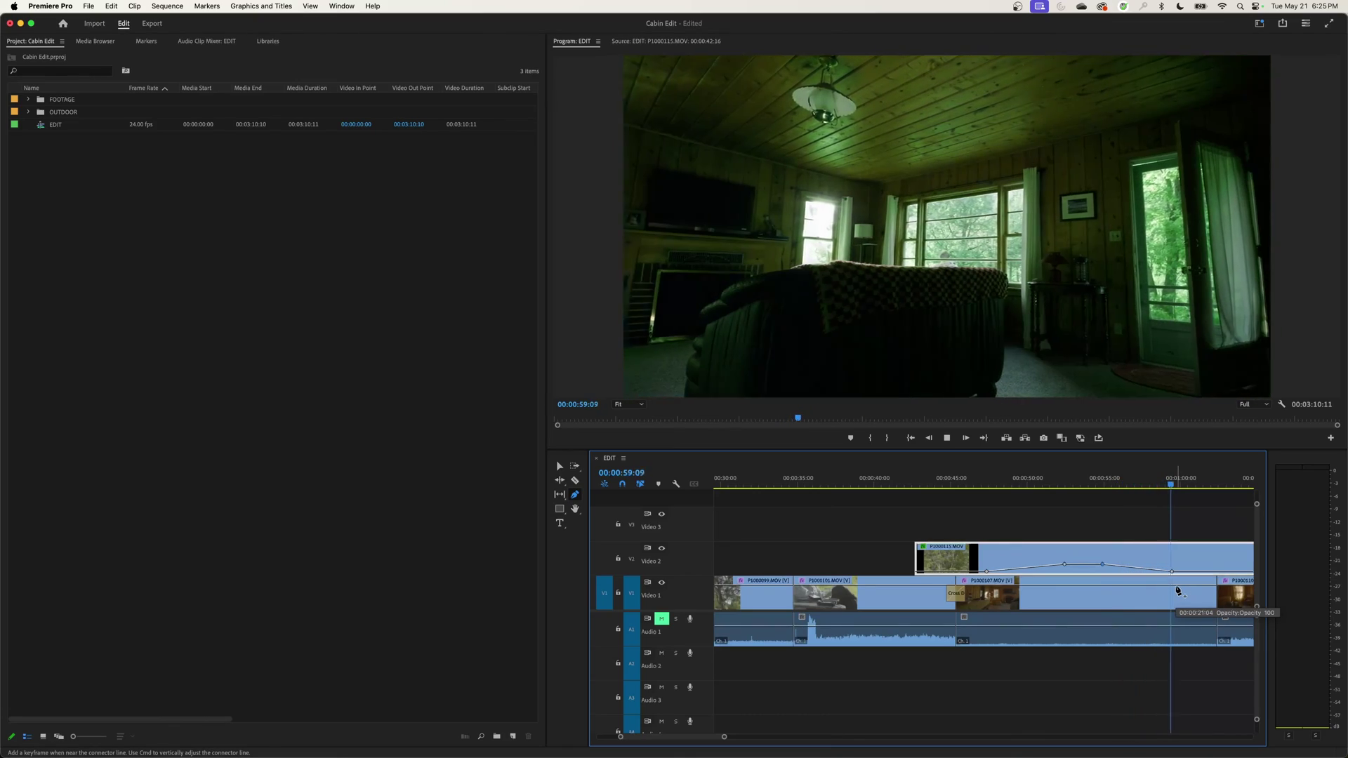
{"action": "key", "text": "space"}
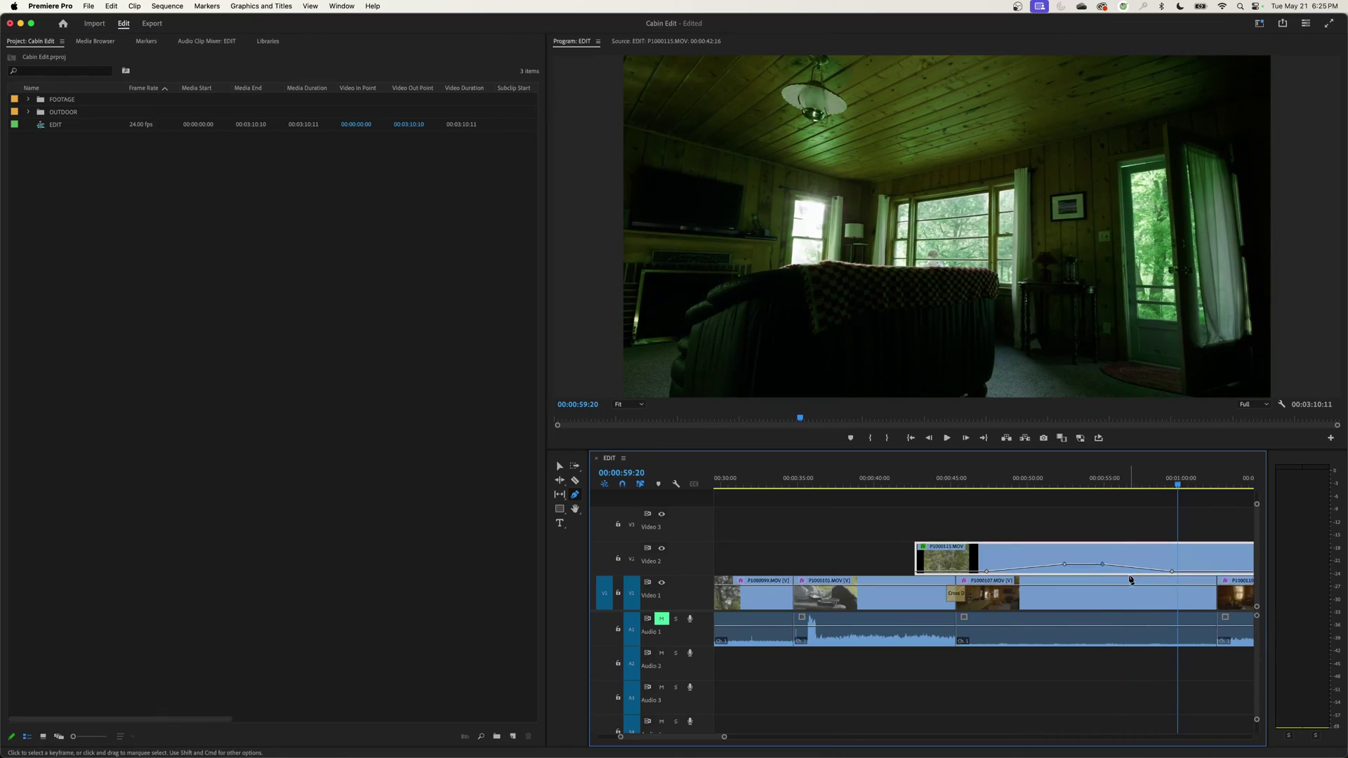
{"action": "key", "text": "minus"}
- Zoom out, set the playhead to 00:01:05:10, zoom in on P1000110, and listen to its dialogue
{"action": "key", "text": "v"}
{"action": "key", "text": "Delete"}
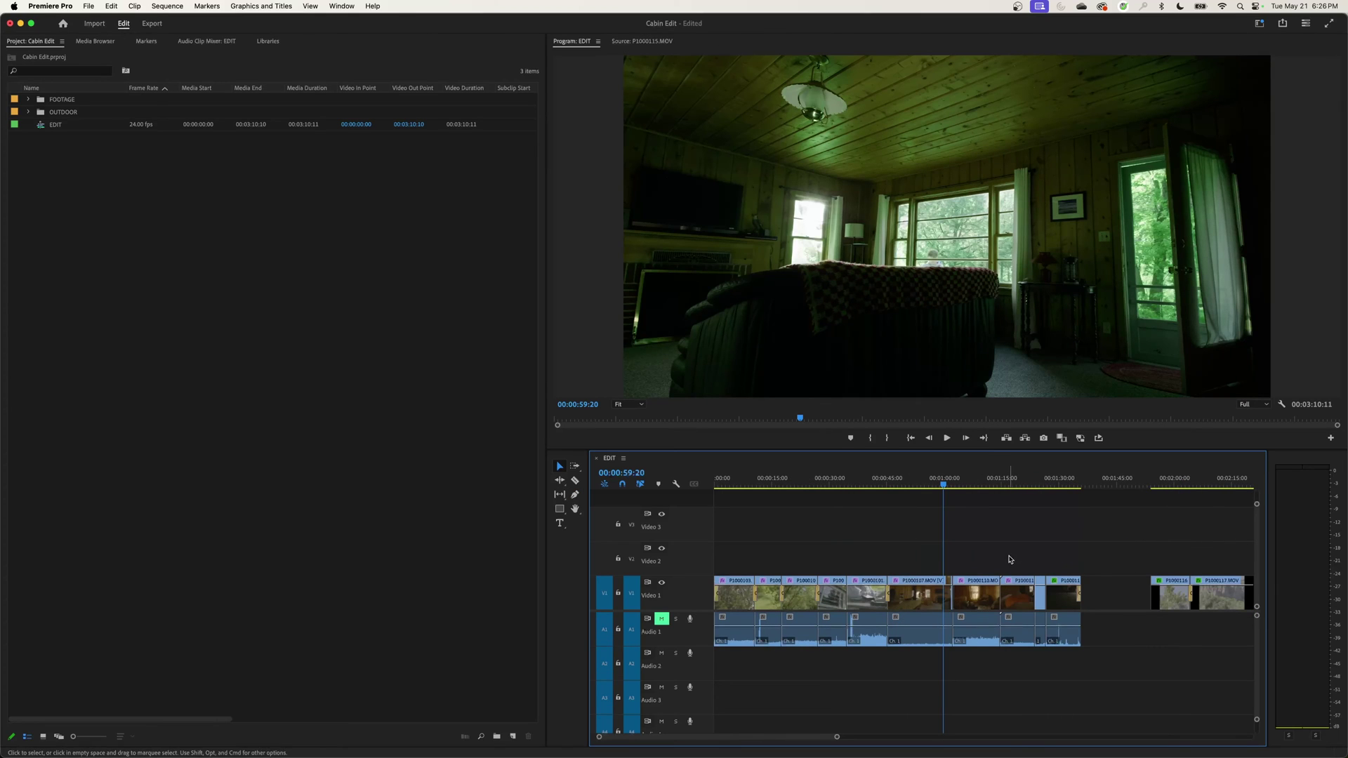
{"action": "left_click", "coordinate": [965, 483]}
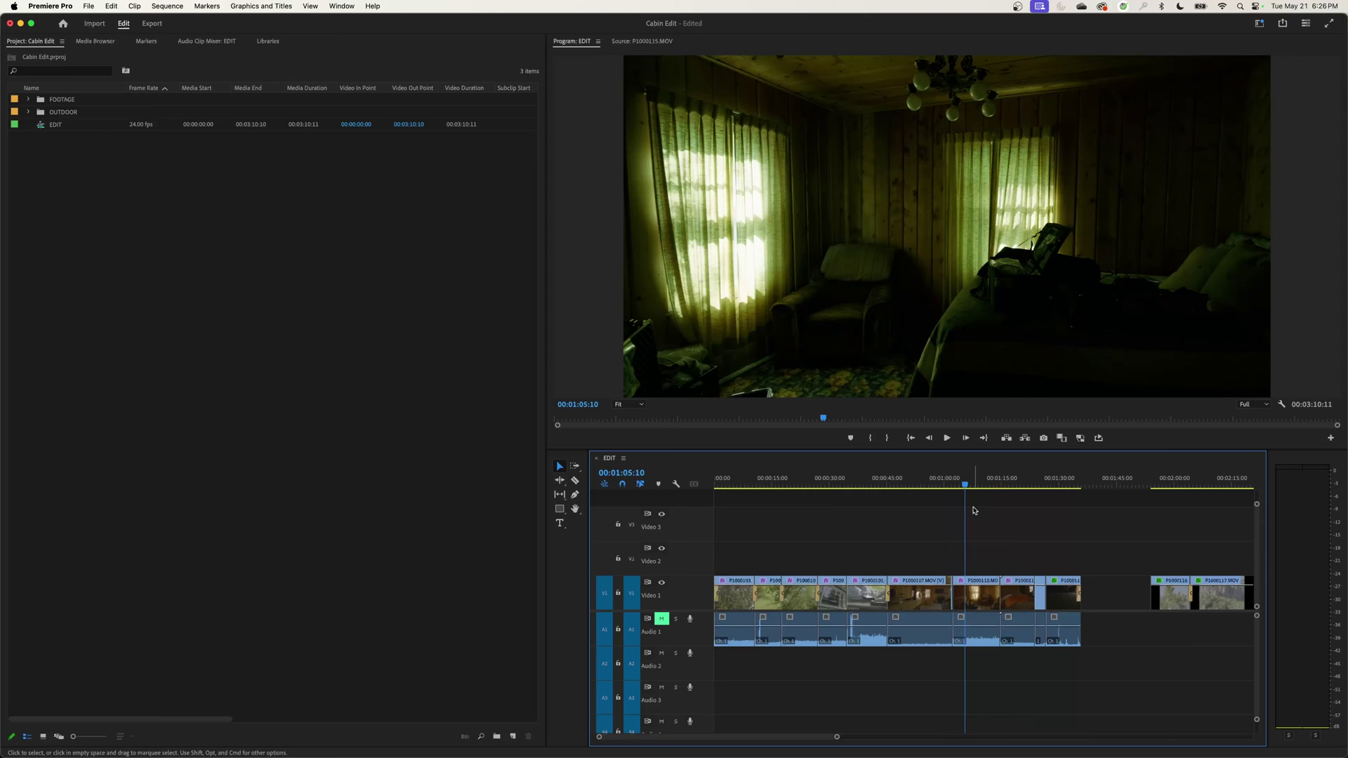
{"action": "key", "text": "super+a"}
{"action": "key", "text": "equal"}
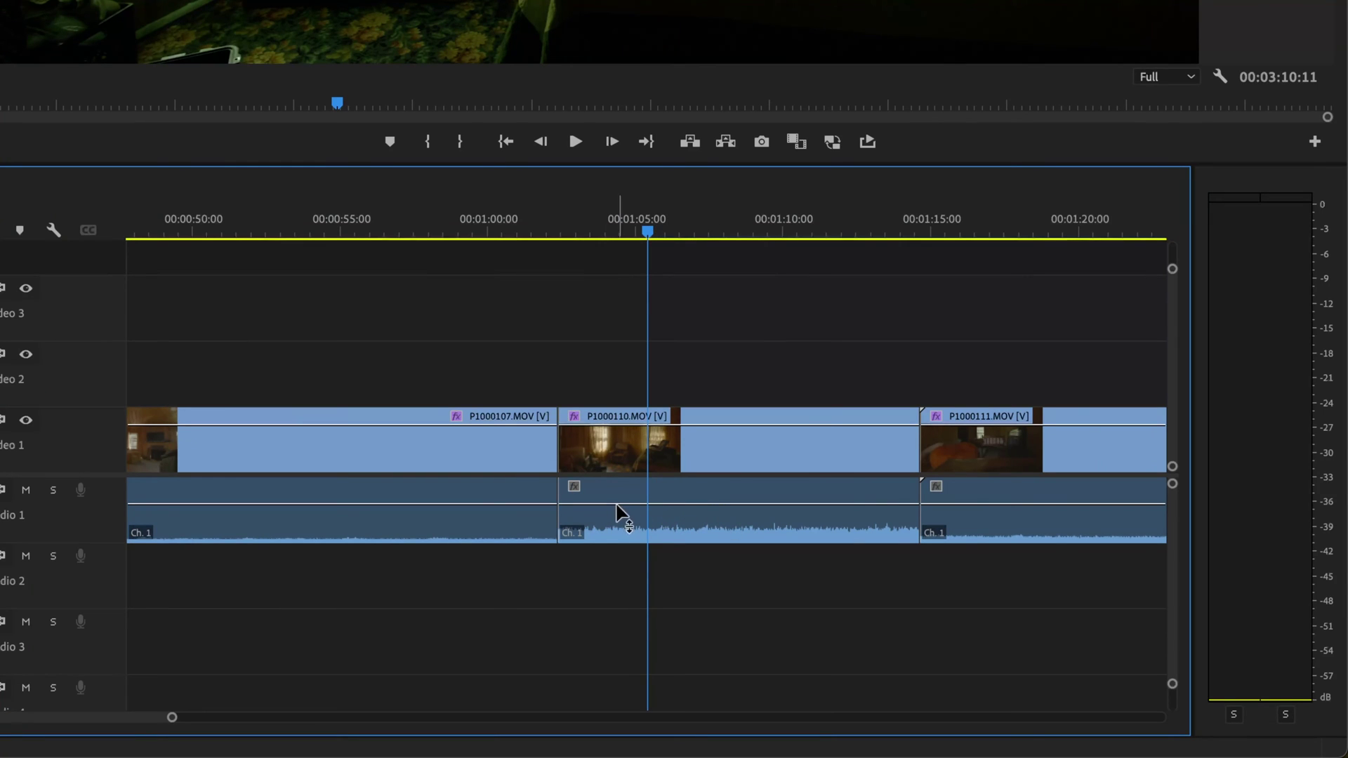
{"action": "key", "text": "space"}
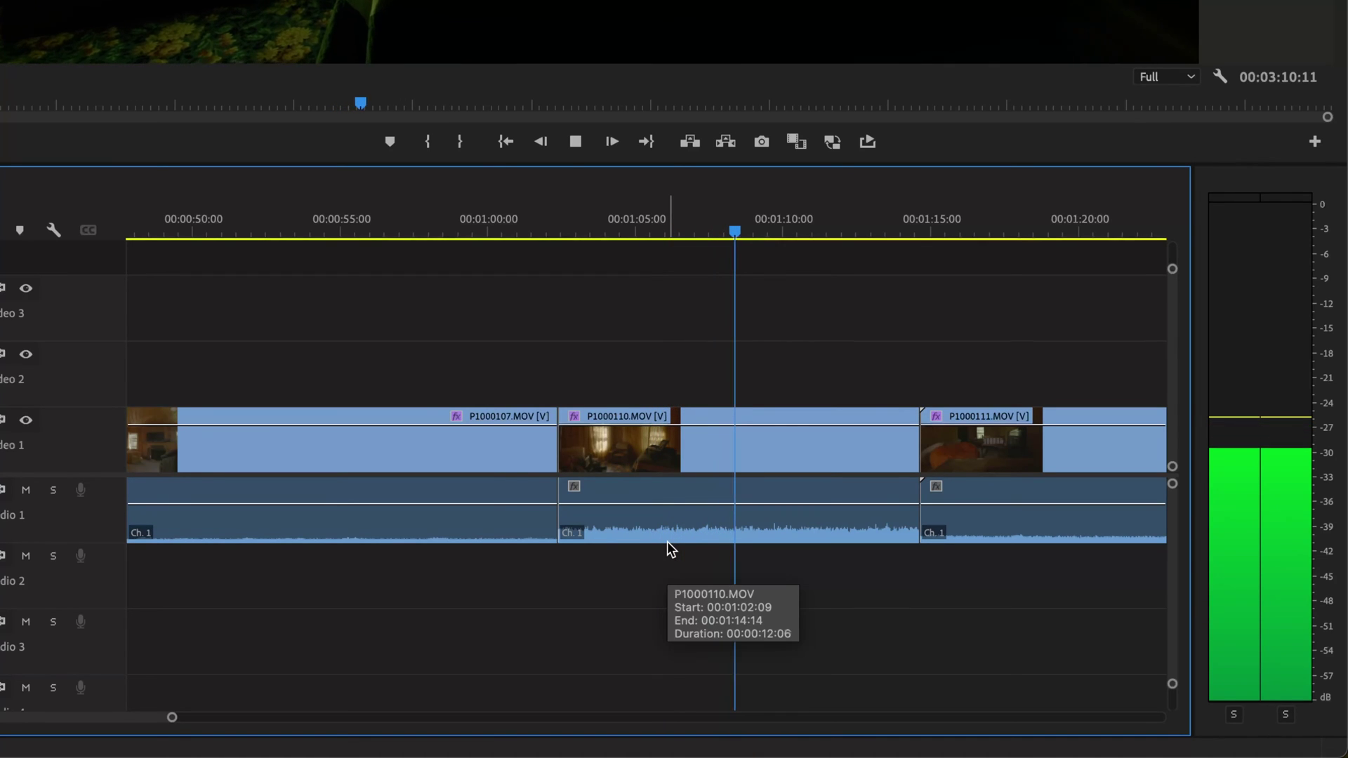
{"action": "key", "text": "space"}
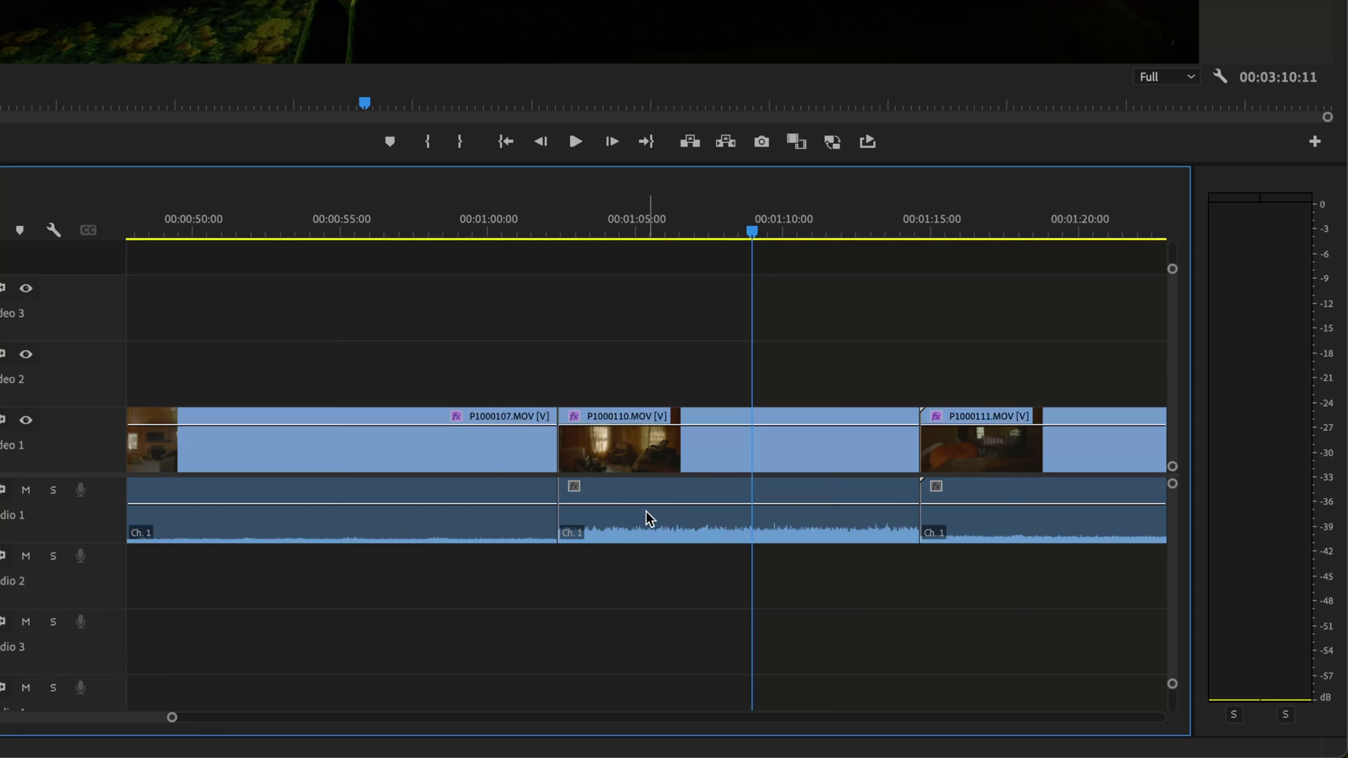
{"action": "key", "text": "p"}
- Fade the P1000110 audio in from silence with a volume keyframe, then play it back
{"action": "left_click", "coordinate": [656, 504]}
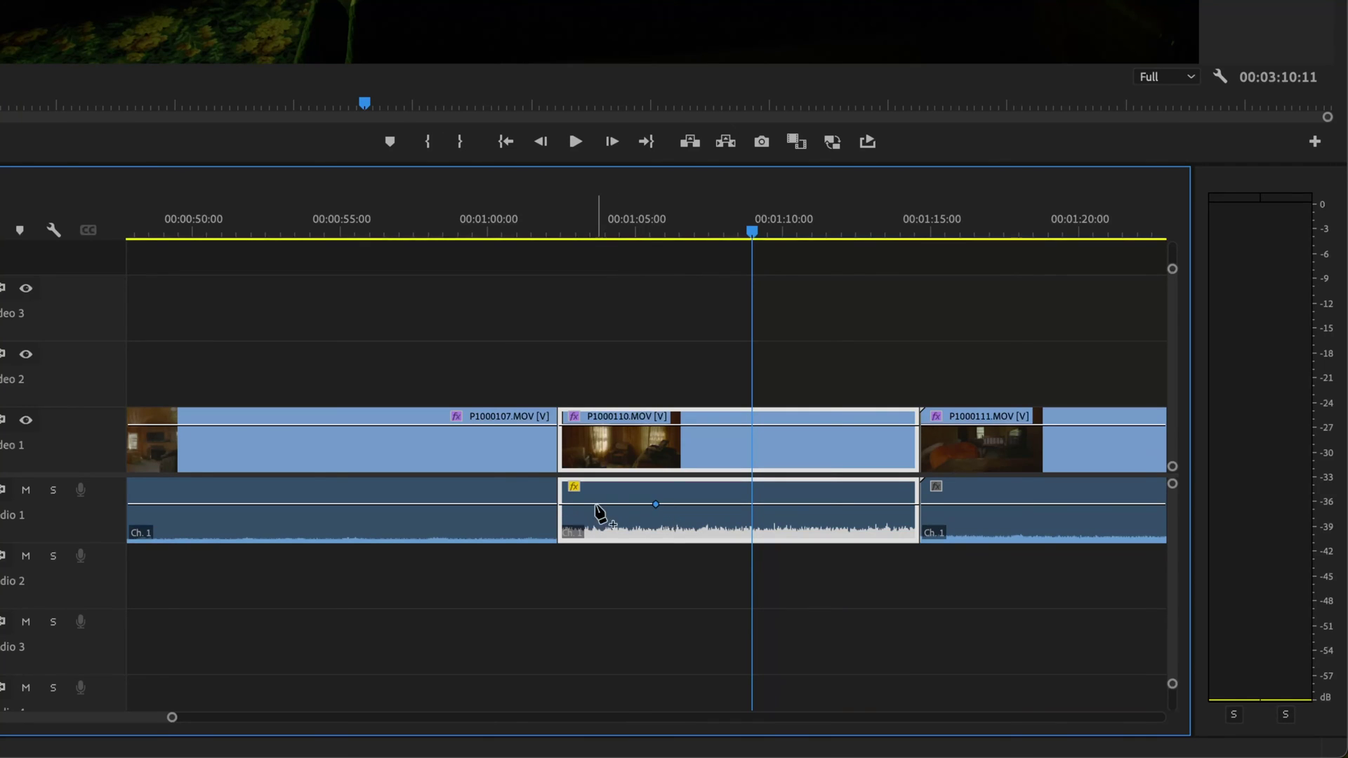
{"action": "left_click_drag", "start_coordinate": [561, 504], "coordinate": [569, 534]}
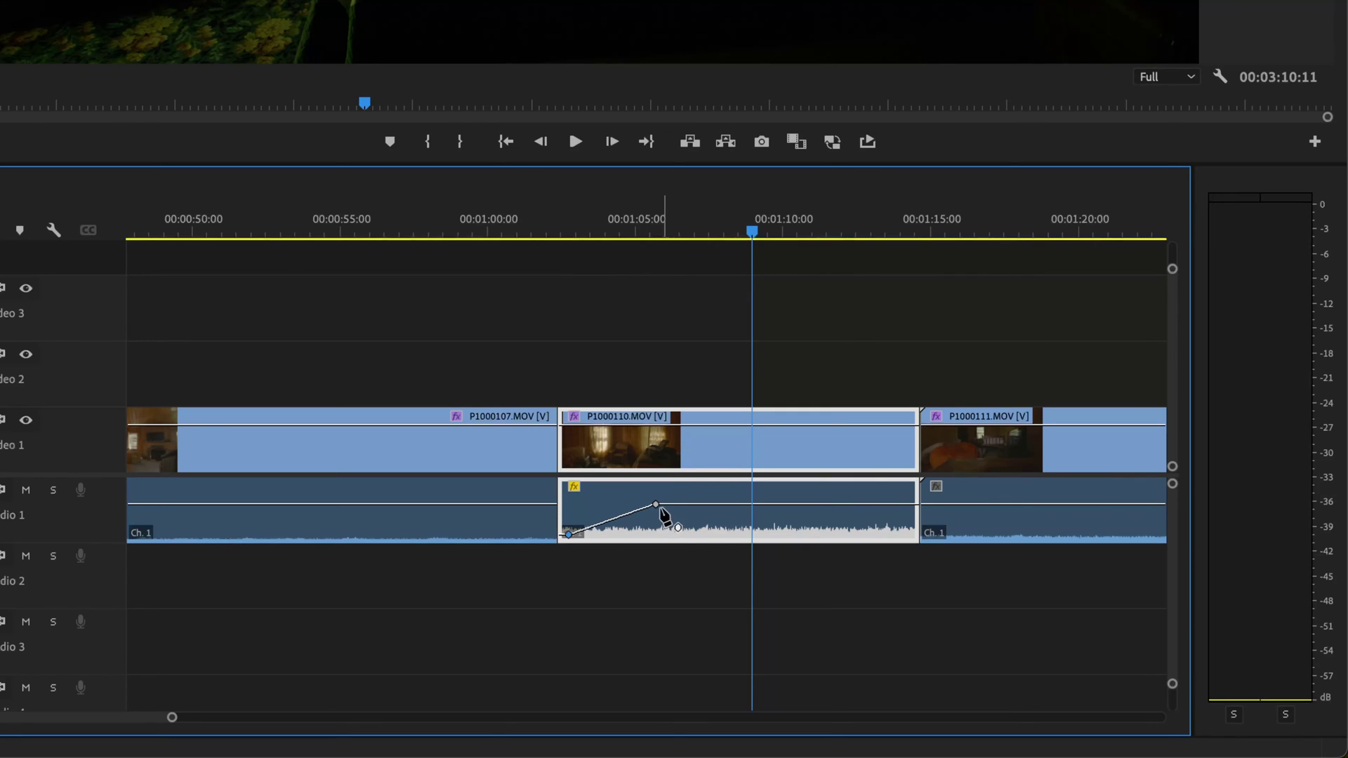
{"action": "left_click", "coordinate": [562, 231]}
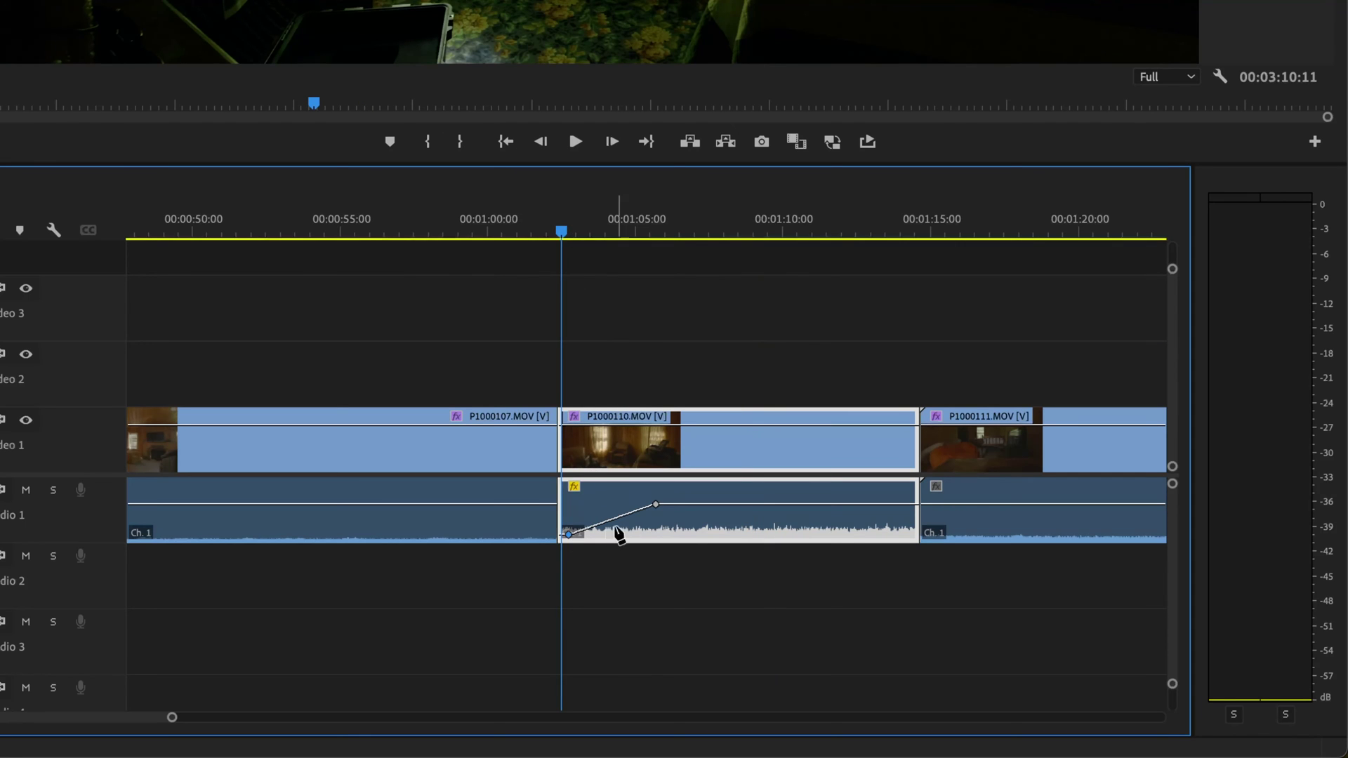
{"action": "key", "text": "space"}
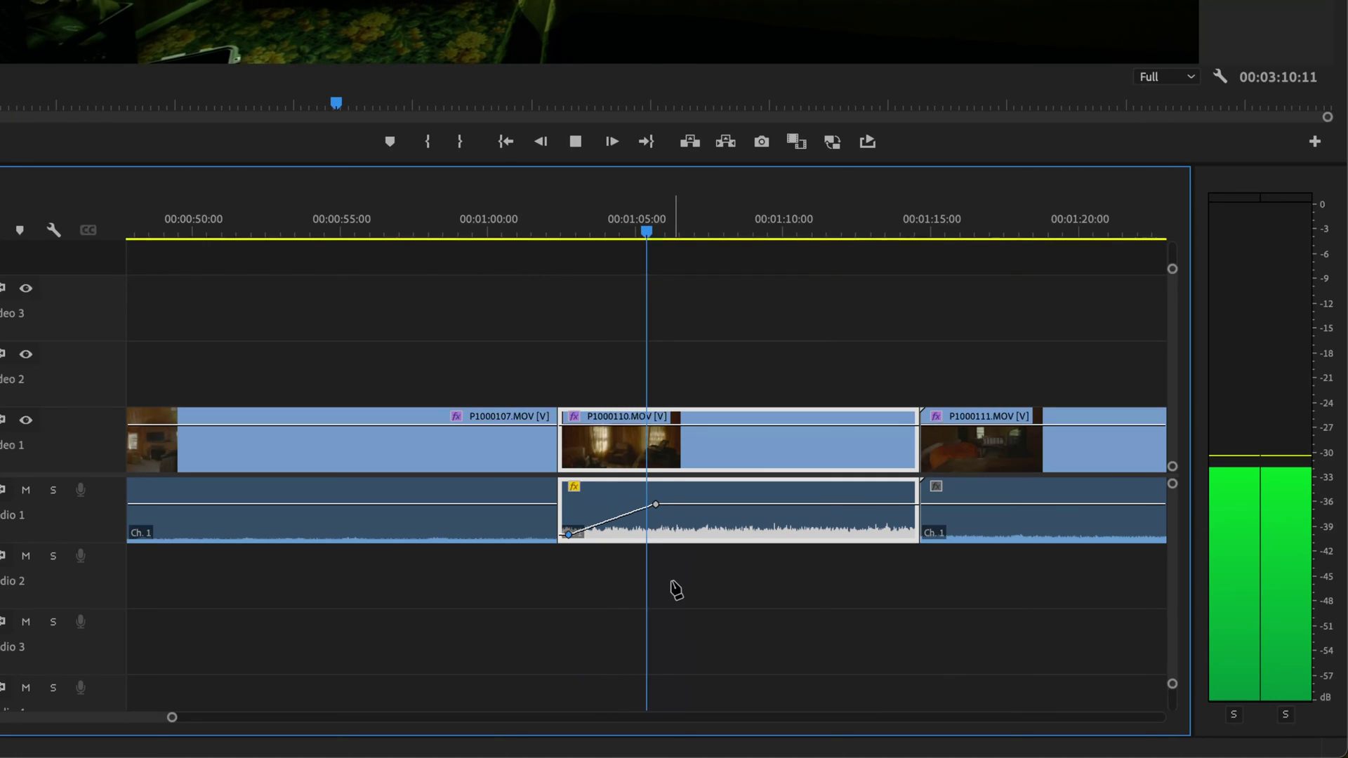
{"action": "key", "text": "space"}
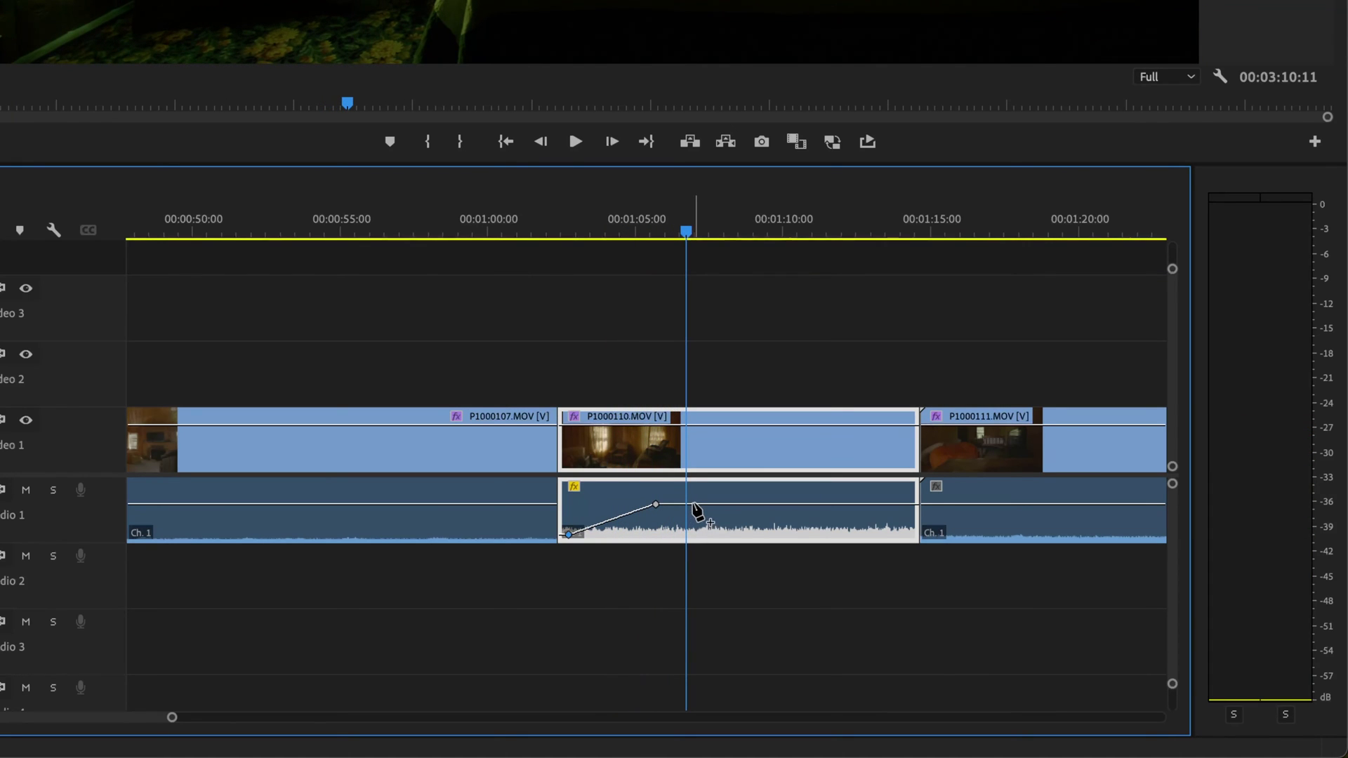
- Raise the P1000110 volume mid-clip, then dip it to -6.2 dB with another keyframe
{"action": "left_click", "coordinate": [693, 504]}
{"action": "left_click_drag", "start_coordinate": [732, 504], "coordinate": [733, 486]}
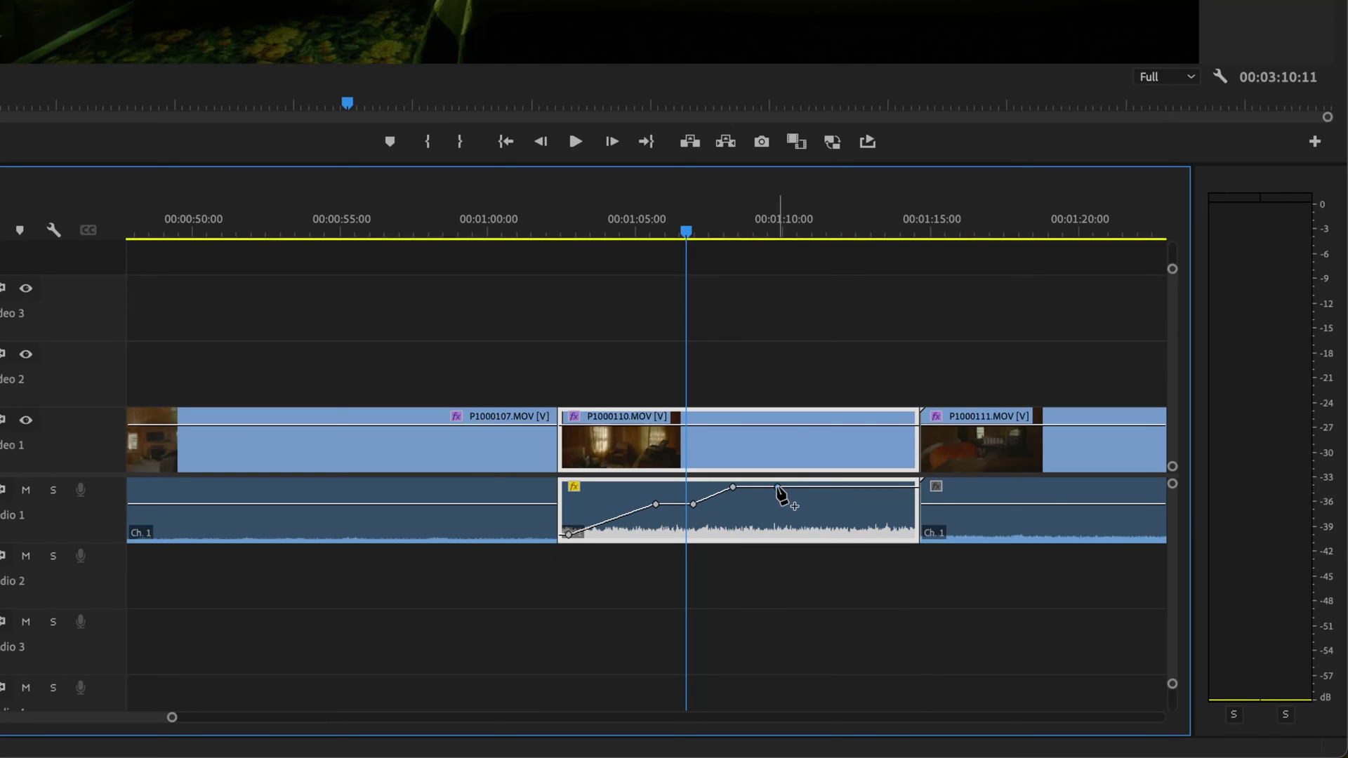
{"action": "left_click_drag", "start_coordinate": [820, 487], "coordinate": [820, 523]}
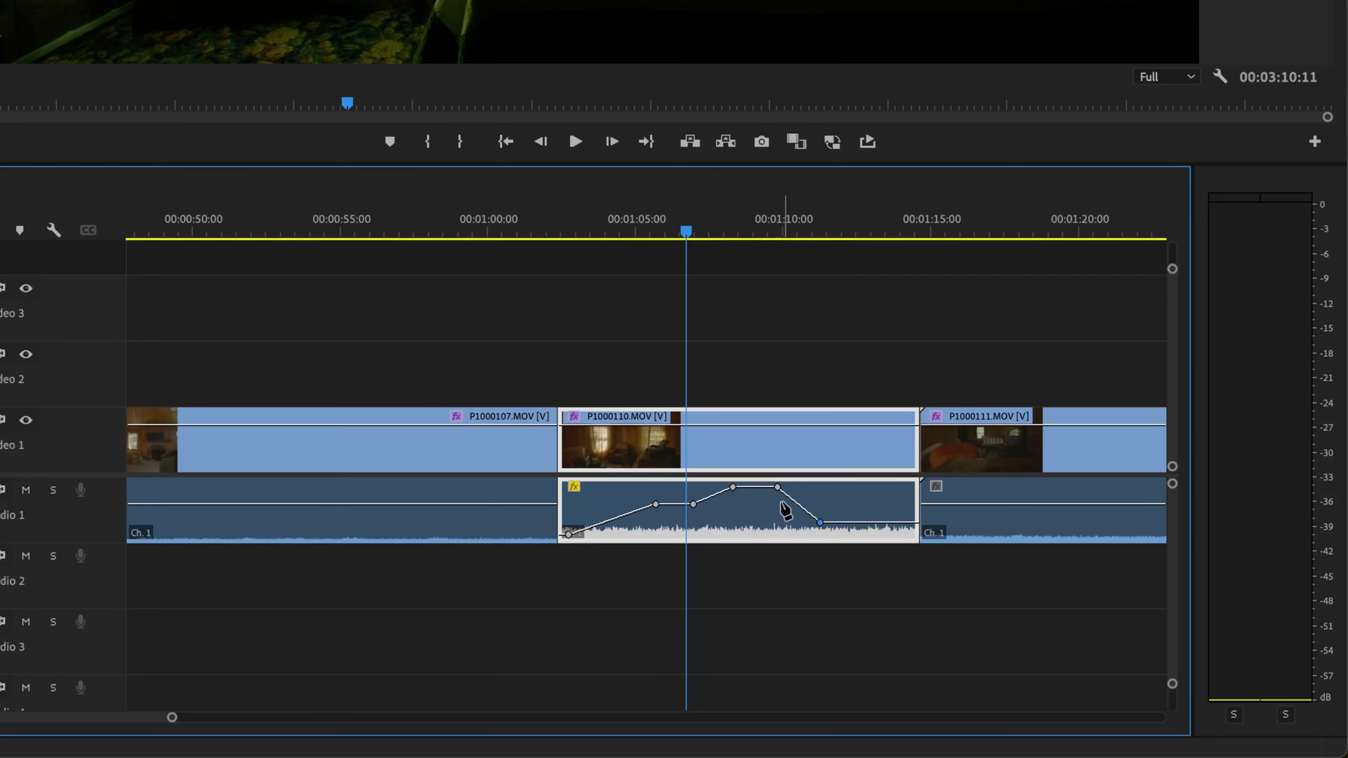
- Play back the P1000110 clip to hear the new volume ramp, then stop
{"action": "key", "text": "space"}
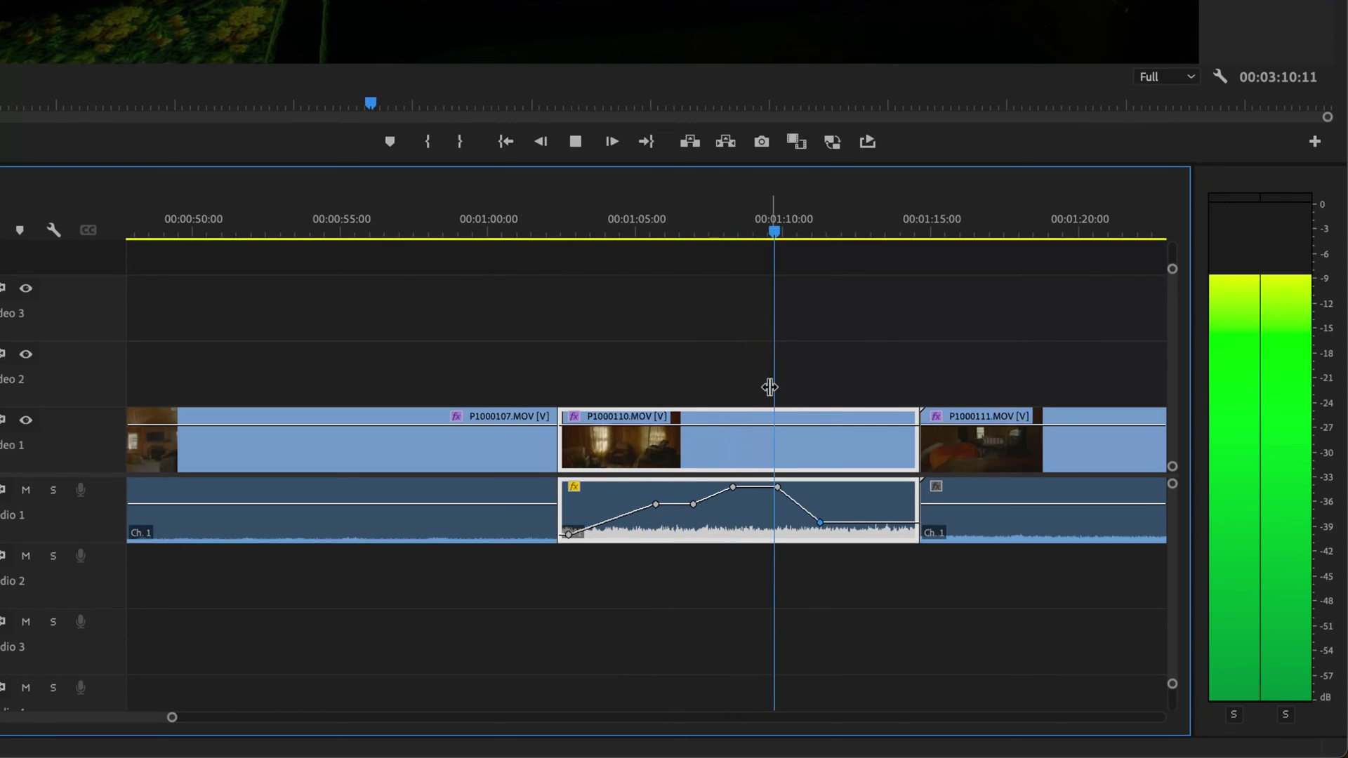
{"action": "key", "text": "space"}
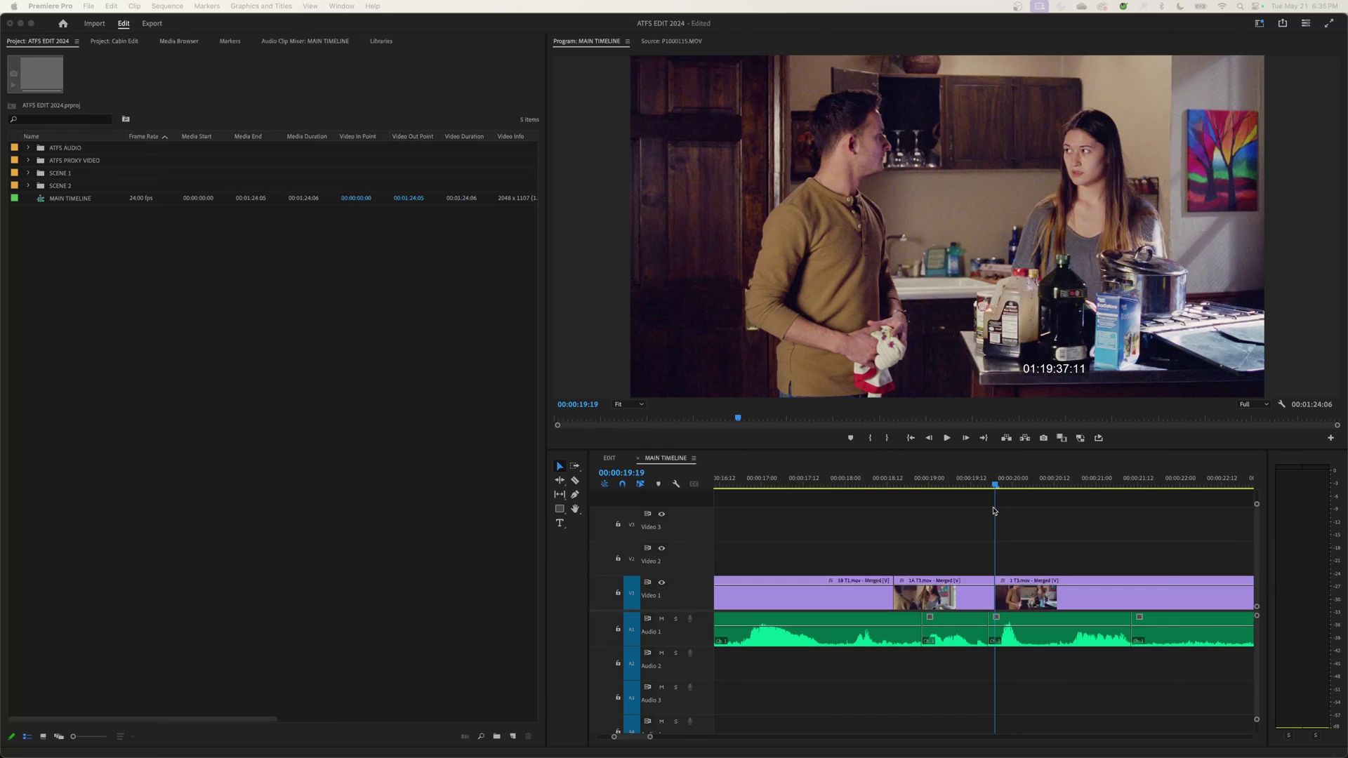
{"action": "left_click", "coordinate": [1000, 542]}
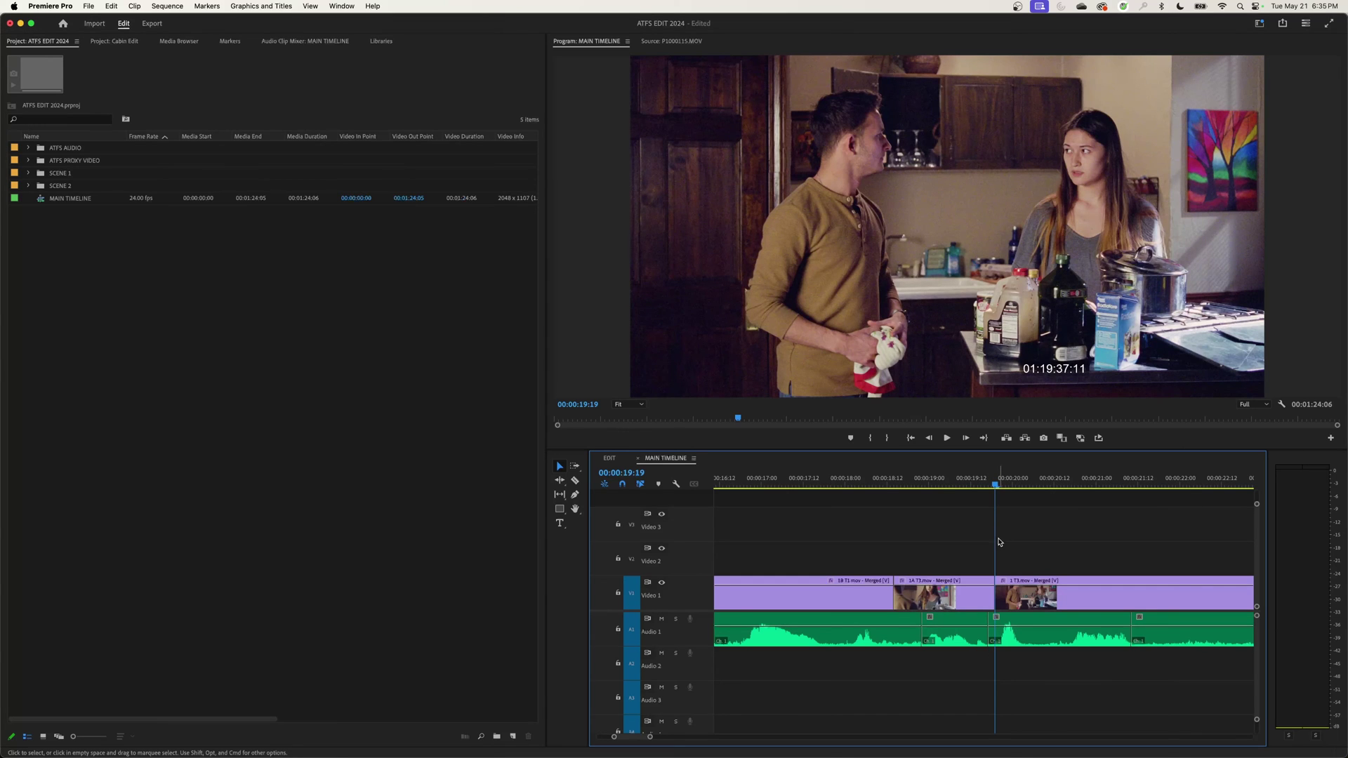
{"action": "key", "text": "space"}
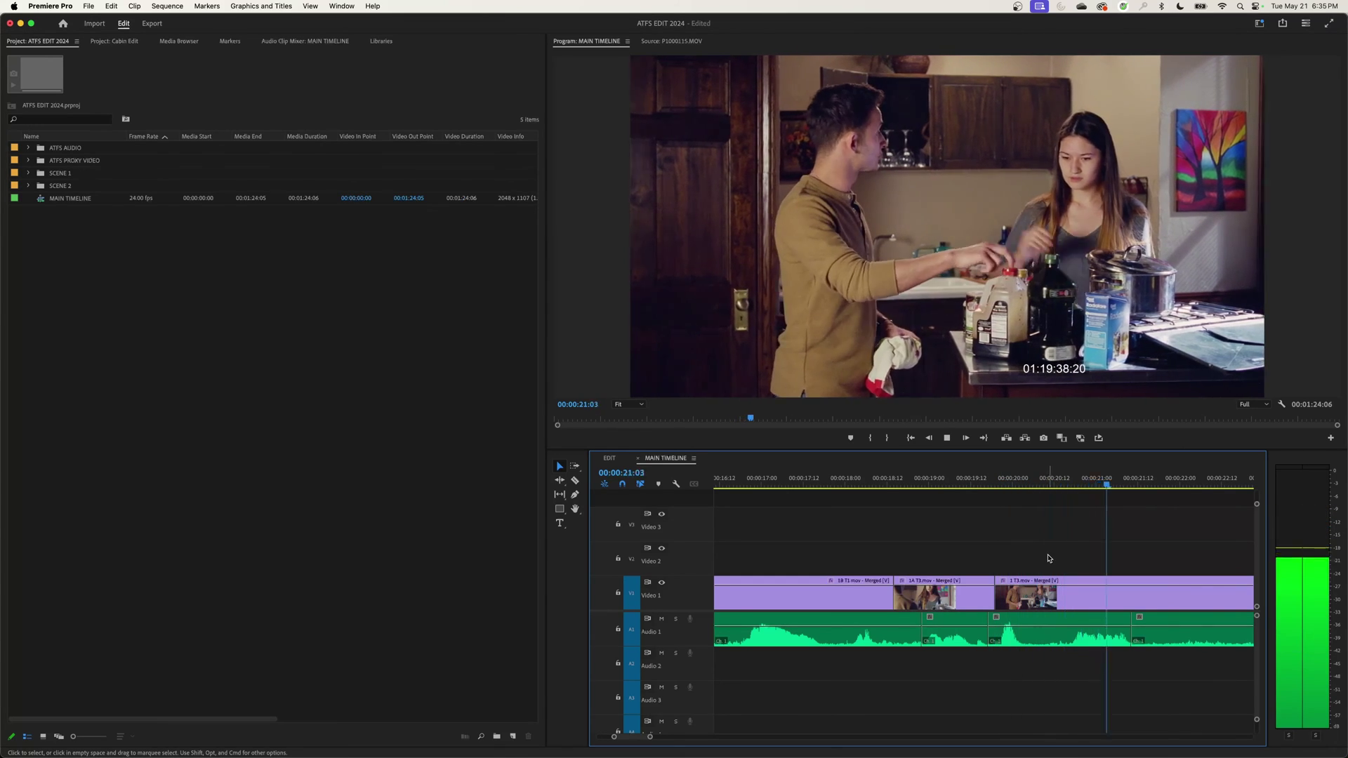
{"action": "key", "text": "space"}
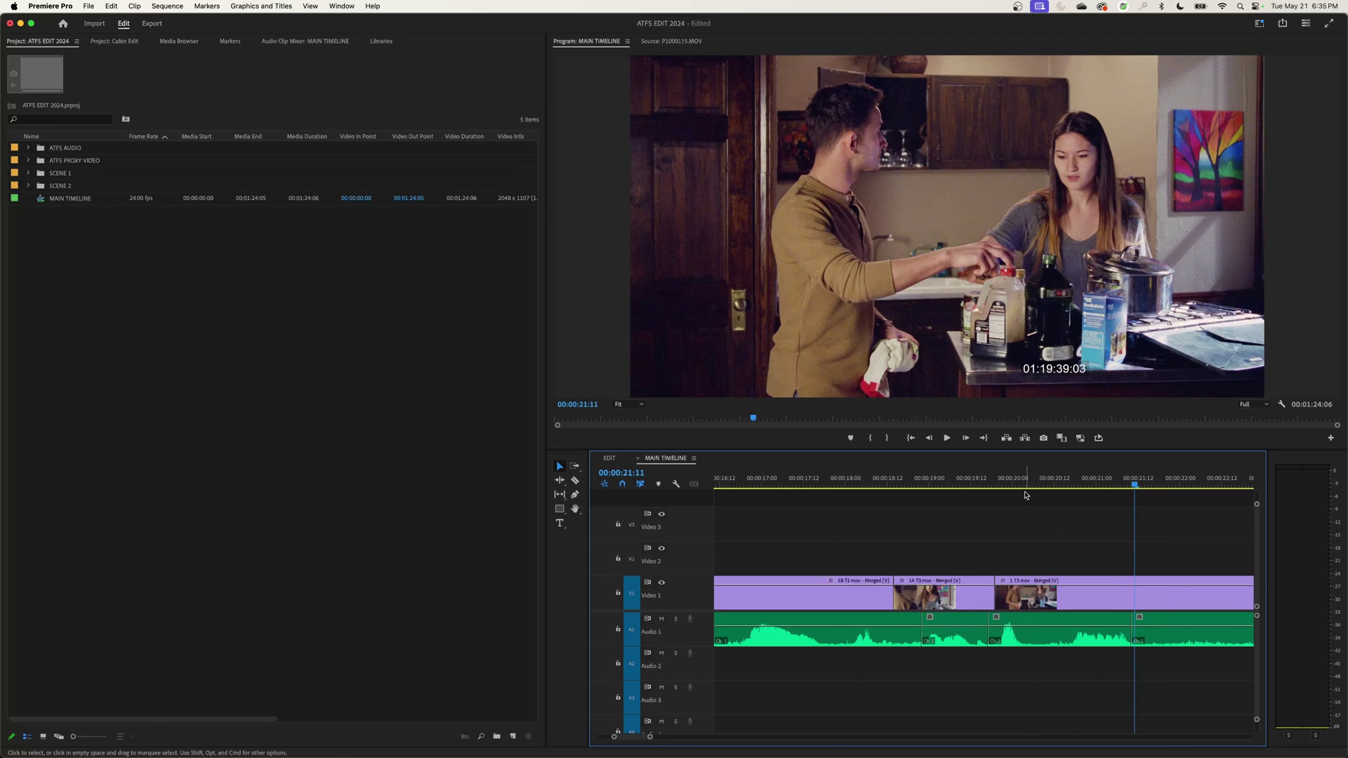
{"action": "left_click", "coordinate": [993, 506]}
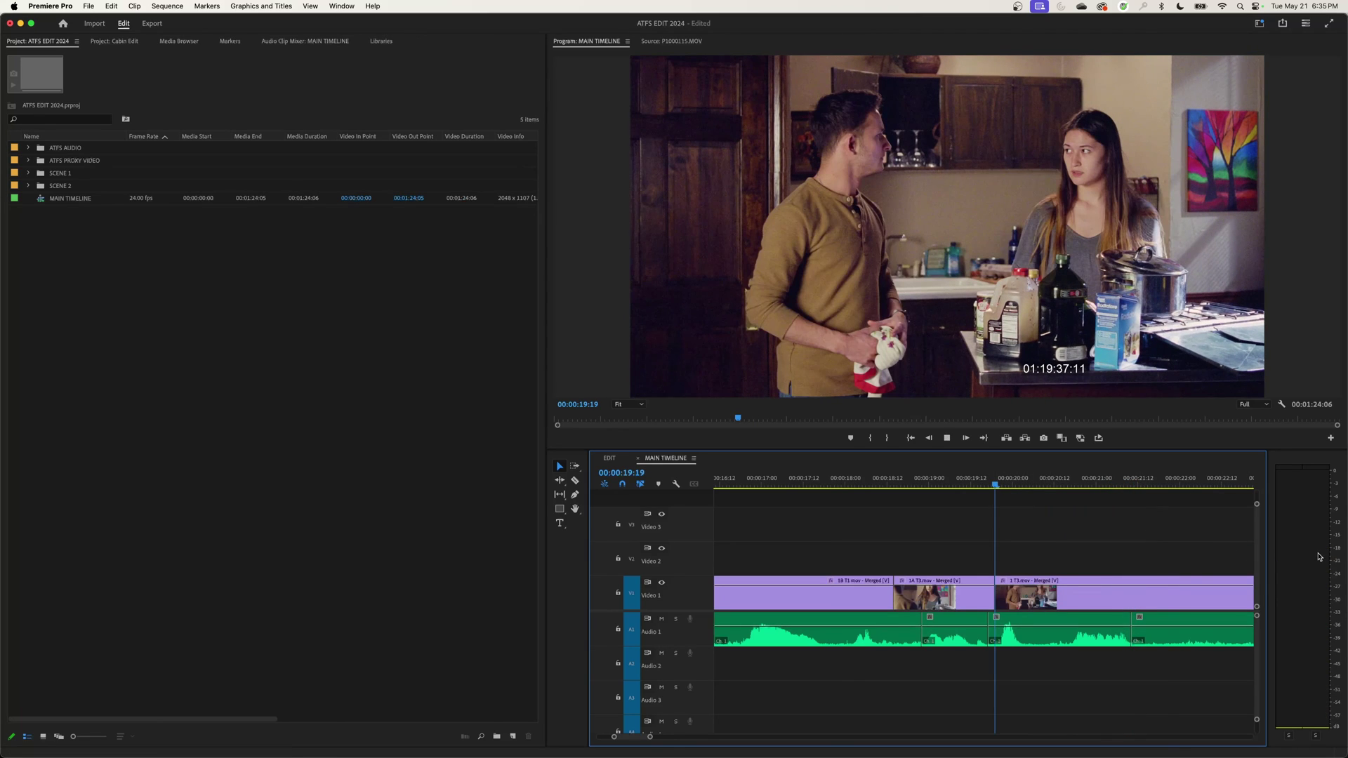
{"action": "key", "text": "space"}
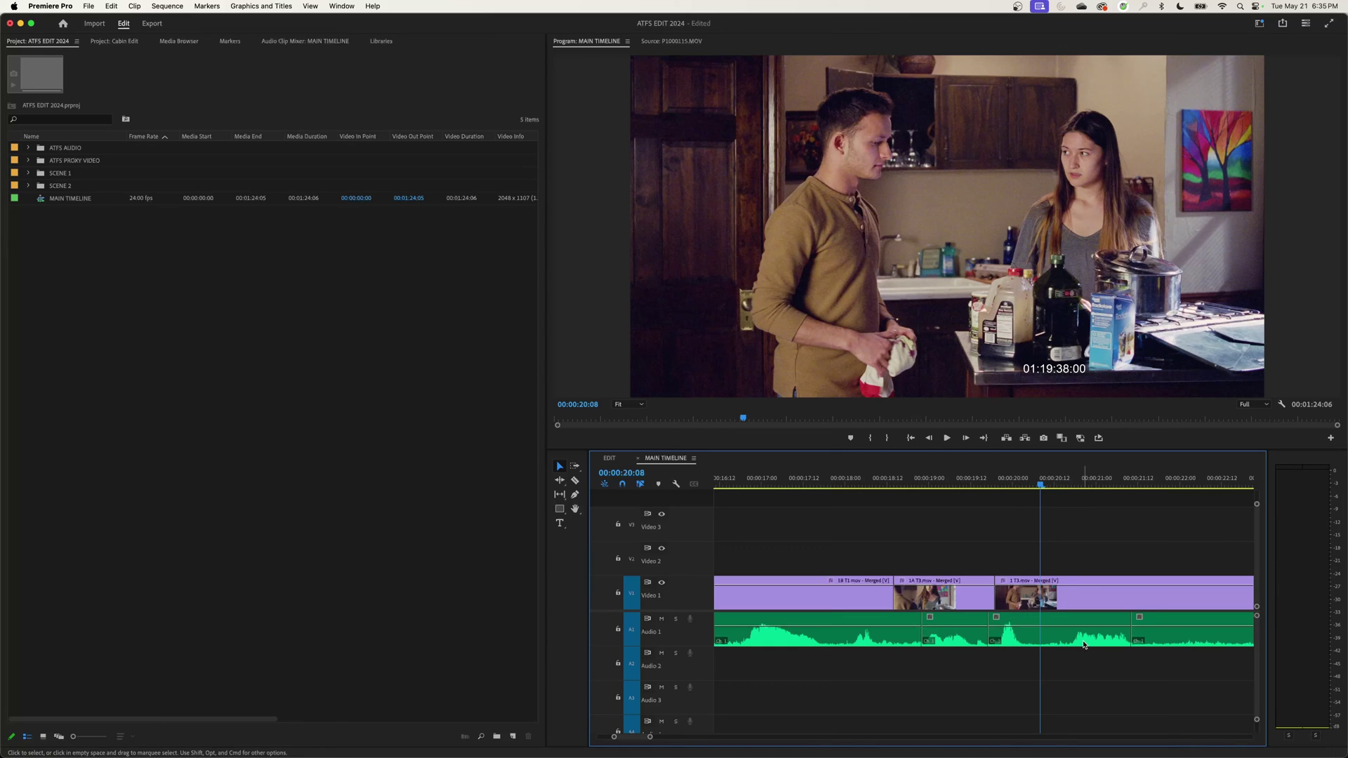
{"action": "key", "text": "space"}
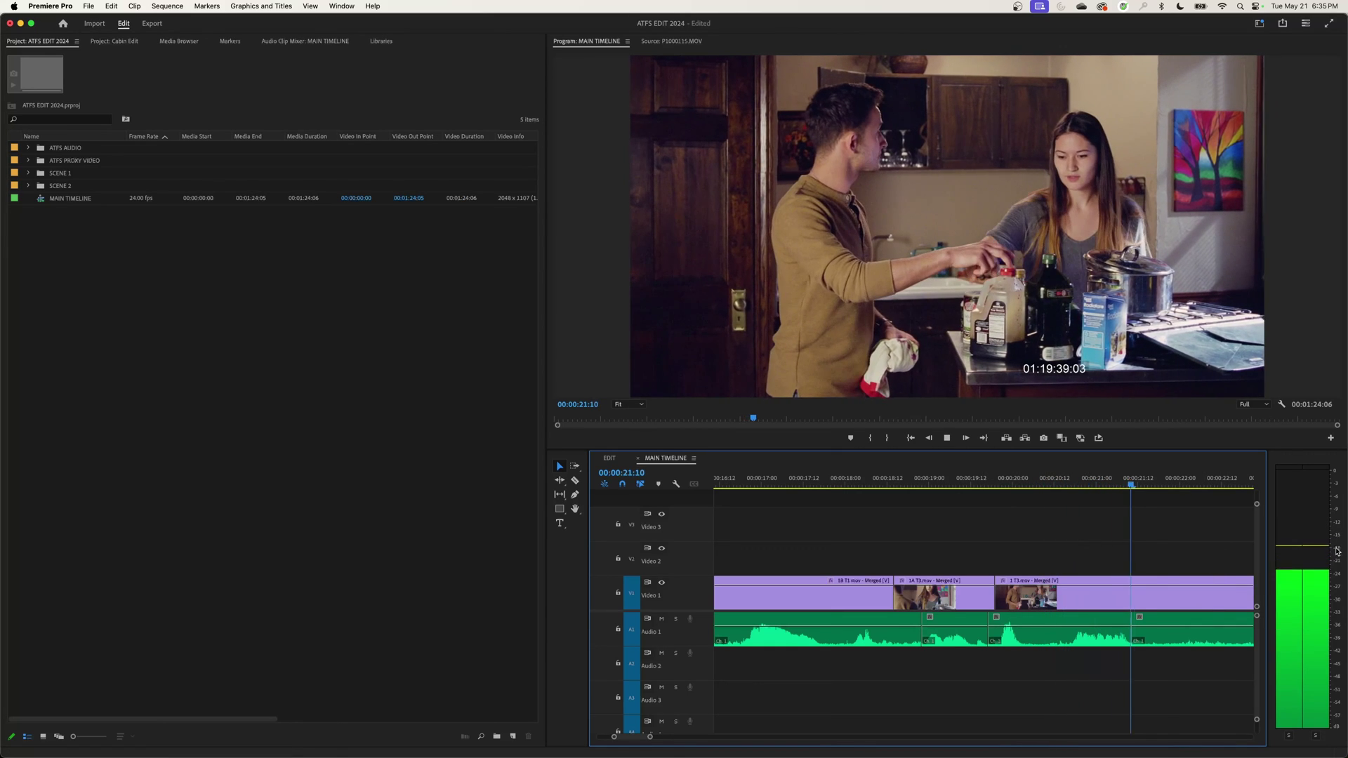
{"action": "key", "text": "space"}
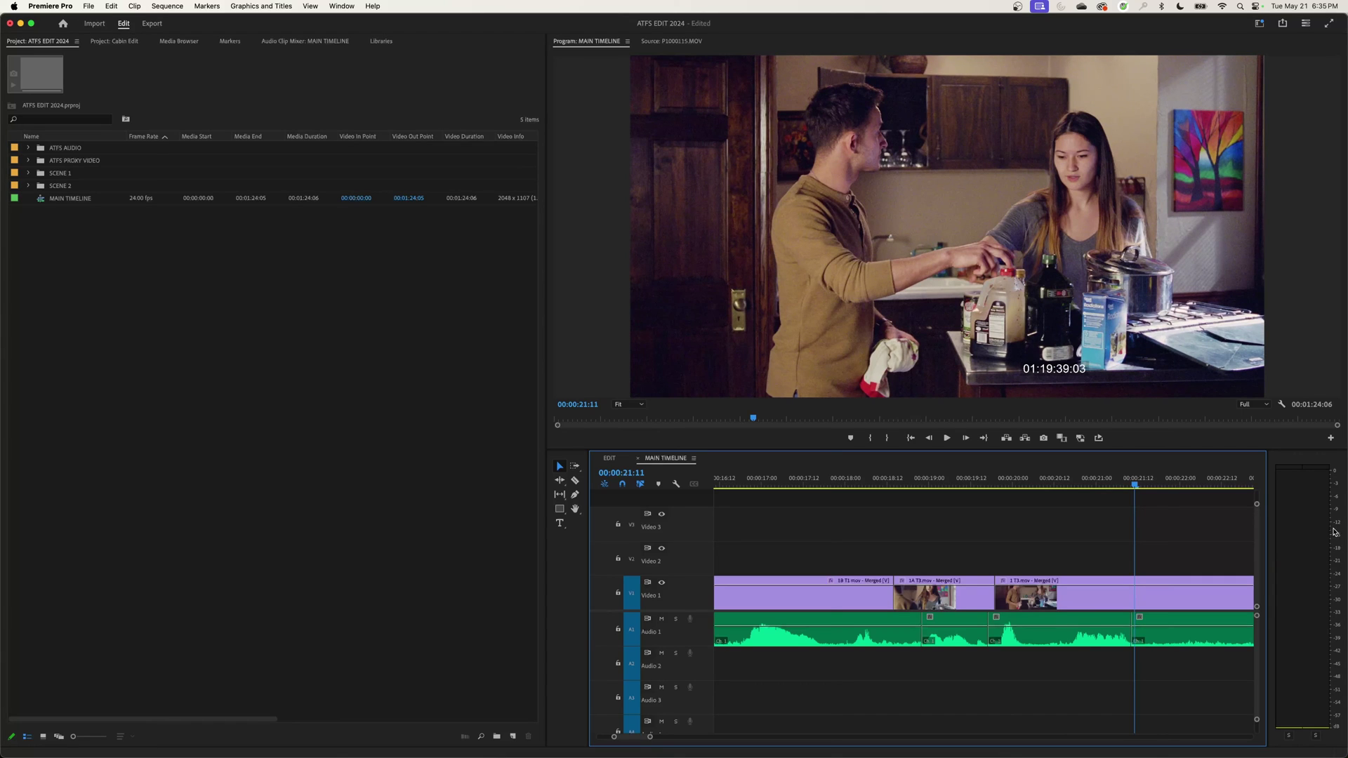
- Keyframe the middle Audio 1 clip's volume, ramping it to 7.6 dB at 00:00:20:16, and play it back
{"action": "key", "text": "shift+Left"}
{"action": "key", "text": "shift+Left"}
{"action": "key", "text": "shift+Left"}
{"action": "key", "text": "shift+Left"}
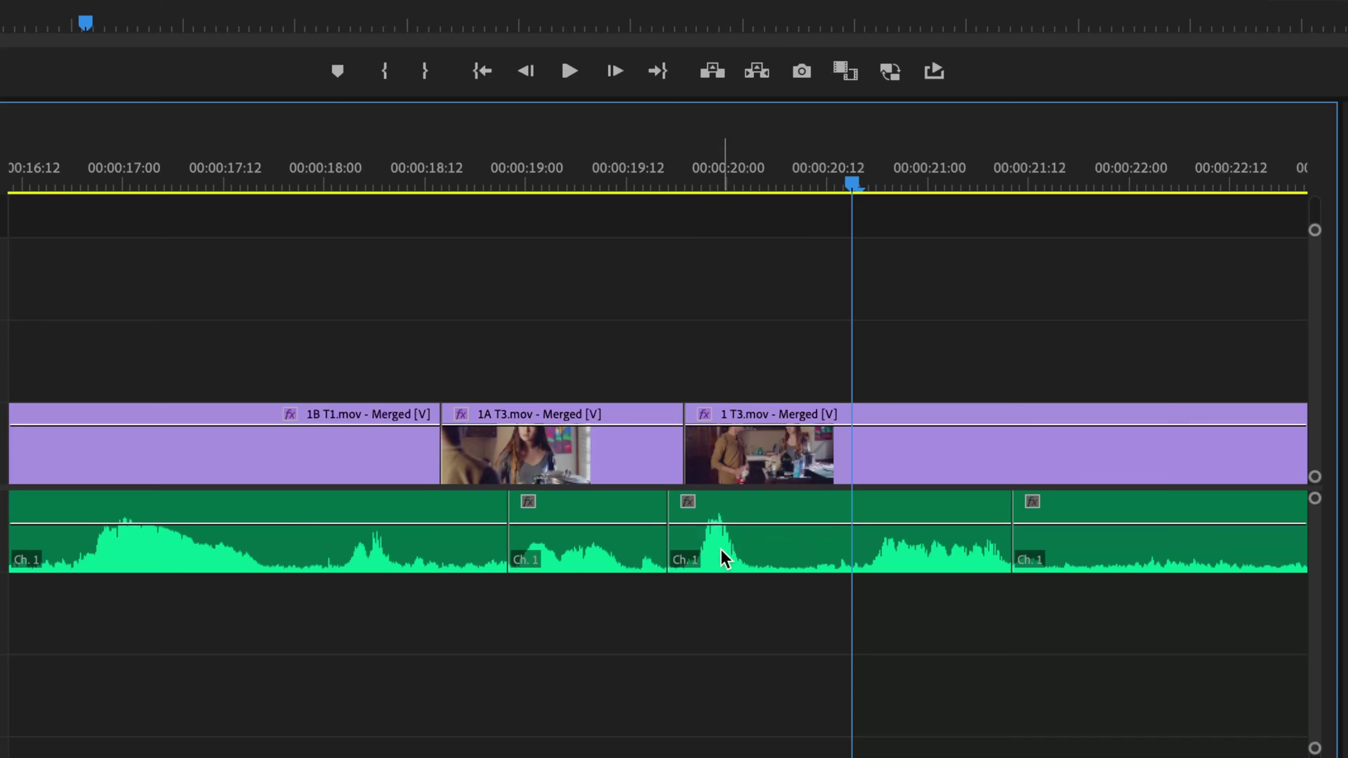
{"action": "key", "text": "p"}
{"action": "left_click", "coordinate": [753, 523]}
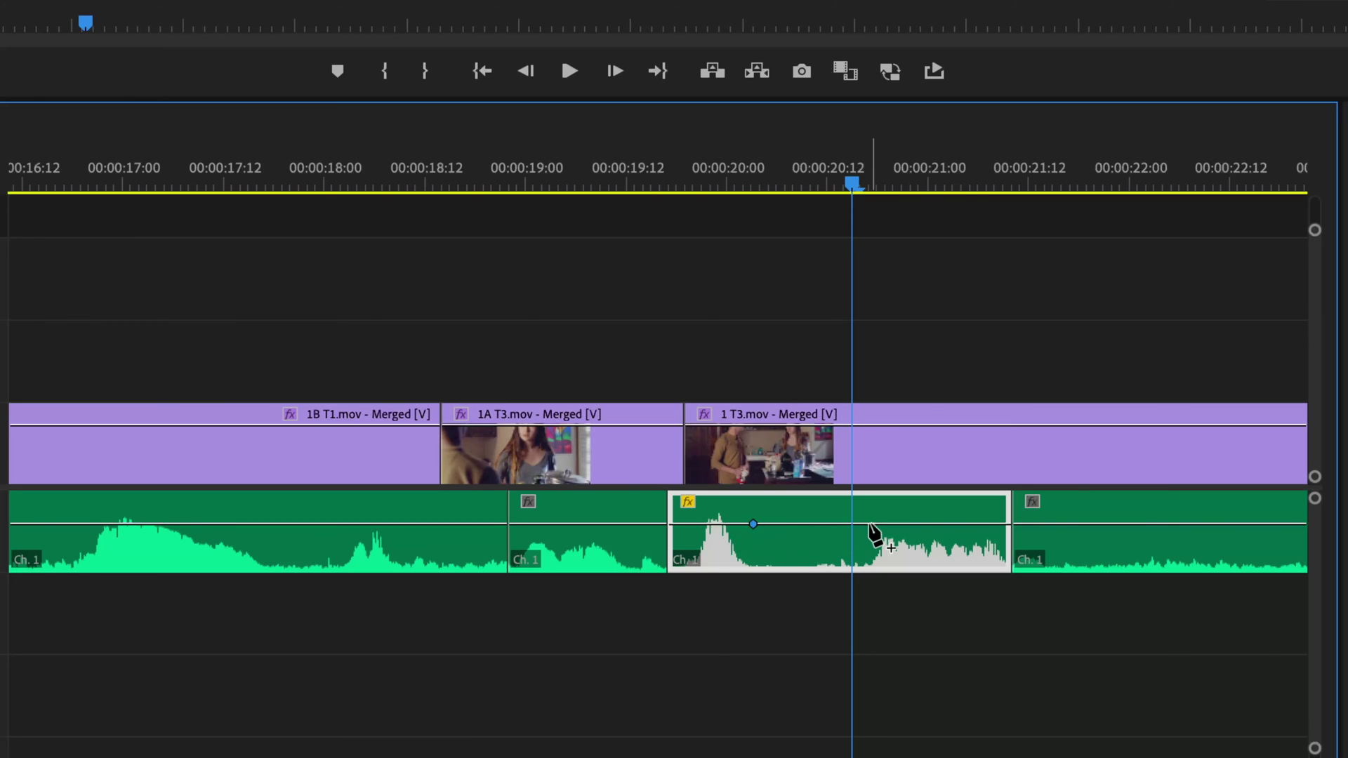
{"action": "left_click", "coordinate": [864, 524]}
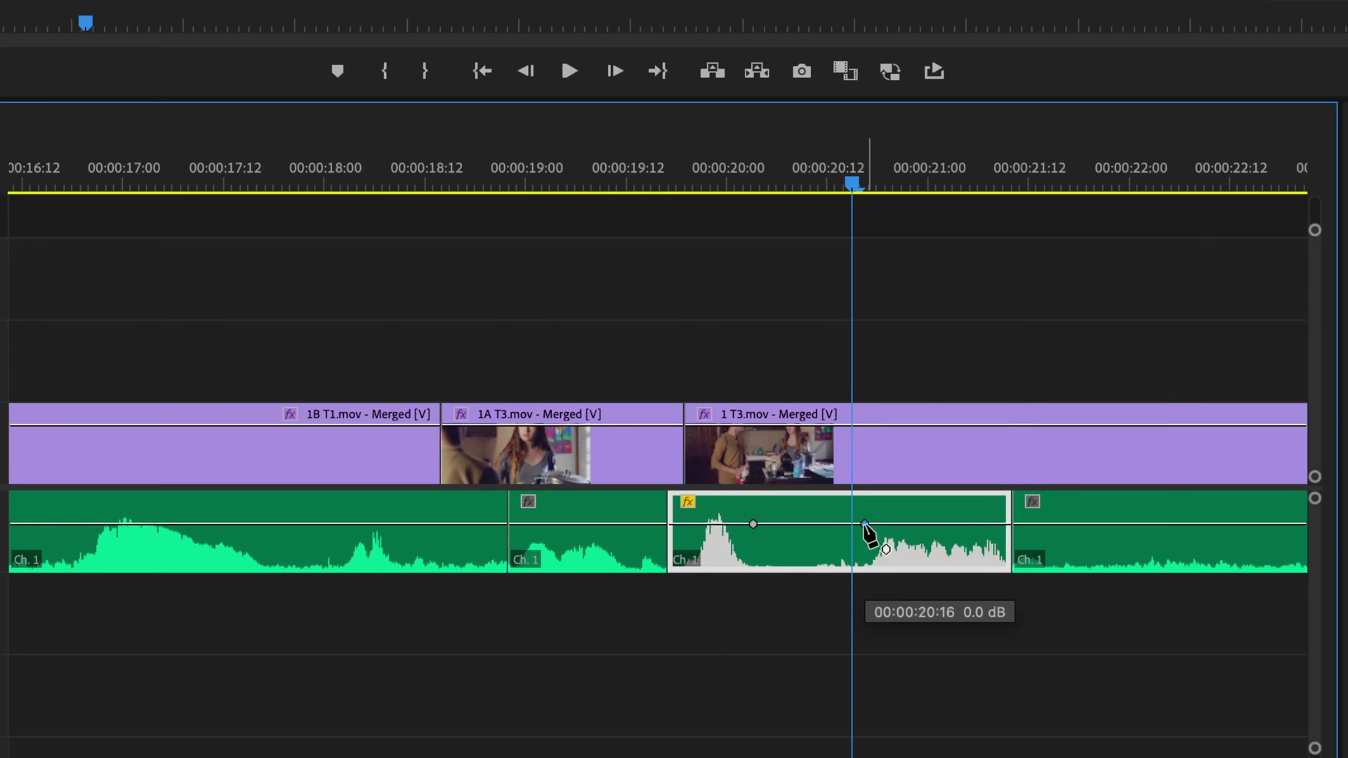
{"action": "left_click_drag", "start_coordinate": [864, 523], "coordinate": [864, 512]}
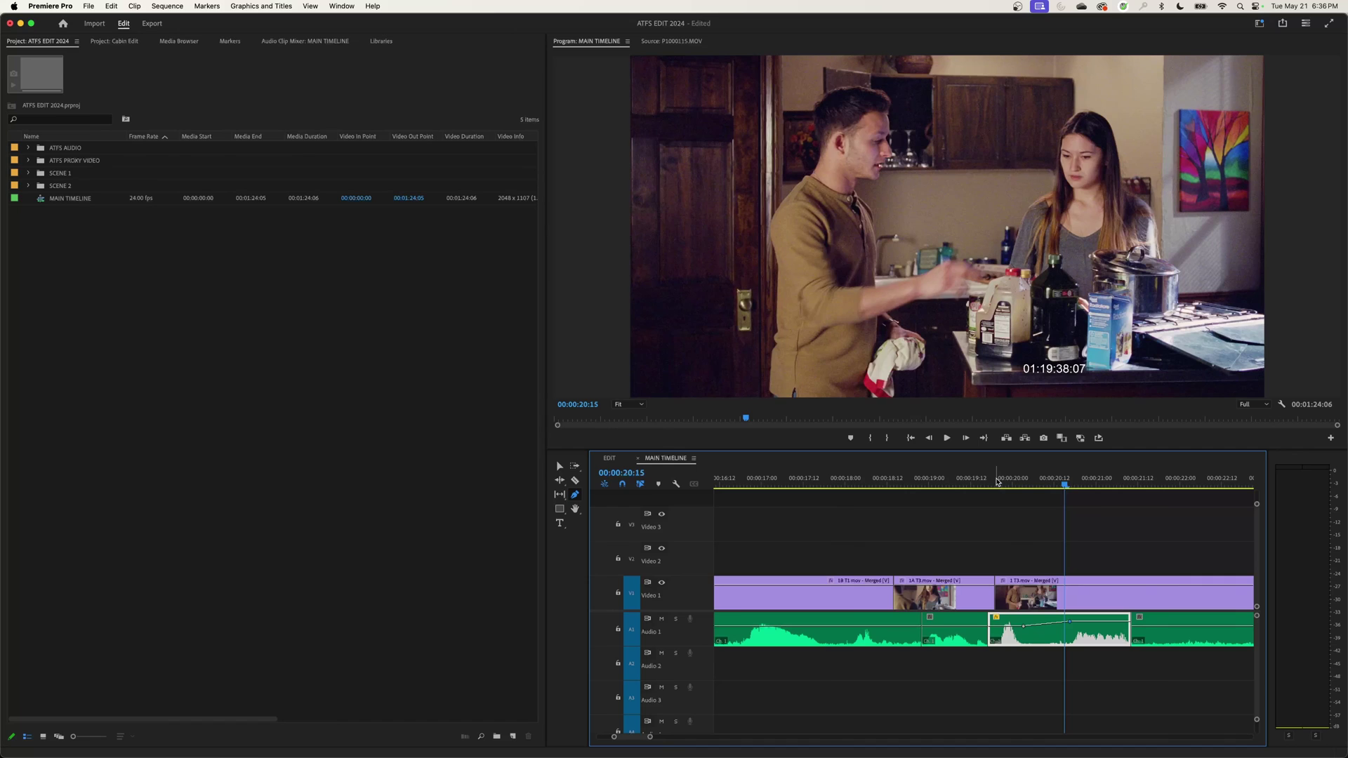
{"action": "key", "text": "space"}
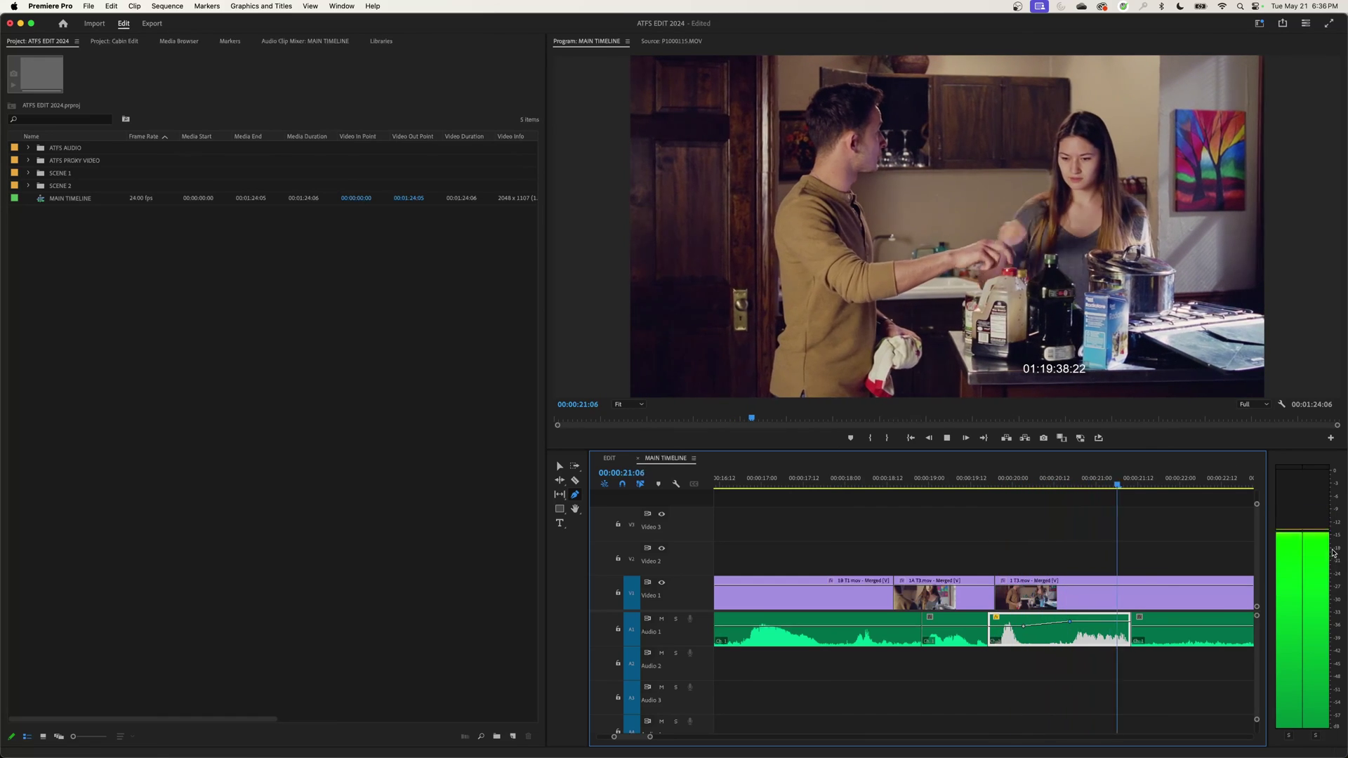
{"action": "key", "text": "space"}
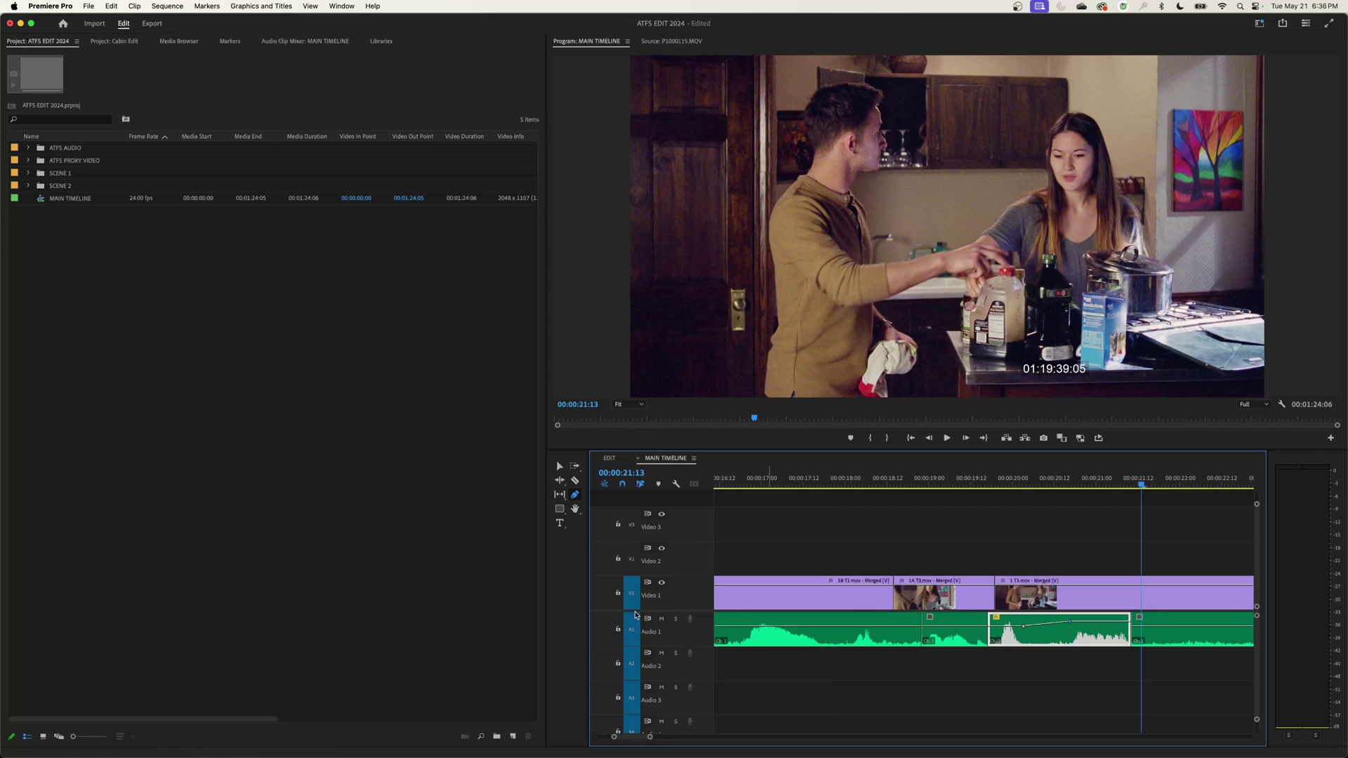
- Switch to the Captions and Graphics workspace from Window > Workspaces
{"action": "left_click", "coordinate": [342, 6]}
{"action": "mouse_move", "coordinate": [359, 26]}
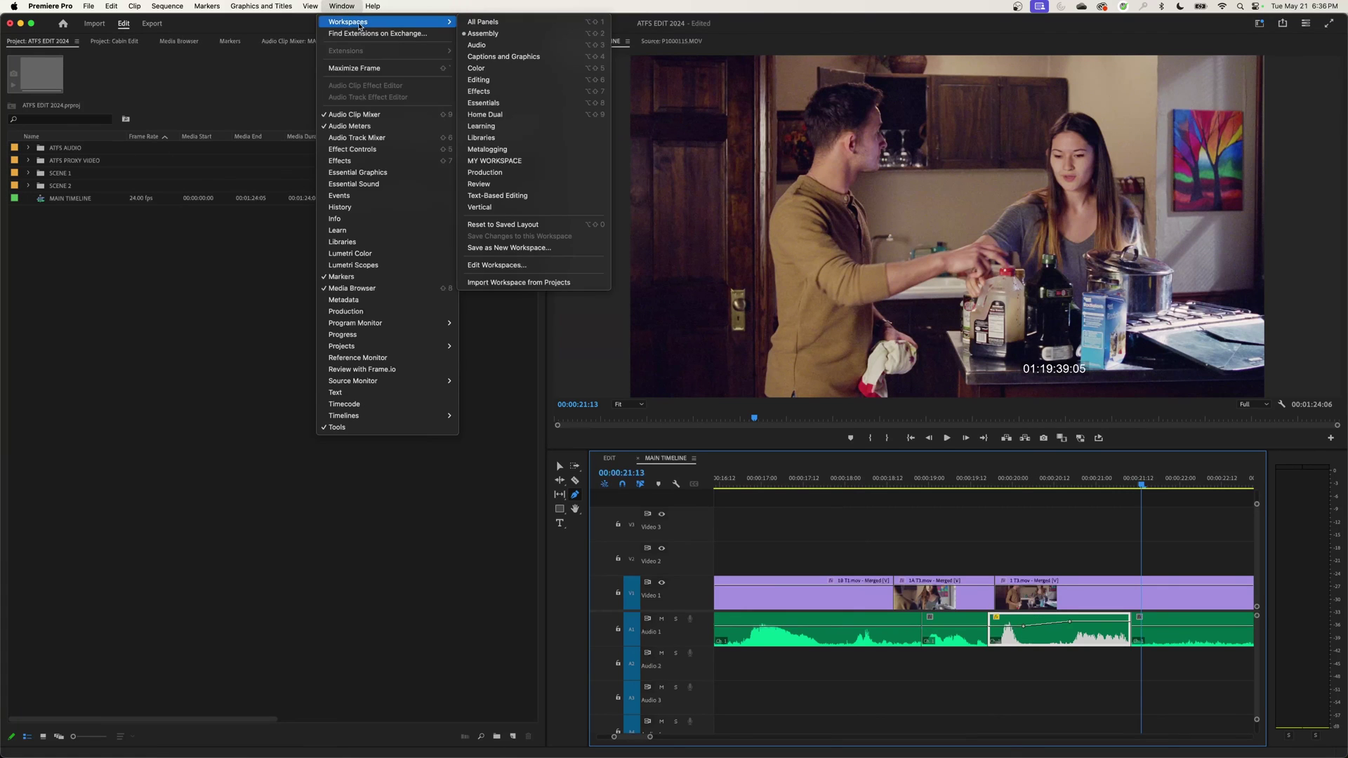
{"action": "left_click", "coordinate": [511, 59]}
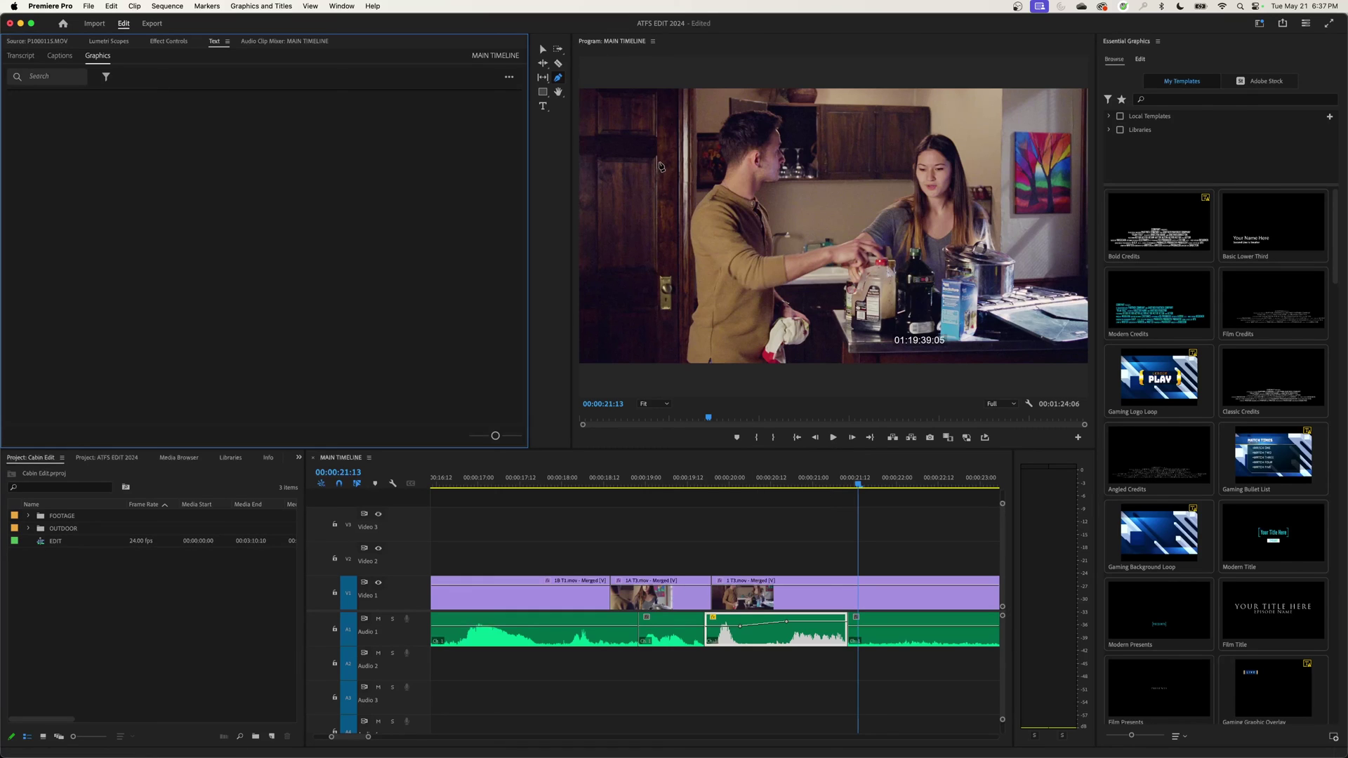
{"action": "left_click", "coordinate": [822, 610]}
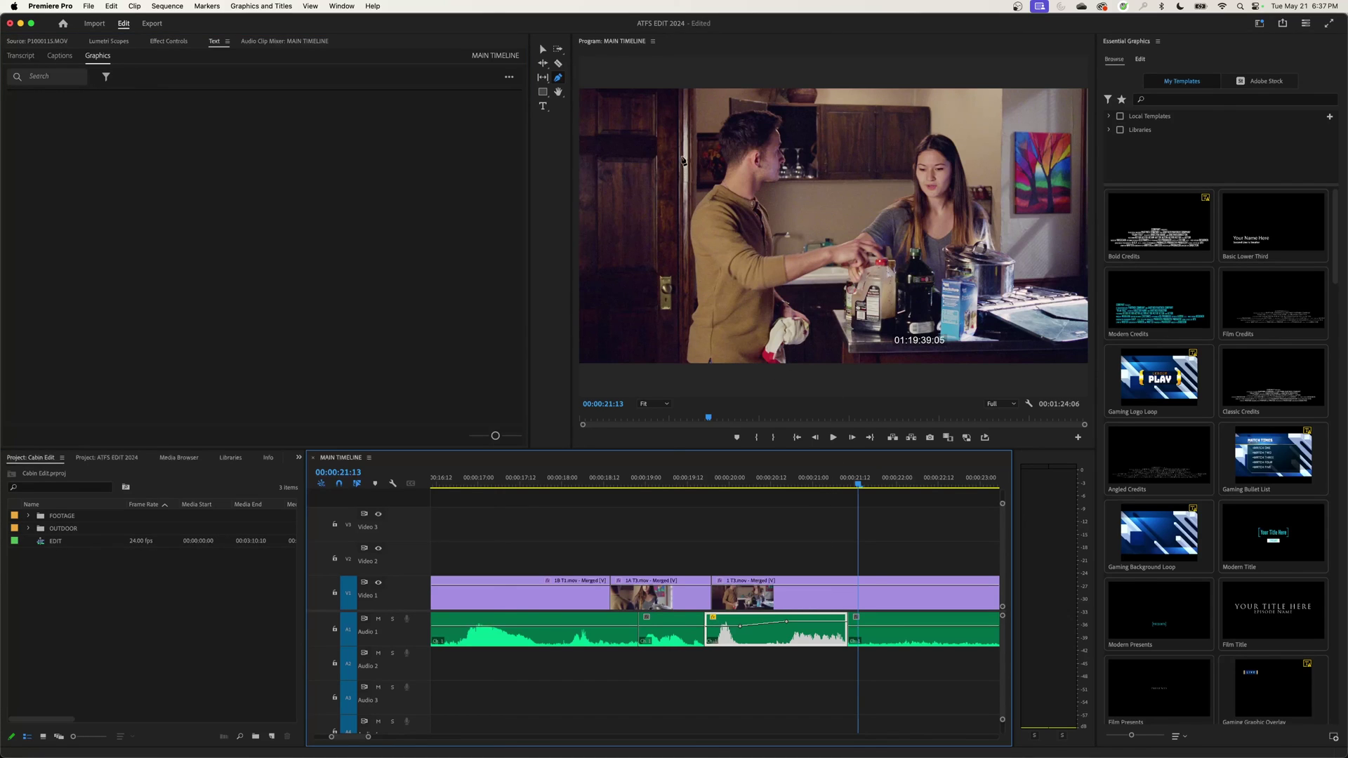
{"action": "left_click", "coordinate": [680, 152]}
{"action": "left_click", "coordinate": [644, 225]}
{"action": "left_click", "coordinate": [694, 273]}
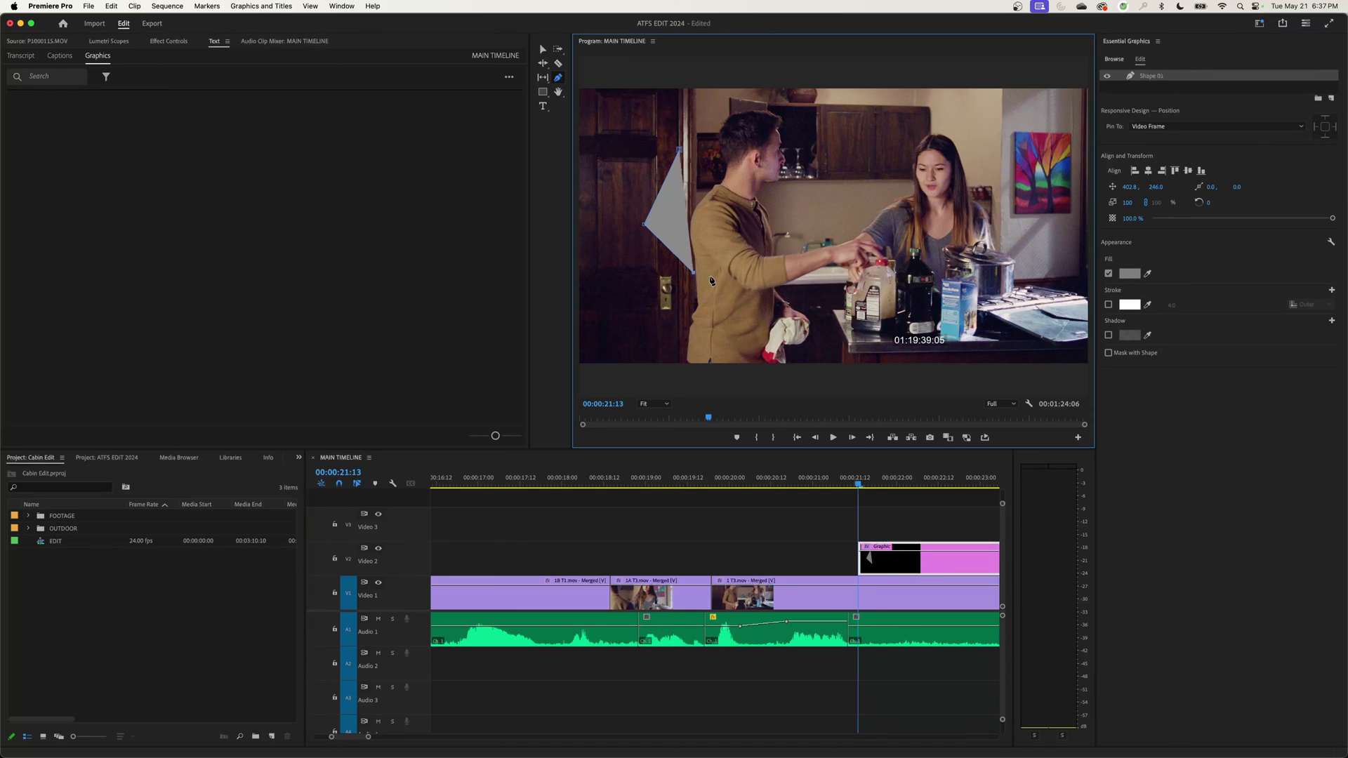
{"action": "left_click", "coordinate": [810, 269]}
{"action": "left_click", "coordinate": [875, 223]}
{"action": "left_click", "coordinate": [924, 200]}
{"action": "left_click", "coordinate": [1009, 220]}
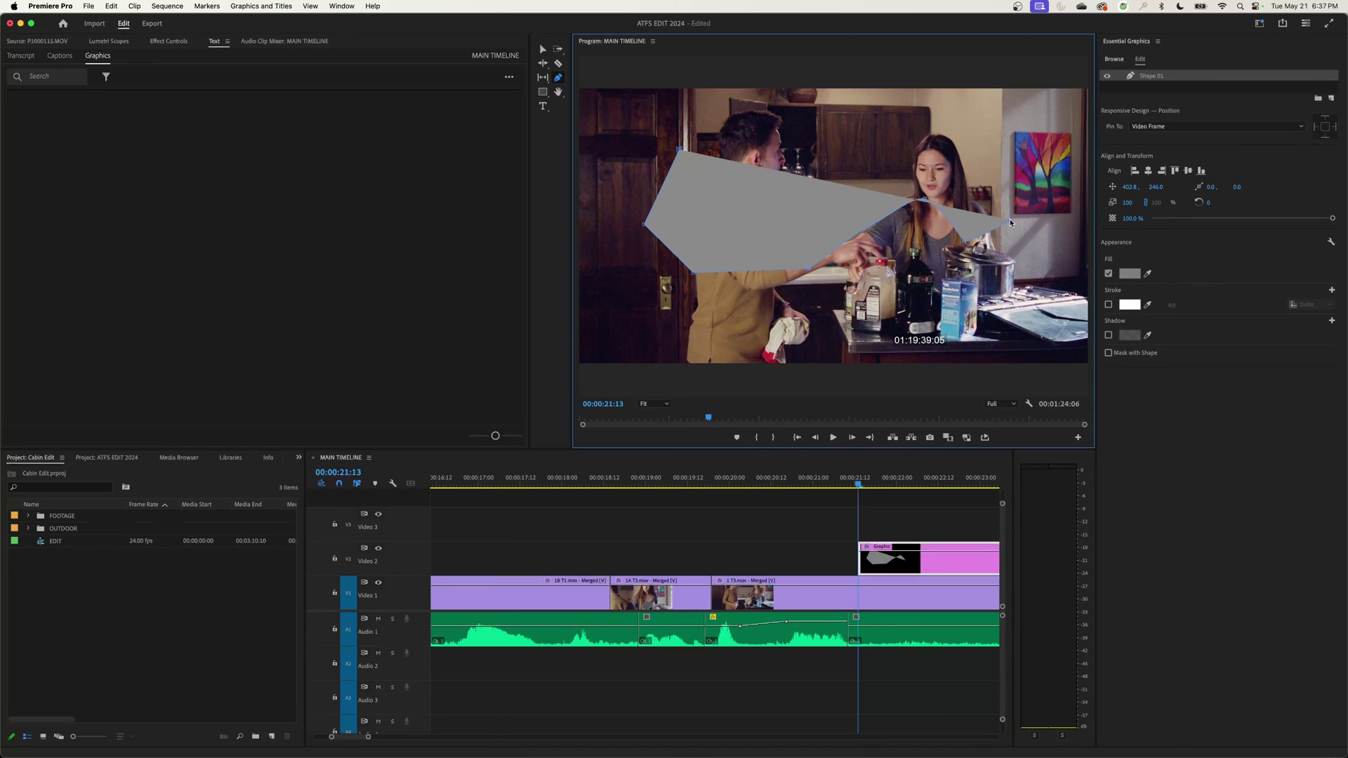
{"action": "left_click", "coordinate": [958, 105]}
{"action": "left_click", "coordinate": [765, 108]}
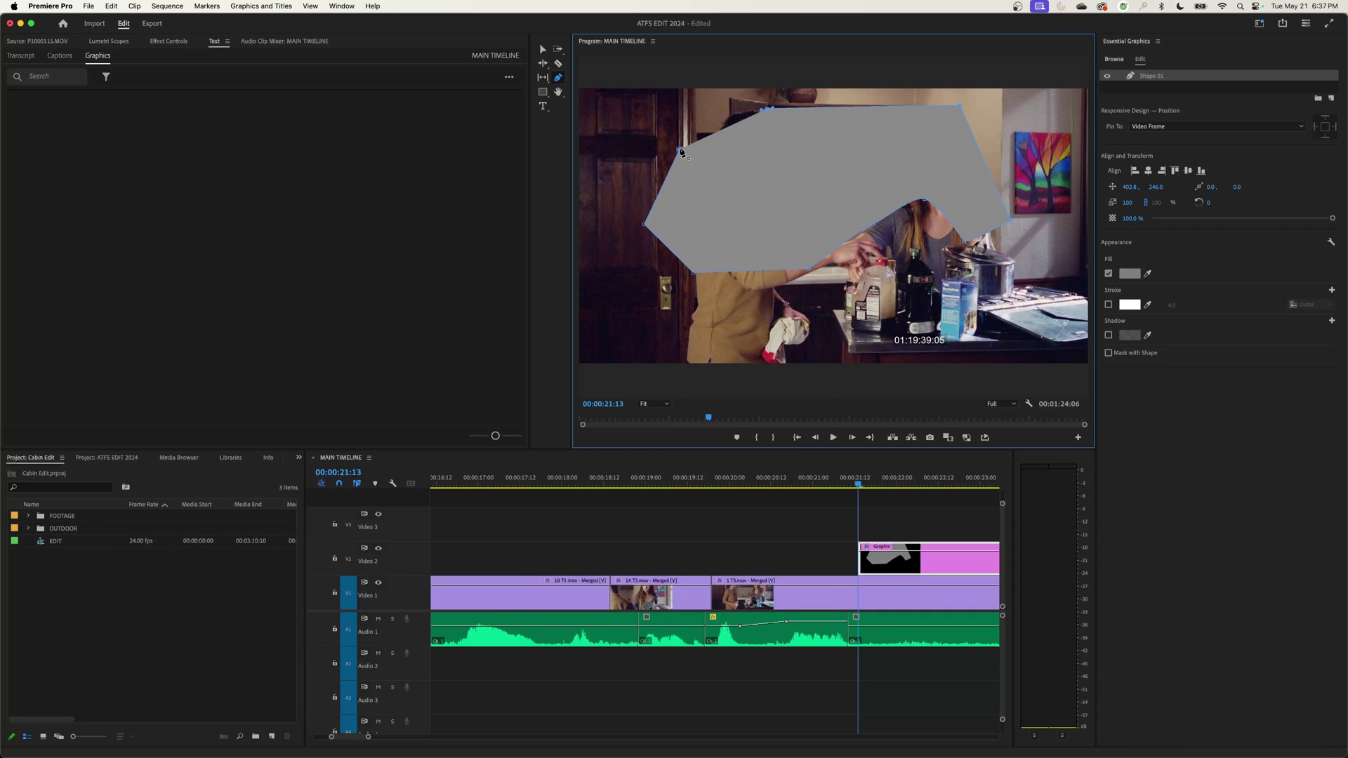
{"action": "left_click", "coordinate": [679, 150]}
{"action": "key", "text": "v"}
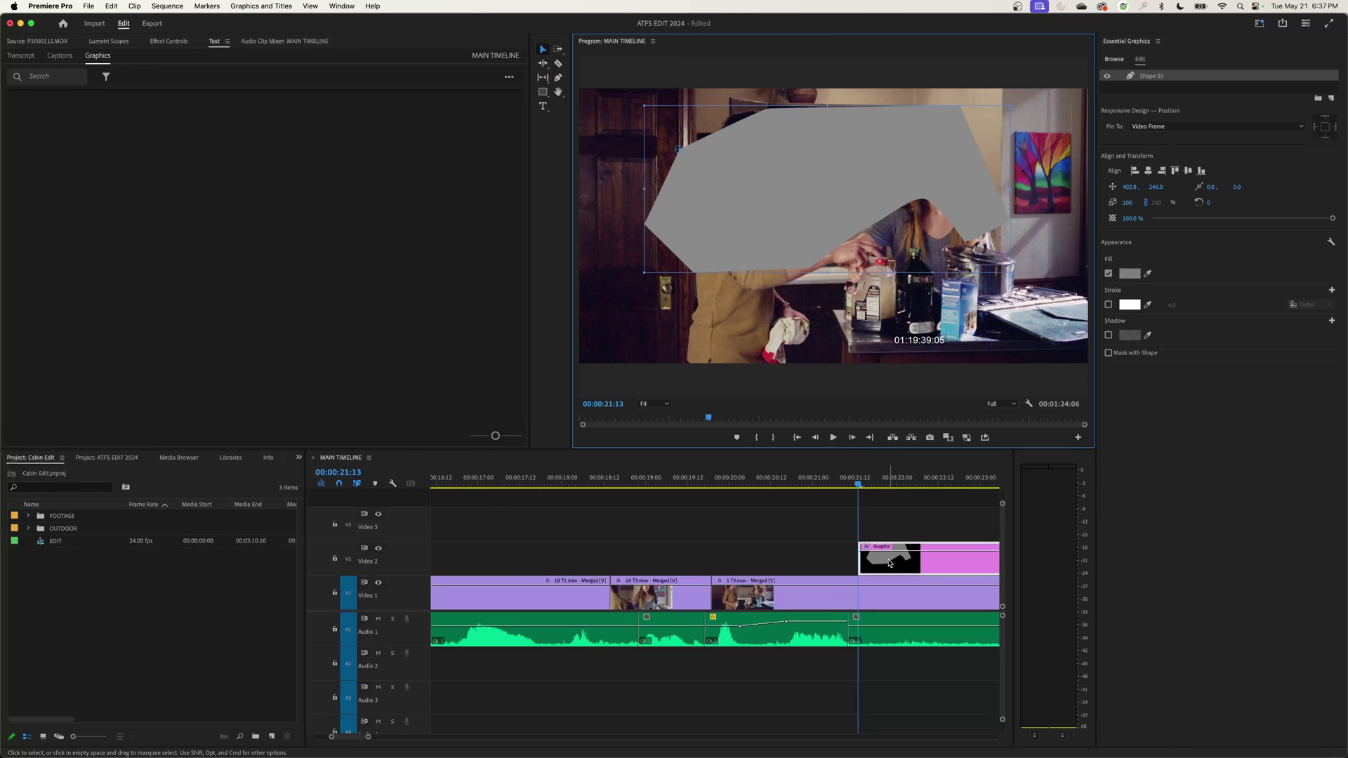
{"action": "left_click", "coordinate": [894, 548]}
{"action": "key", "text": "Delete"}
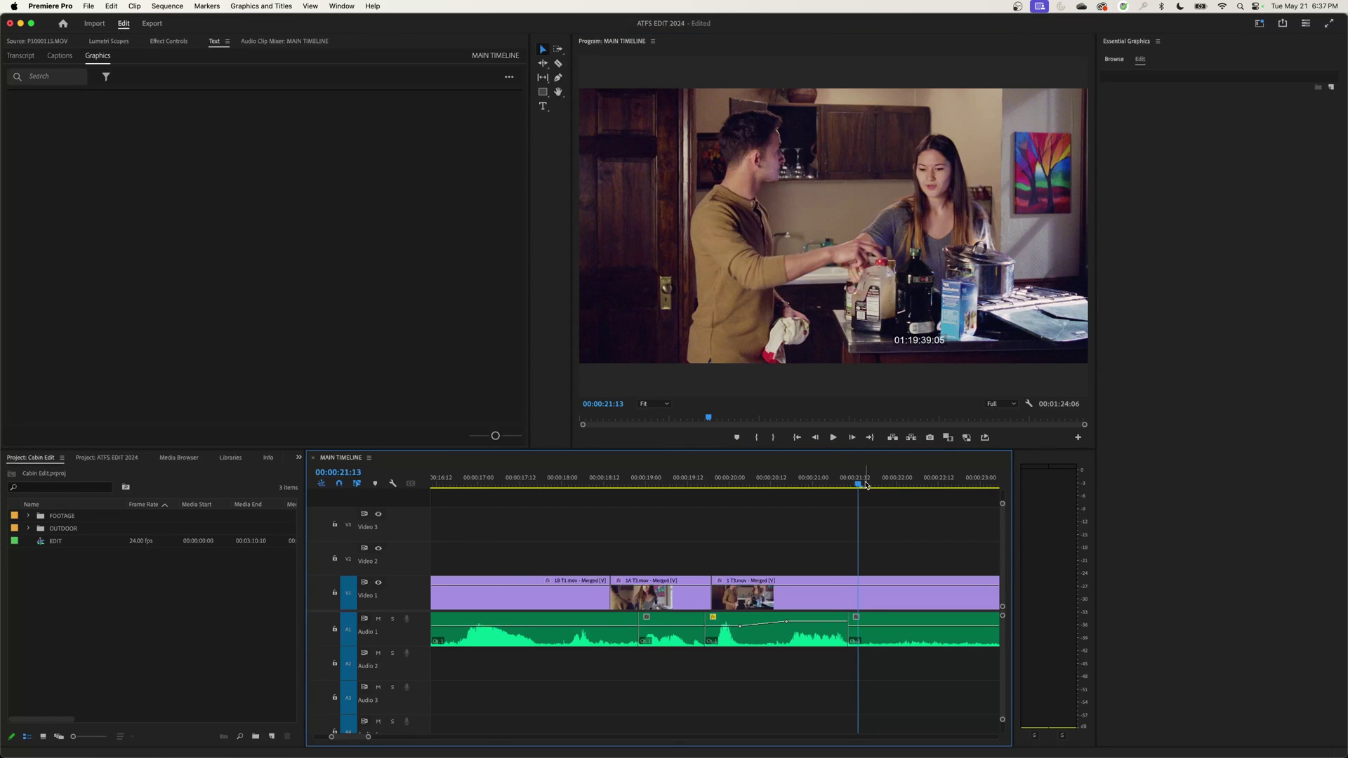
{"action": "left_click", "coordinate": [558, 77]}
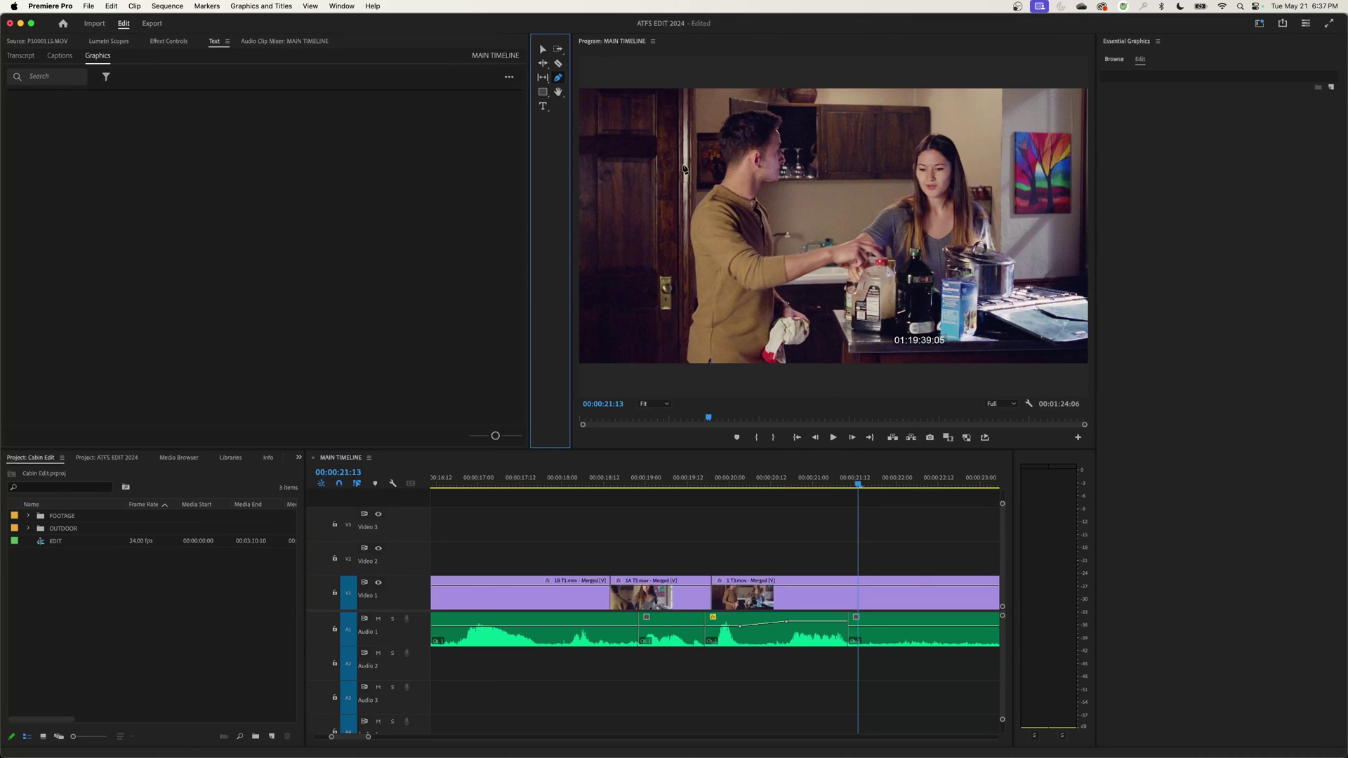
{"action": "left_click_drag", "start_coordinate": [685, 168], "coordinate": [695, 151]}
{"action": "left_click_drag", "start_coordinate": [673, 270], "coordinate": [722, 309]}
{"action": "left_click_drag", "start_coordinate": [855, 315], "coordinate": [859, 123]}
{"action": "left_click", "coordinate": [803, 123]}
{"action": "left_click", "coordinate": [765, 109]}
{"action": "left_click", "coordinate": [734, 107]}
{"action": "left_click", "coordinate": [692, 119]}
{"action": "left_click", "coordinate": [669, 130]}
{"action": "left_click", "coordinate": [659, 144]}
{"action": "left_click", "coordinate": [652, 161]}
{"action": "left_click_drag", "start_coordinate": [652, 162], "coordinate": [655, 186]}
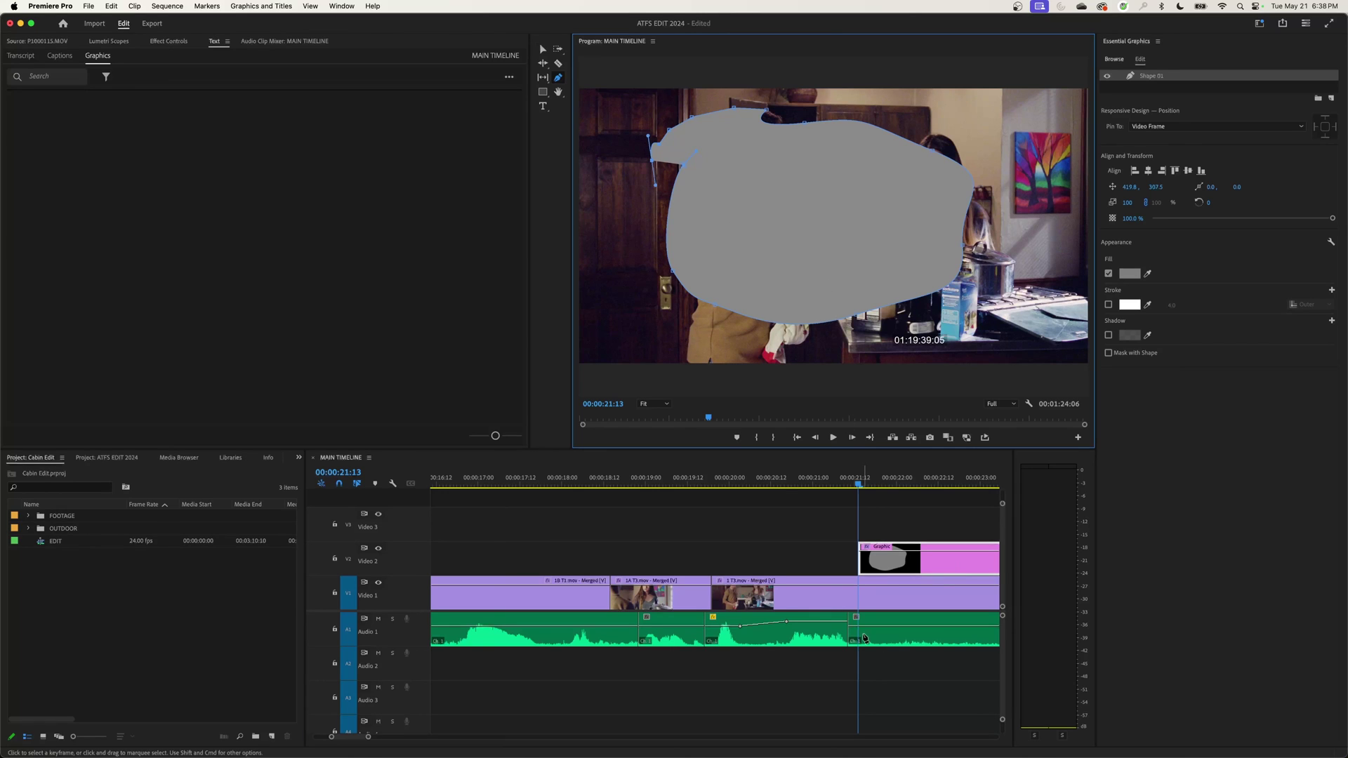
{"action": "key", "text": "super+z"}
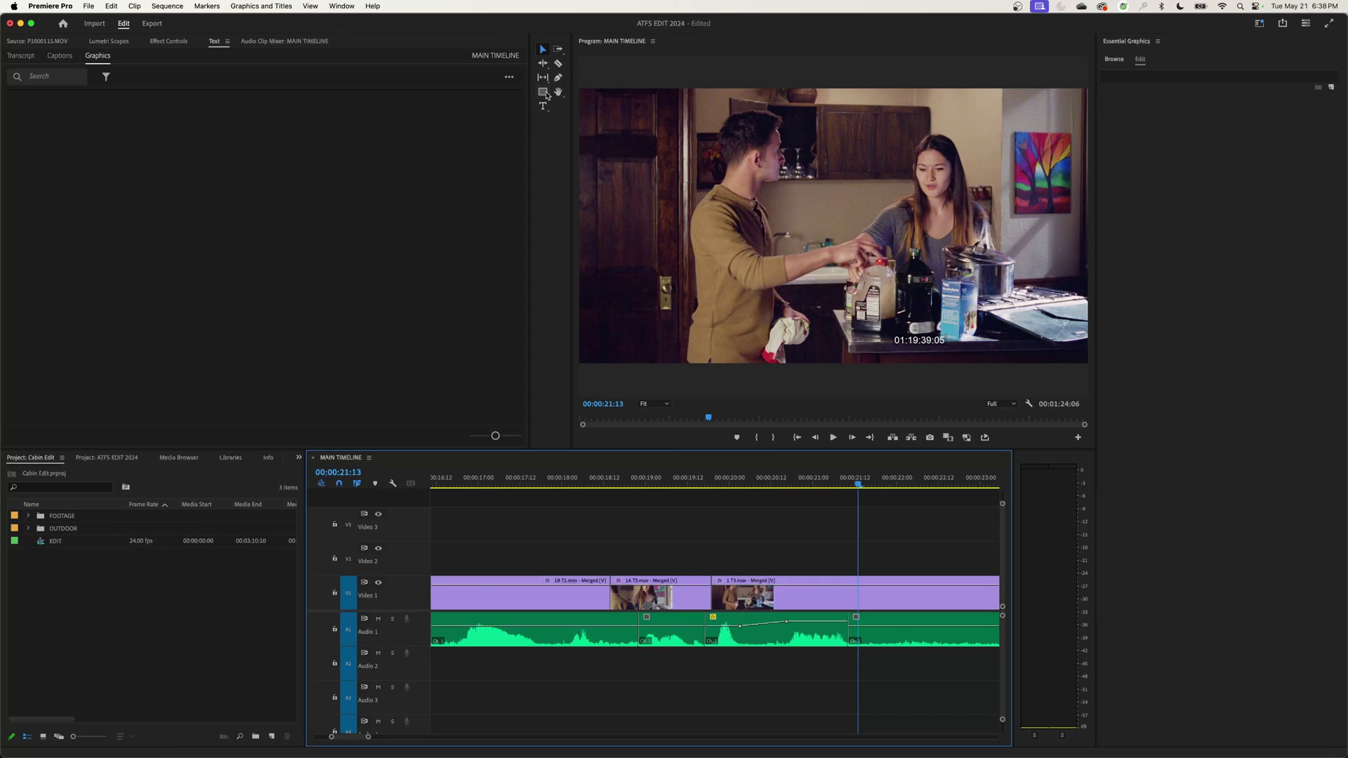
- Browse the Rectangle tool's shape options, then select the Hand tool for panning the view
{"action": "left_click", "coordinate": [545, 96]}
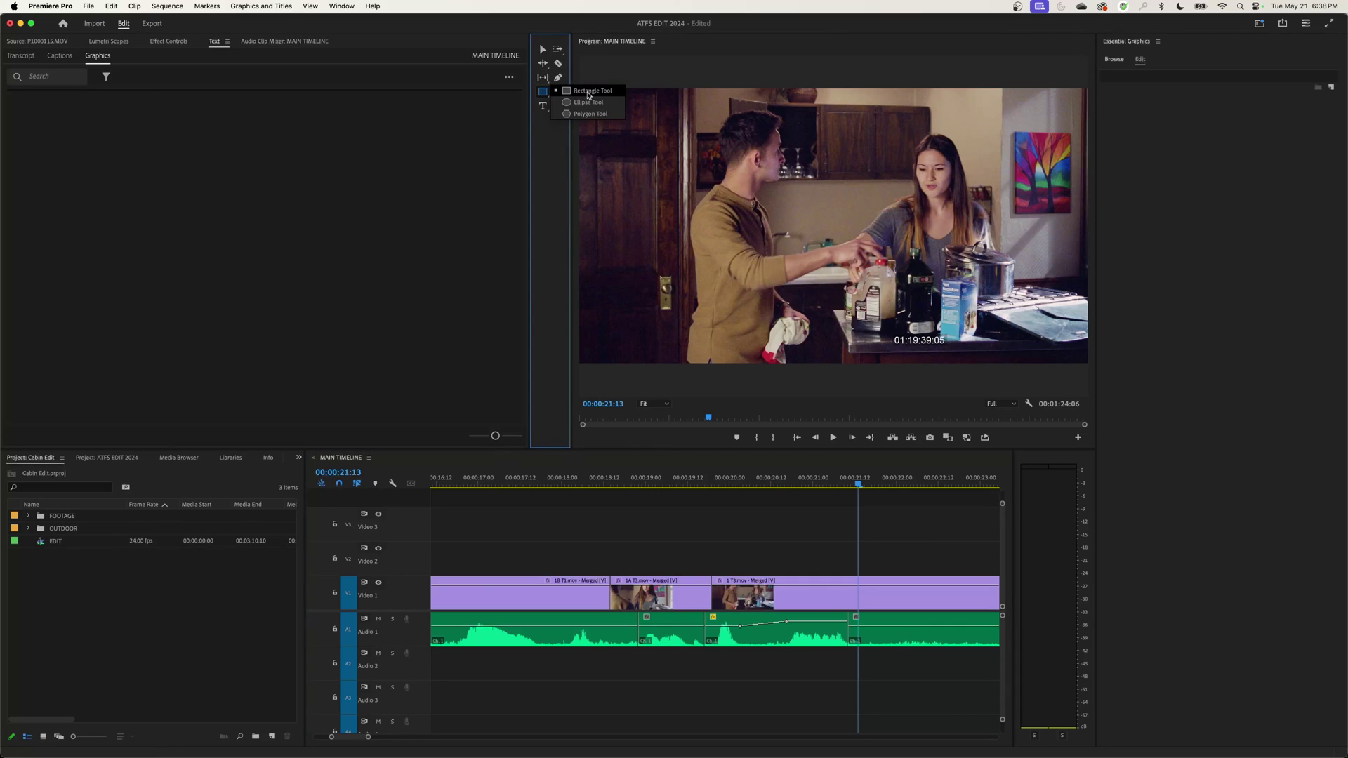
{"action": "left_click", "coordinate": [542, 154]}
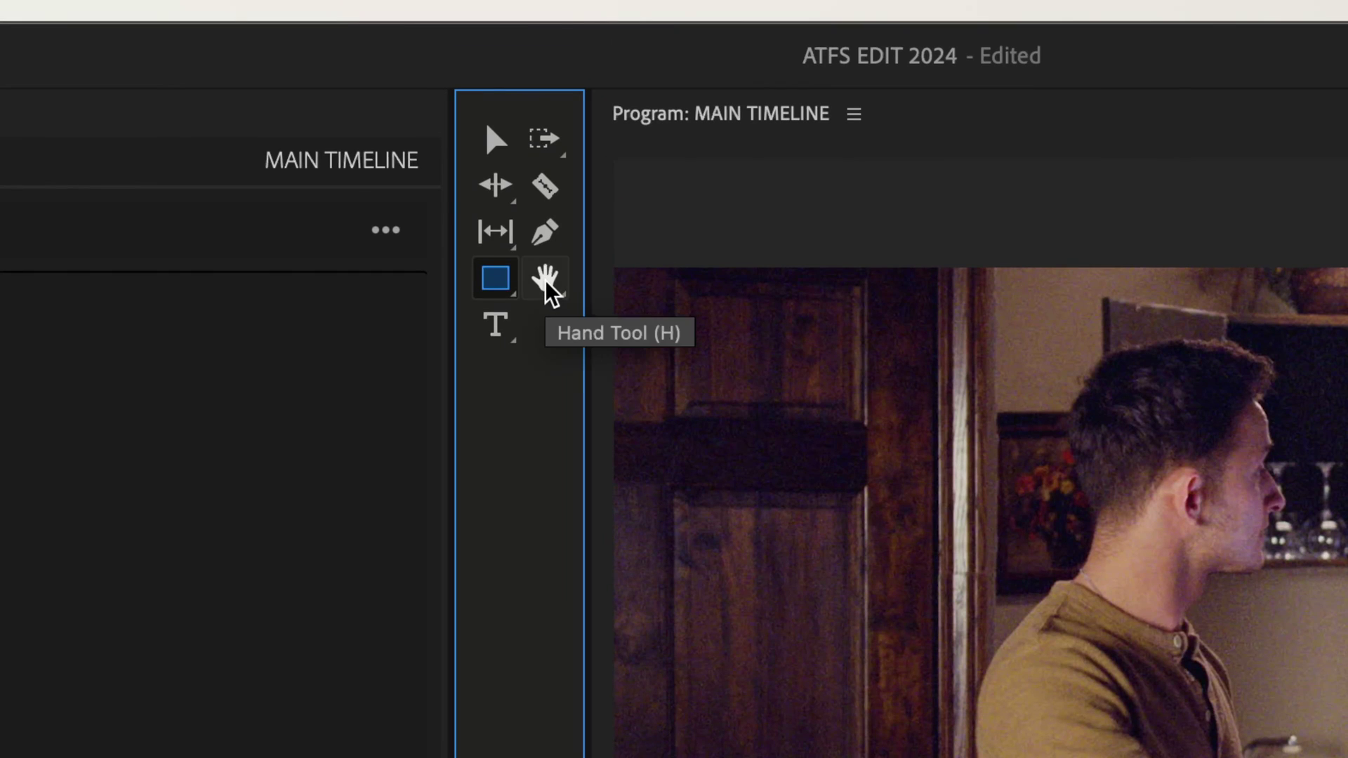
{"action": "left_click", "coordinate": [555, 298]}
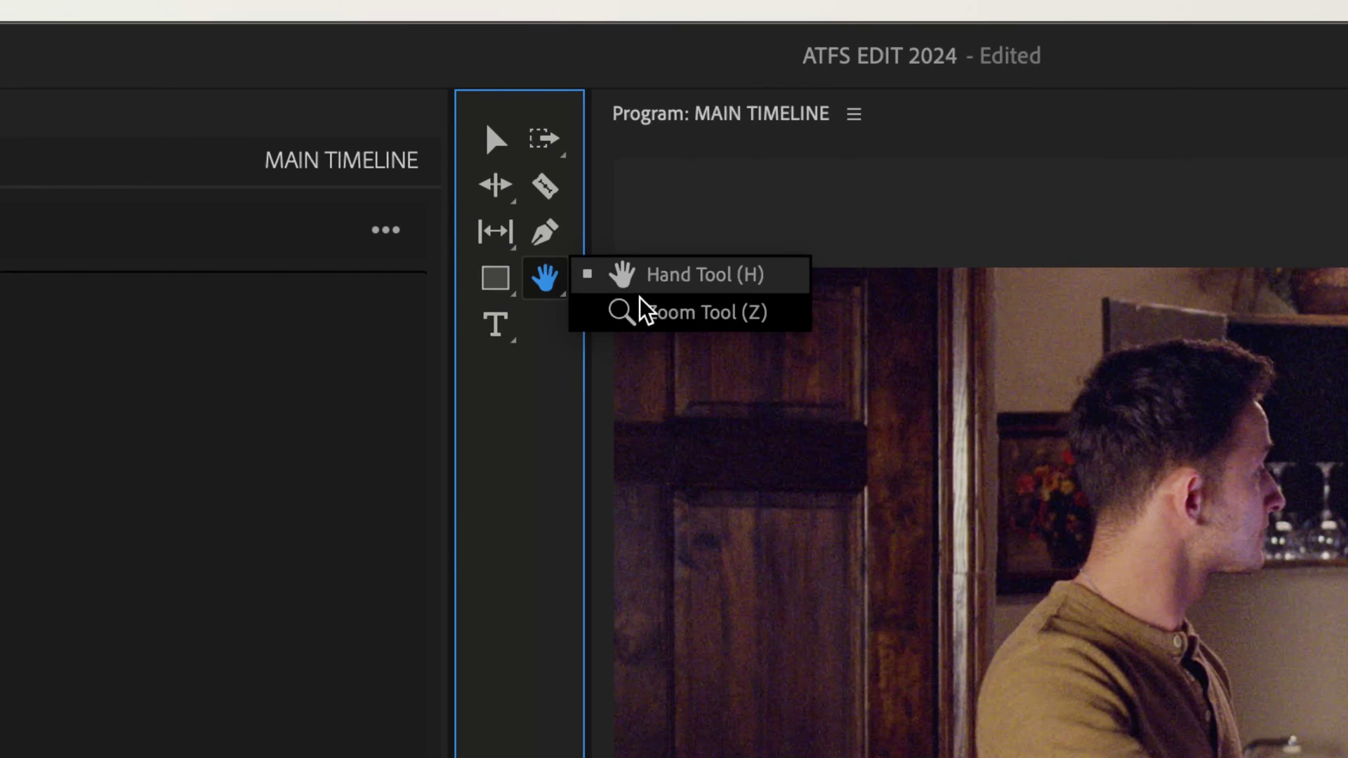